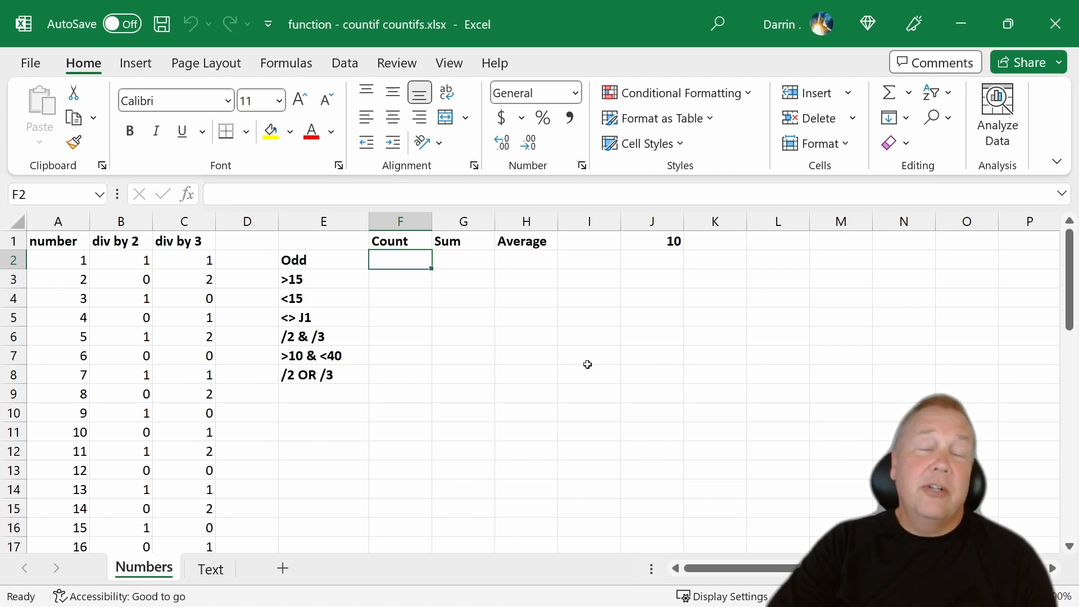
- Enter the formula =MOD(A2,2) in cell D2 to get the remainder of the first number divided by 2
click(242, 262)
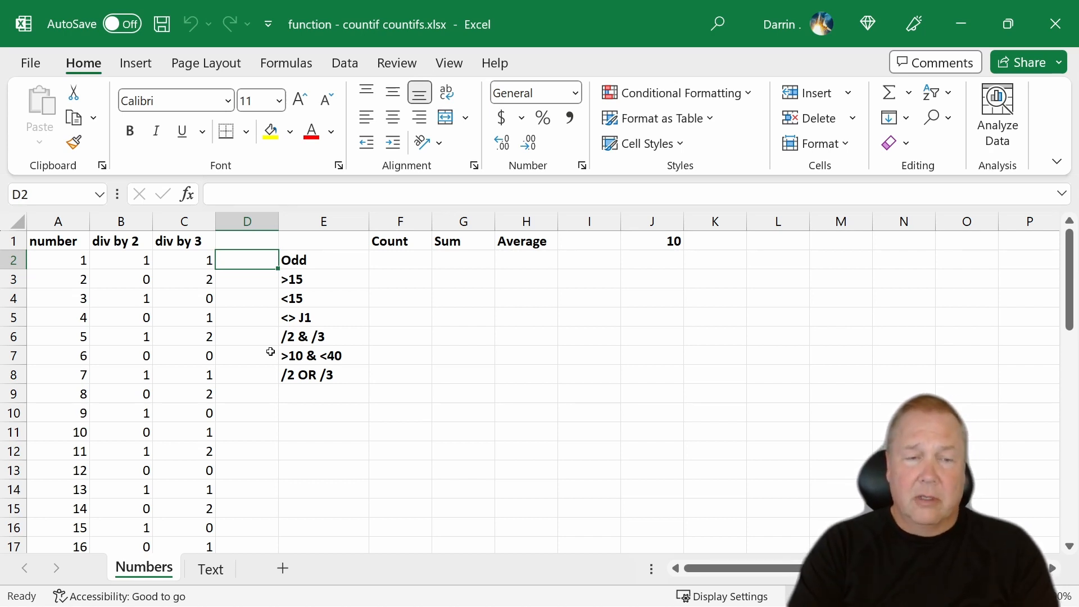
text(=mod)
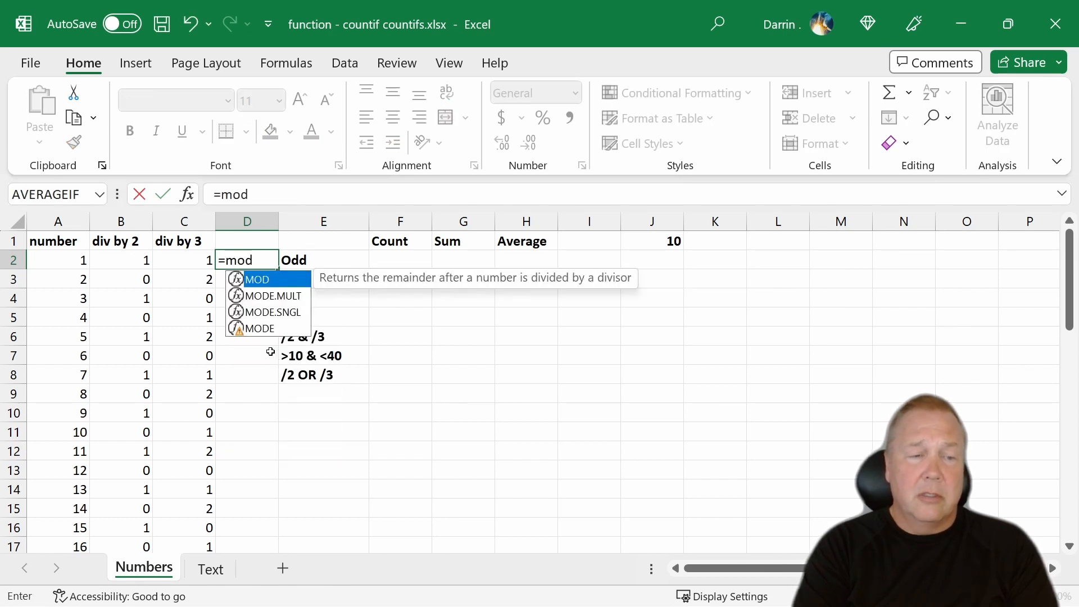
text(()
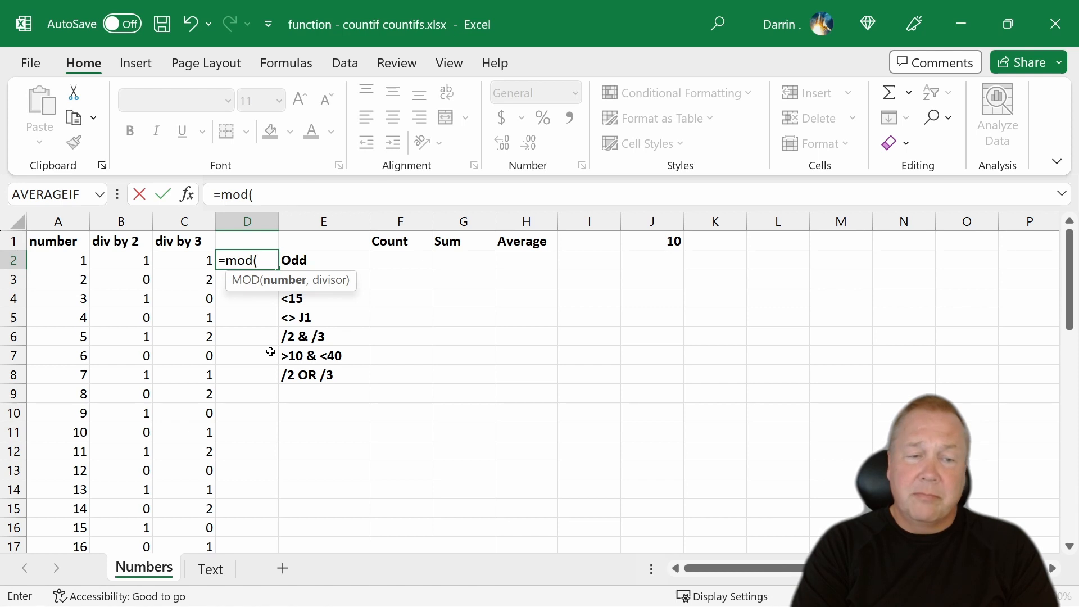
text(a1)
key(BackSpace)
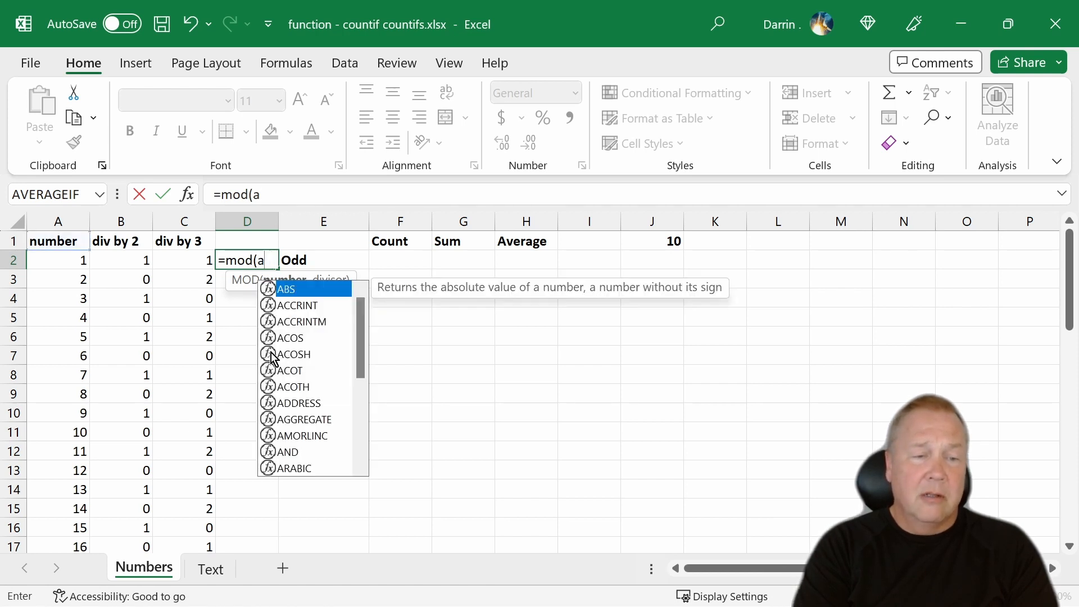
text(2,)
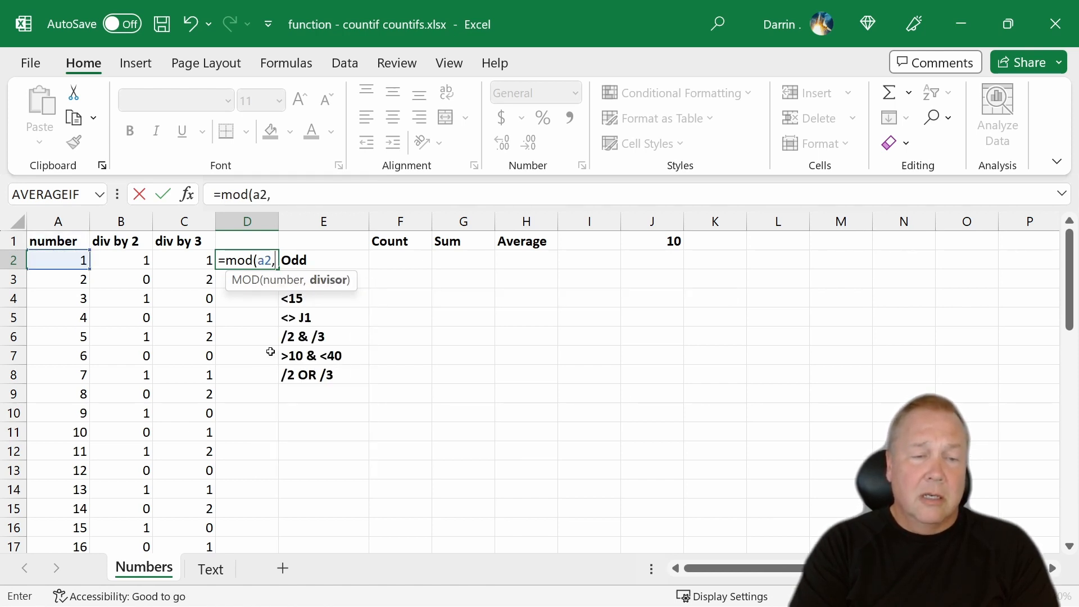
text(2))
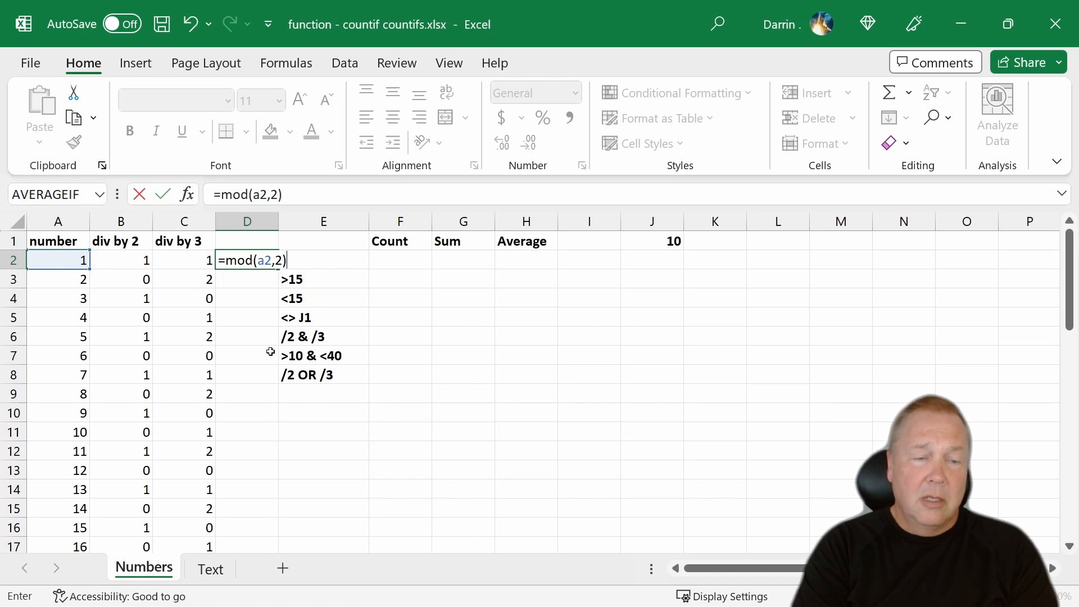
key(Return)
key(Up)
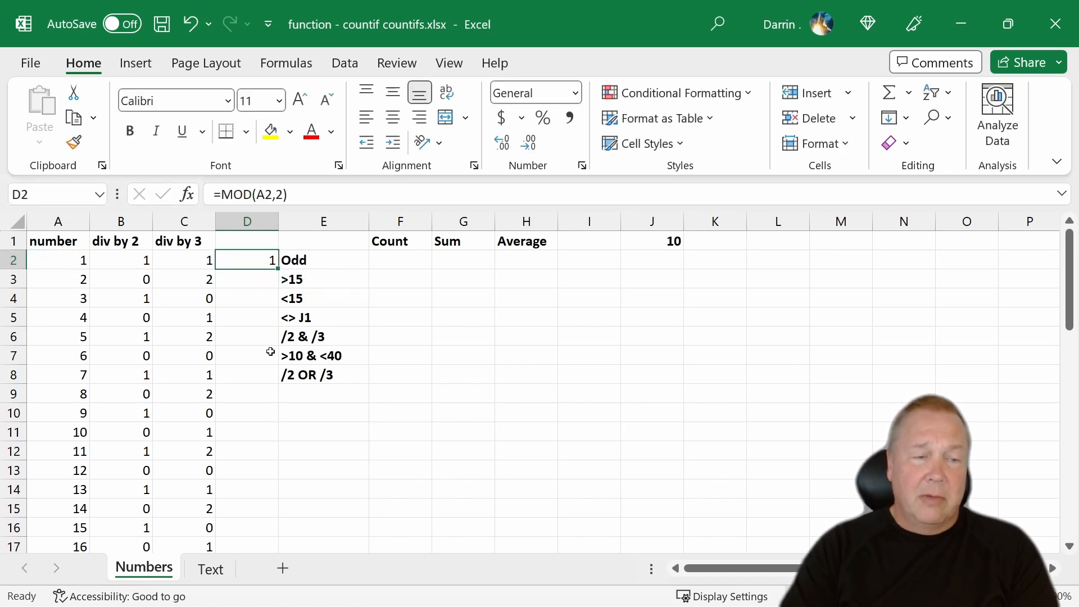
- Wrap the MOD formula in D2 in an IF so it reads =IF(MOD(A2,2)=1,1,0)
click(221, 194)
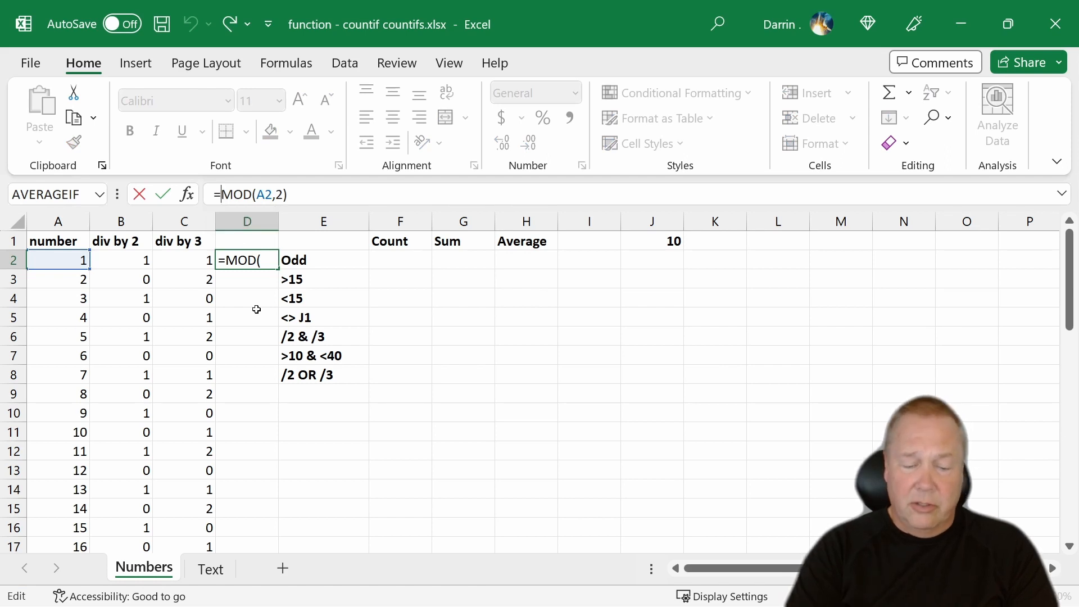
text(if()
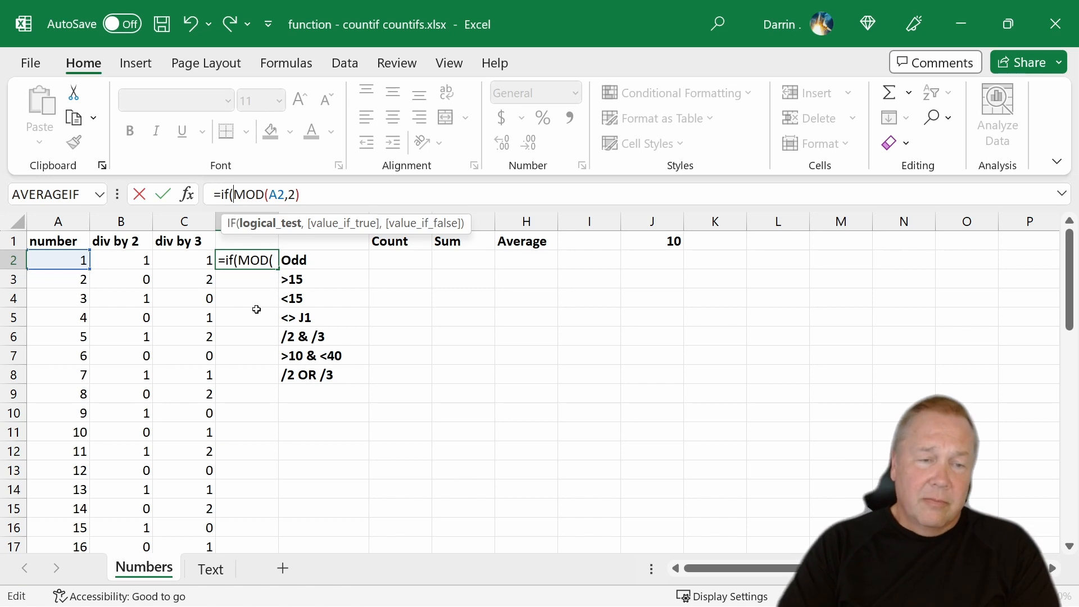
click(316, 191)
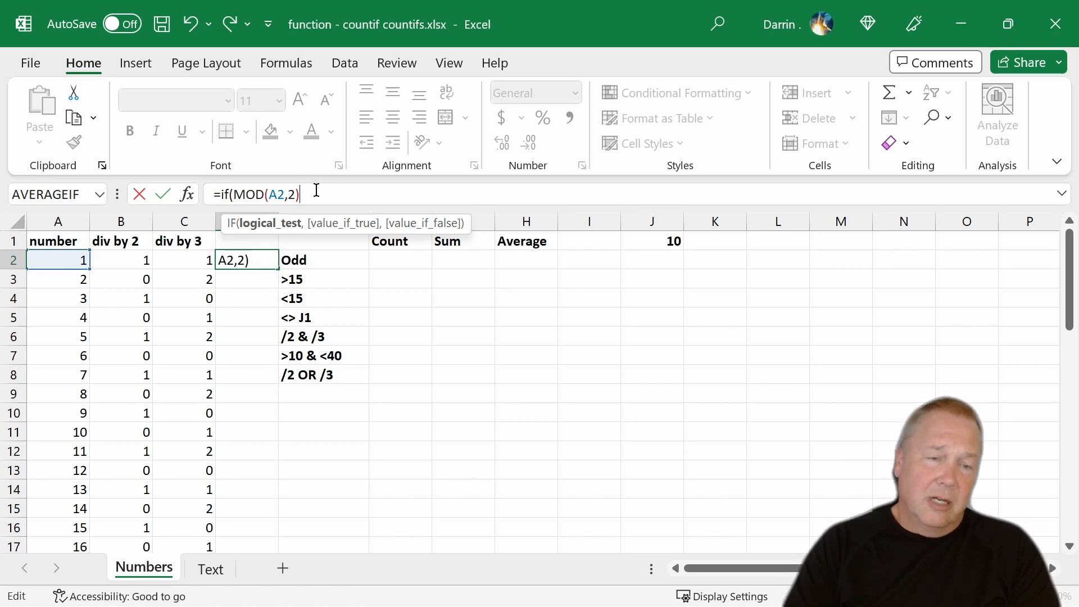
text(,)
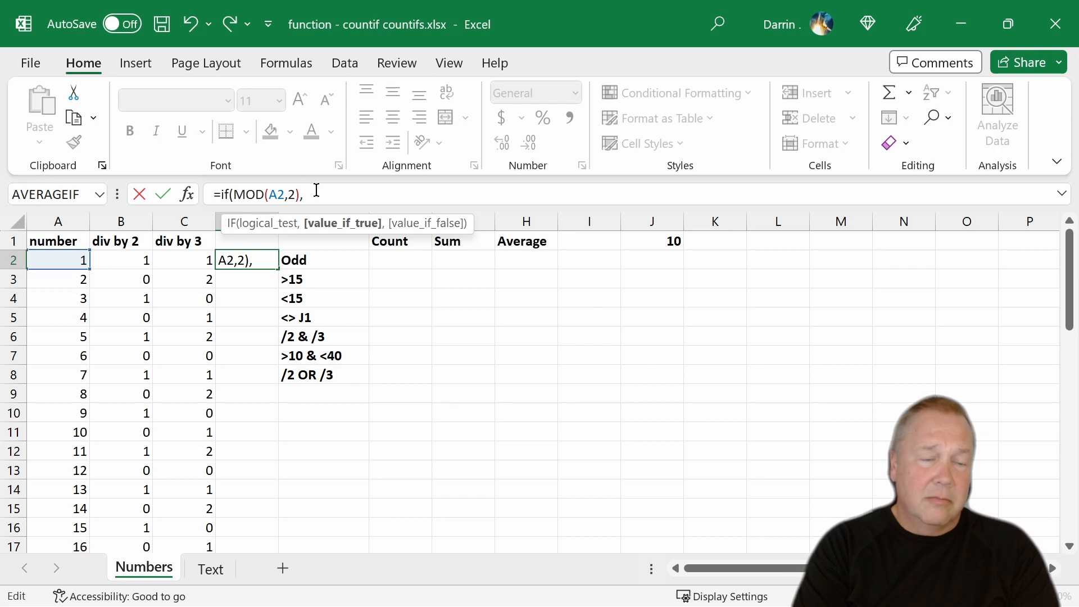
key(BackSpace)
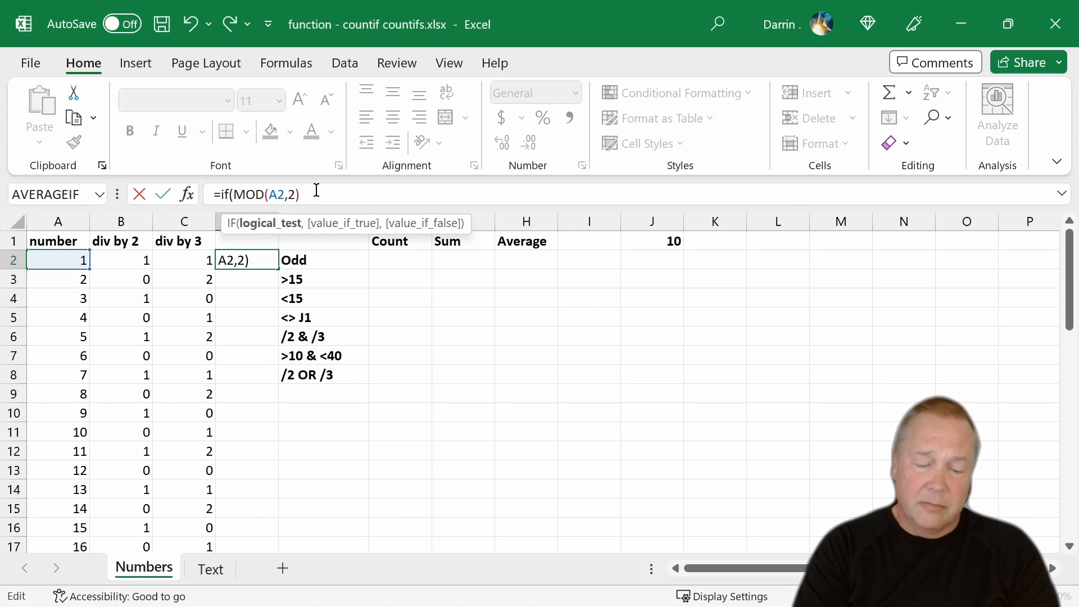
text(=1)
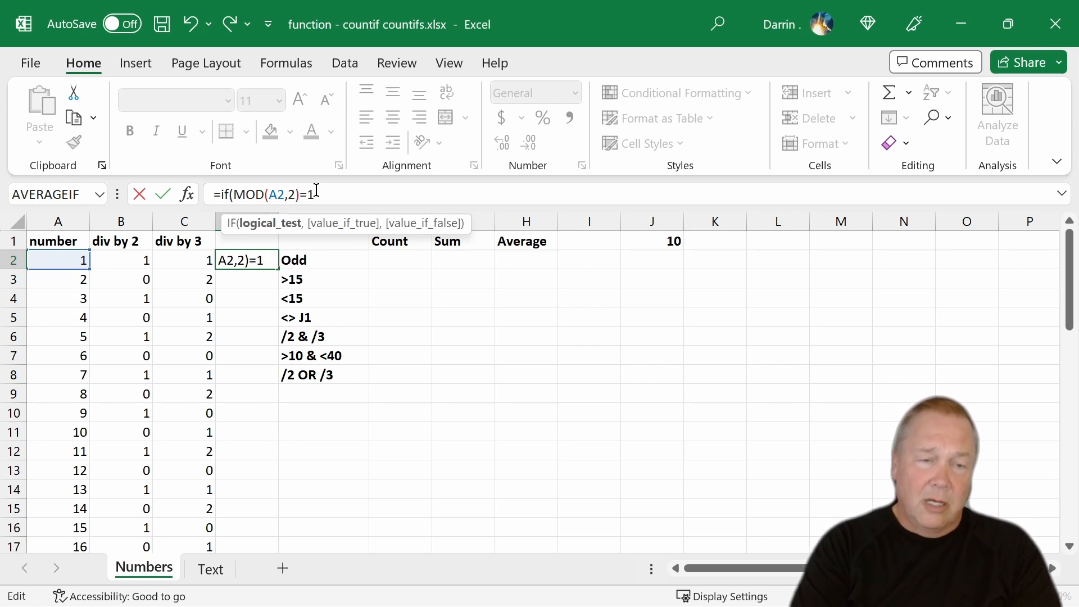
text(,0)
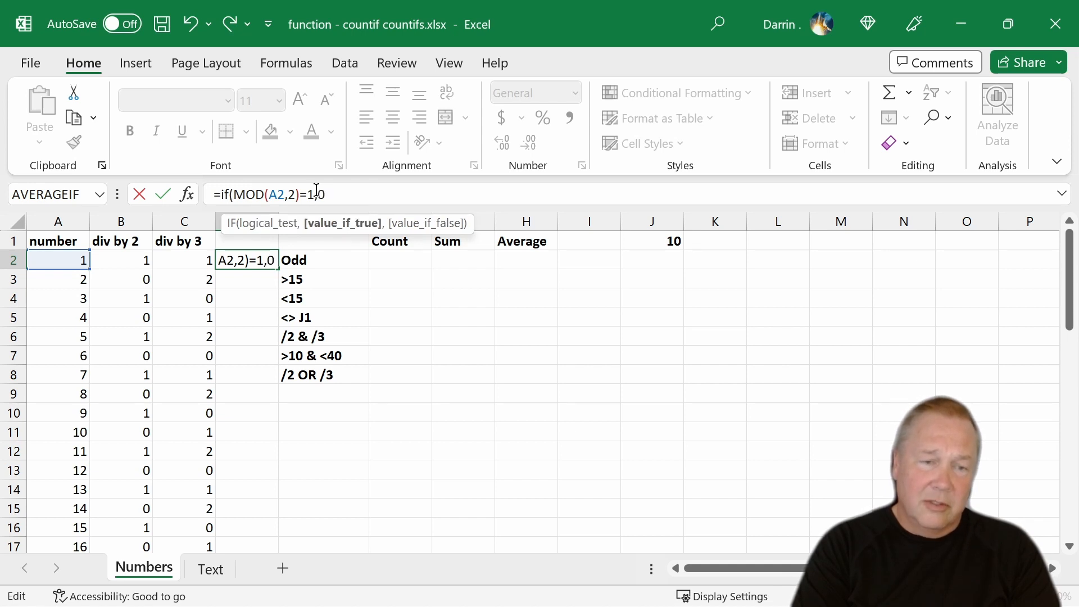
key(BackSpace)
text(1,0))
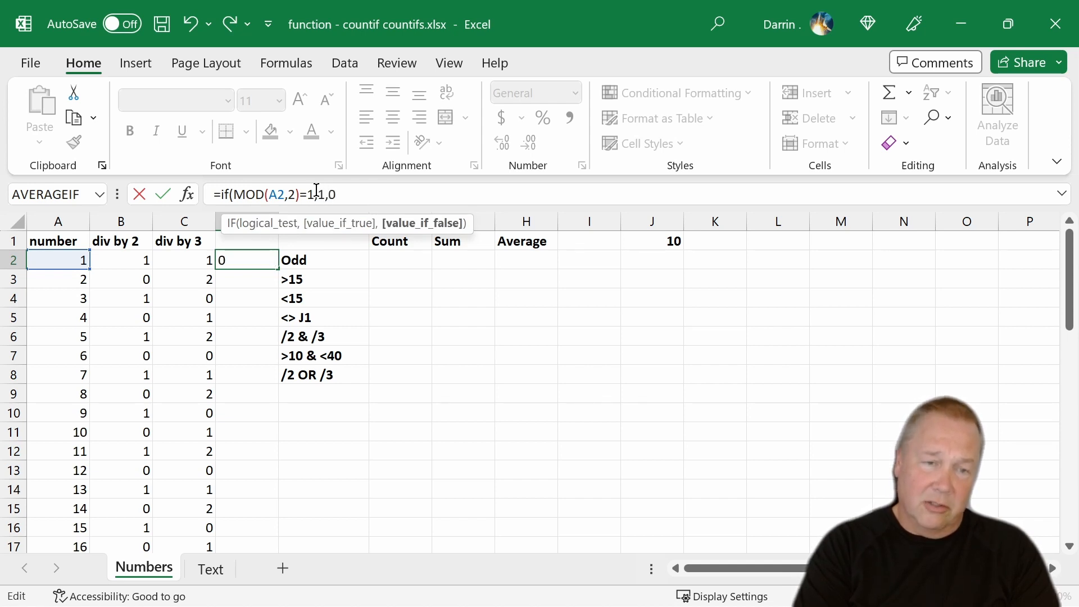
key(Return)
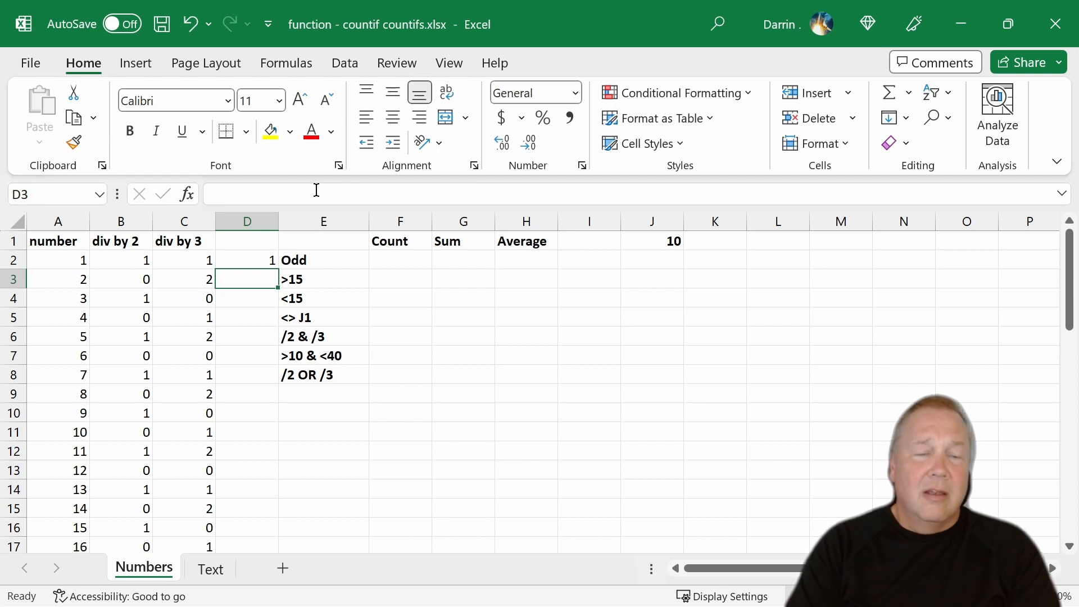
- Copy the IF formula from D2 into cells D3 through D51
key(Up)
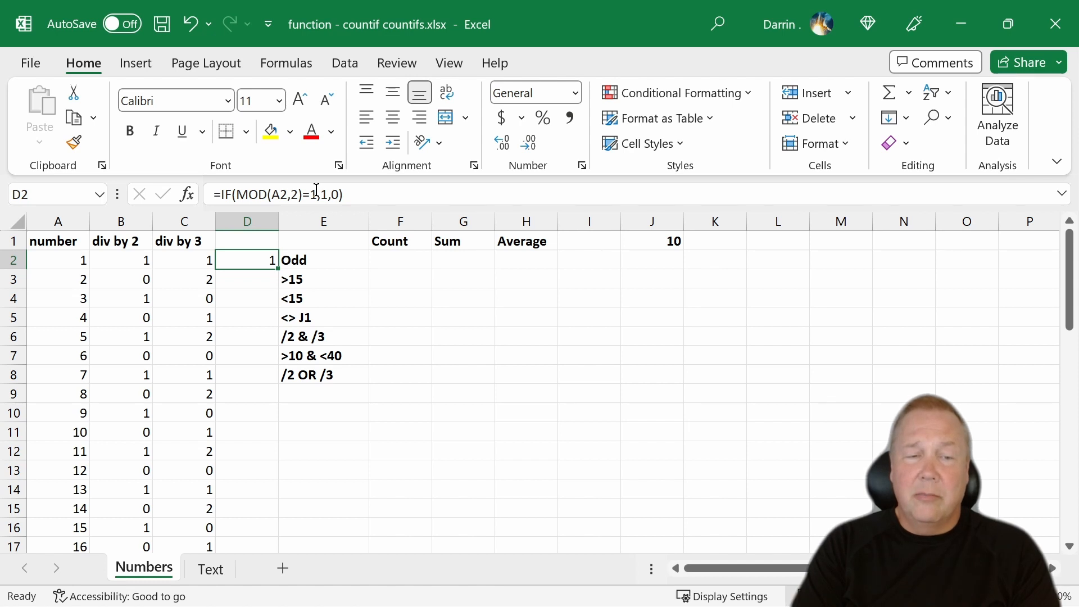
text(c)
key(Escape)
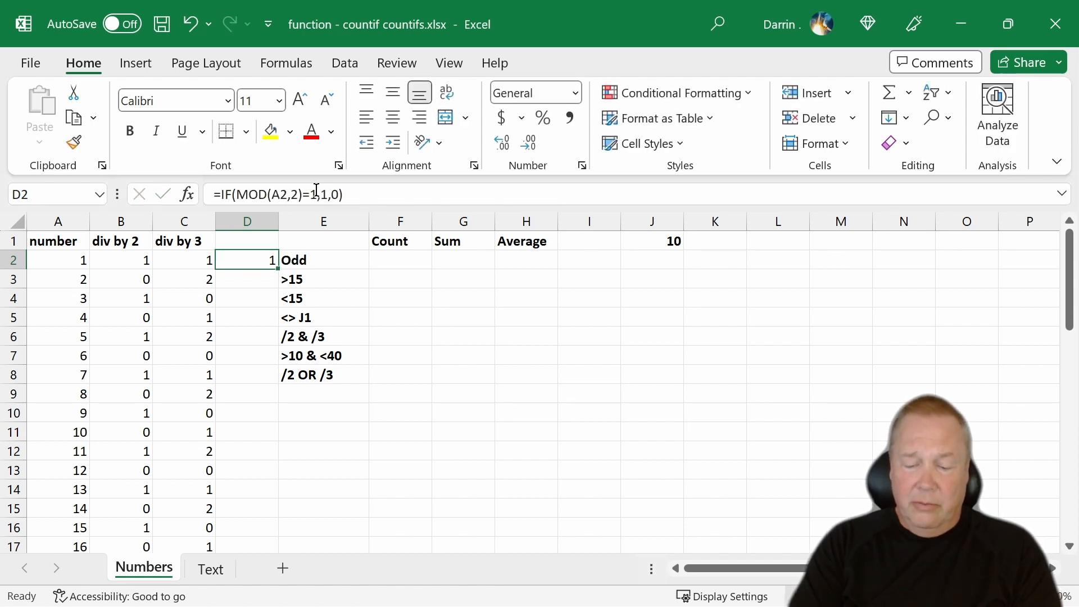
key(ctrl+c)
key(Down)
key(shift+Down)
key(shift+Down)
key(shift+Down)
key(shift+Down)
key(shift+Down)
key(shift+Down)
key(shift+Down)
key(shift+Down)
key(shift+Down)
key(shift+Down)
key(shift+Down)
key(shift+Down)
key(shift+Down)
key(shift+Down)
key(shift+Down)
key(shift+Down)
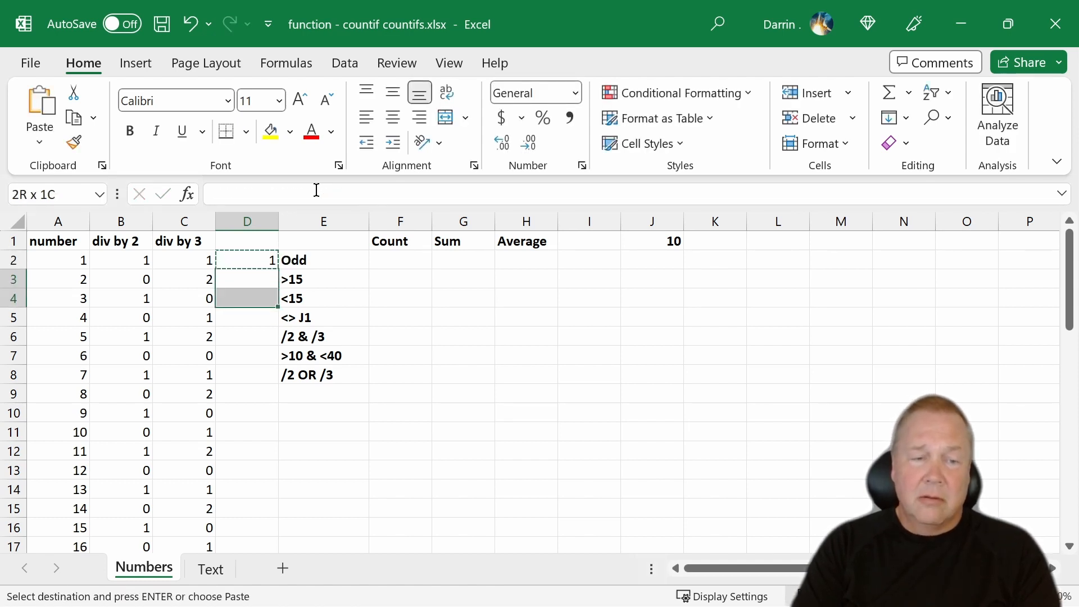
key(shift+Down)
key(shift+Down)
key(shift+Down)
key(shift+Down)
key(shift+Down)
key(shift+Down)
key(shift+Down)
key(shift+Down)
key(shift+Down)
key(shift+Down)
key(shift+Down)
key(shift+Down)
key(shift+Down)
key(shift+Down)
key(shift+Down)
key(shift+Down)
key(shift+Down)
key(shift+Down)
key(shift+Down)
key(shift+Down)
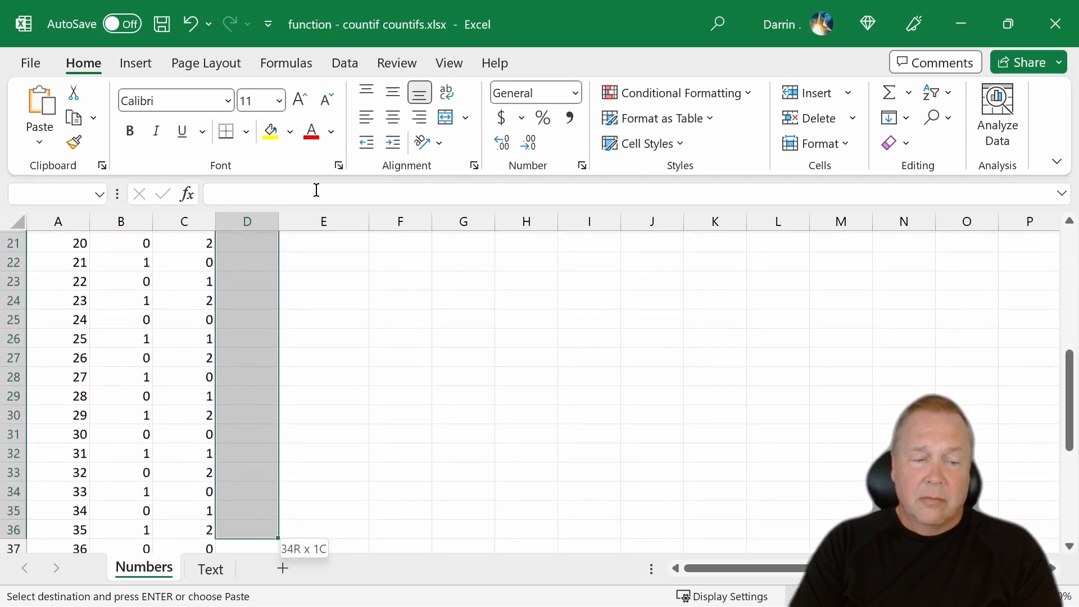
key(shift+Down)
key(shift+Down)
key(shift+Down)
key(shift+Down)
key(shift+Down)
key(shift+Down)
key(shift+Down)
key(shift+Down)
key(shift+Down)
key(shift+Down)
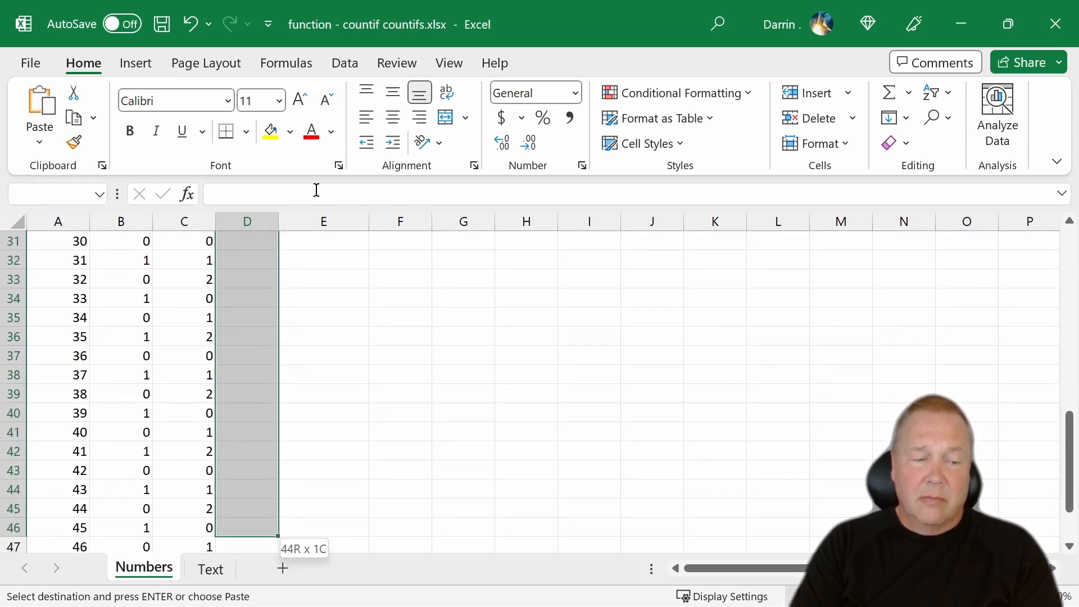
key(shift+Down)
key(shift+Down)
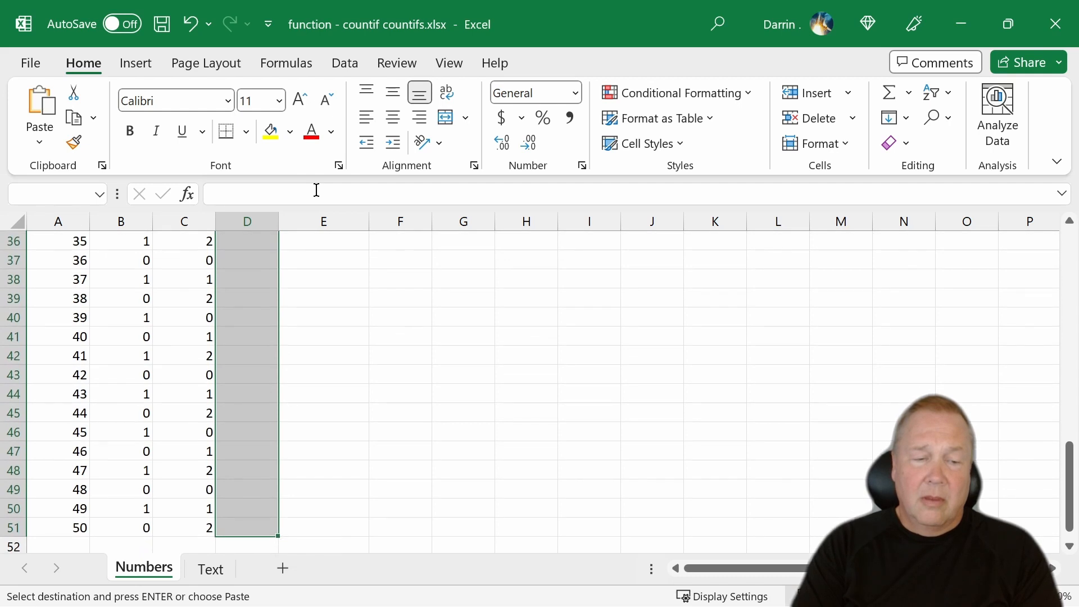
key(ctrl+v)
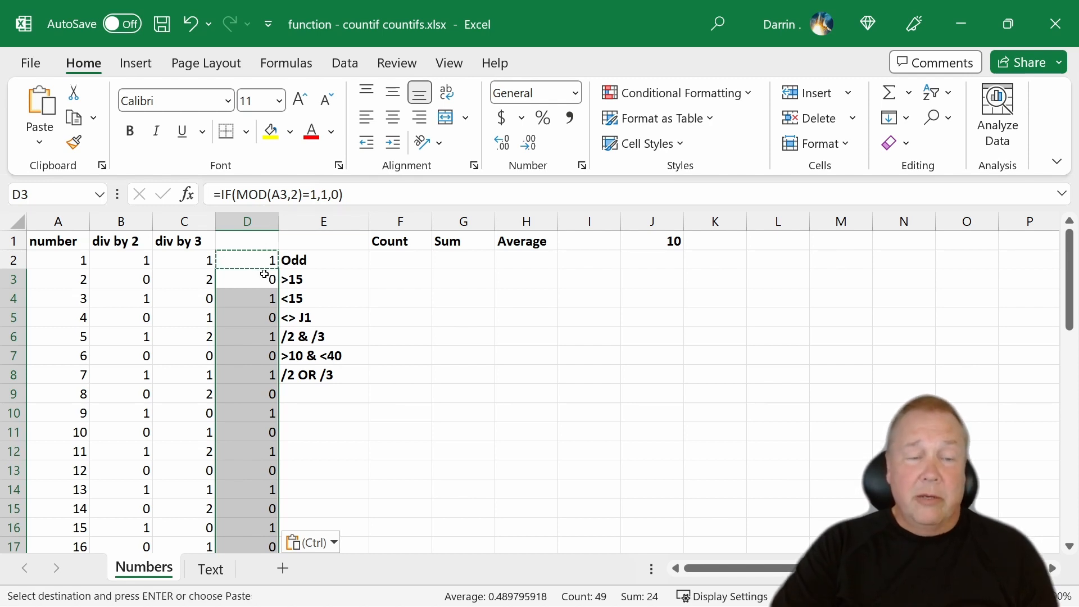
key(Escape)
- Total the odd-number flags below column D by entering =SUM(D2:D50) in cell D52
scroll(267, 337, down, 13)
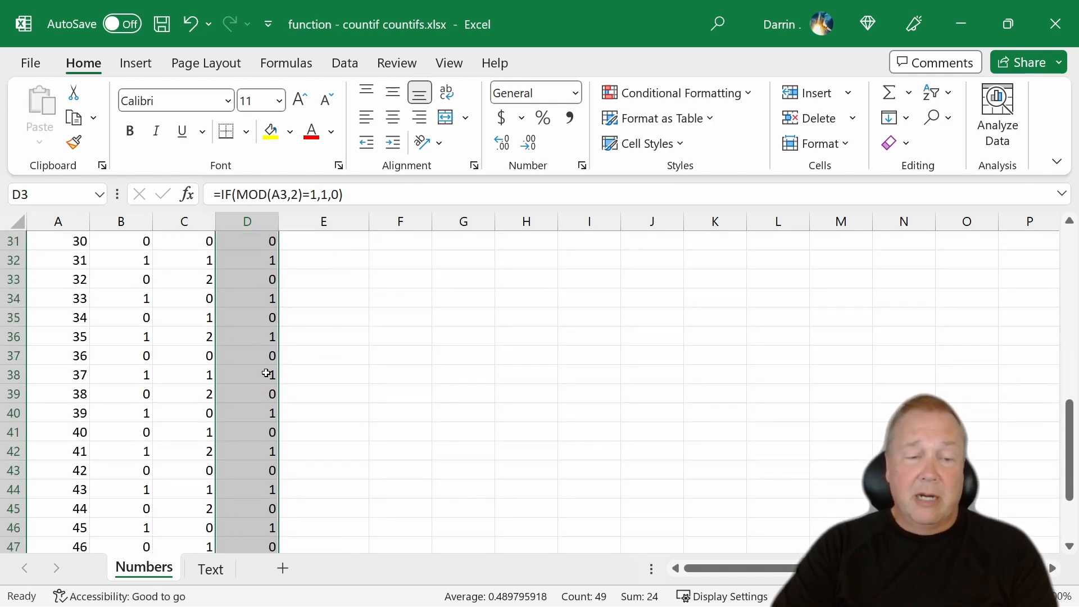
scroll(267, 386, down, 2)
click(264, 354)
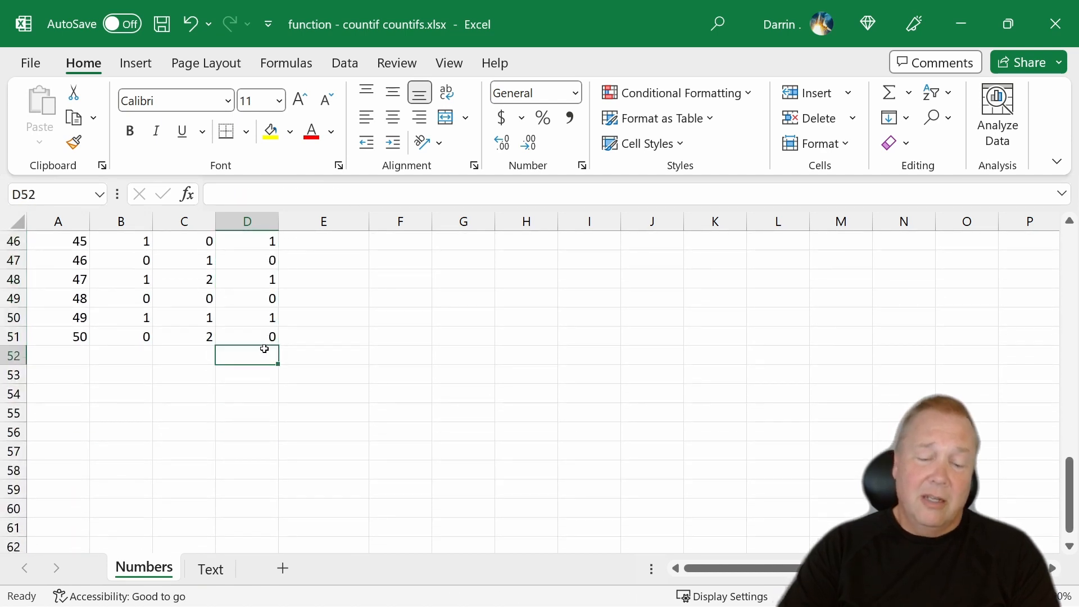
text(=sum)
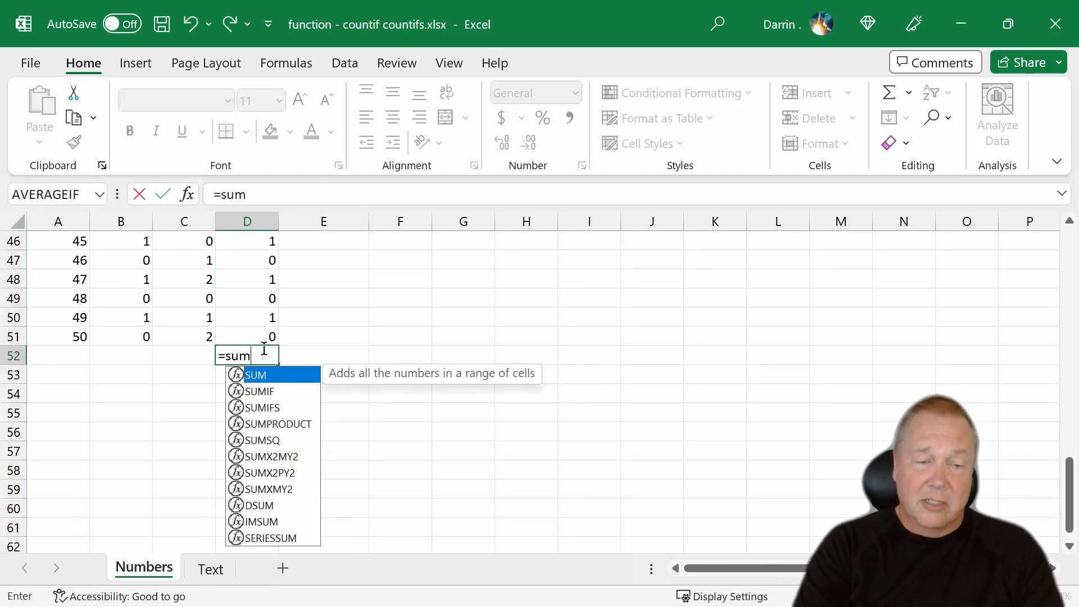
text((d)
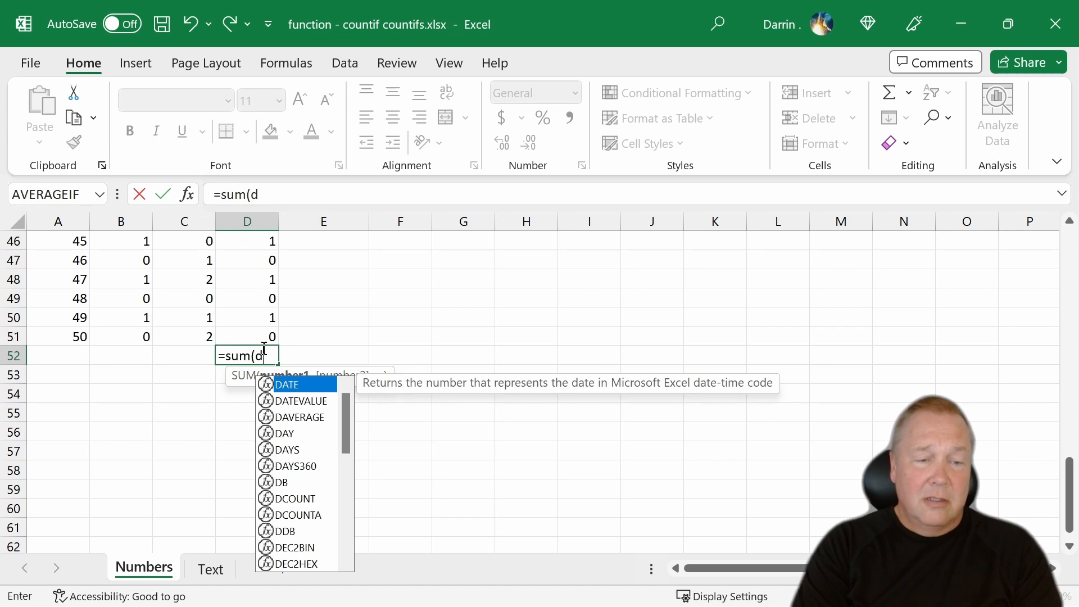
text(2:)
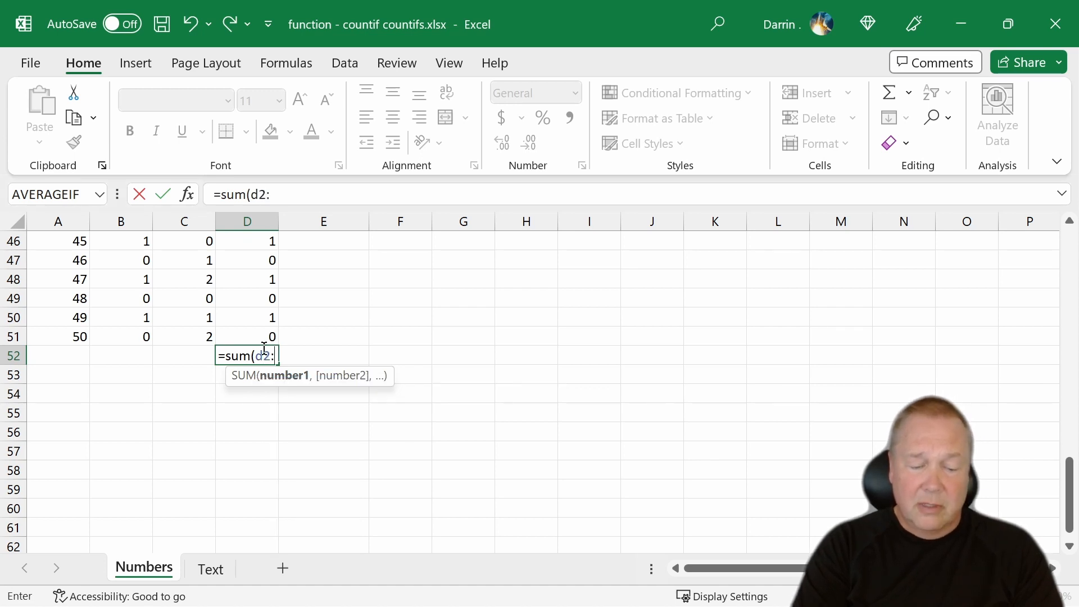
text(d50)
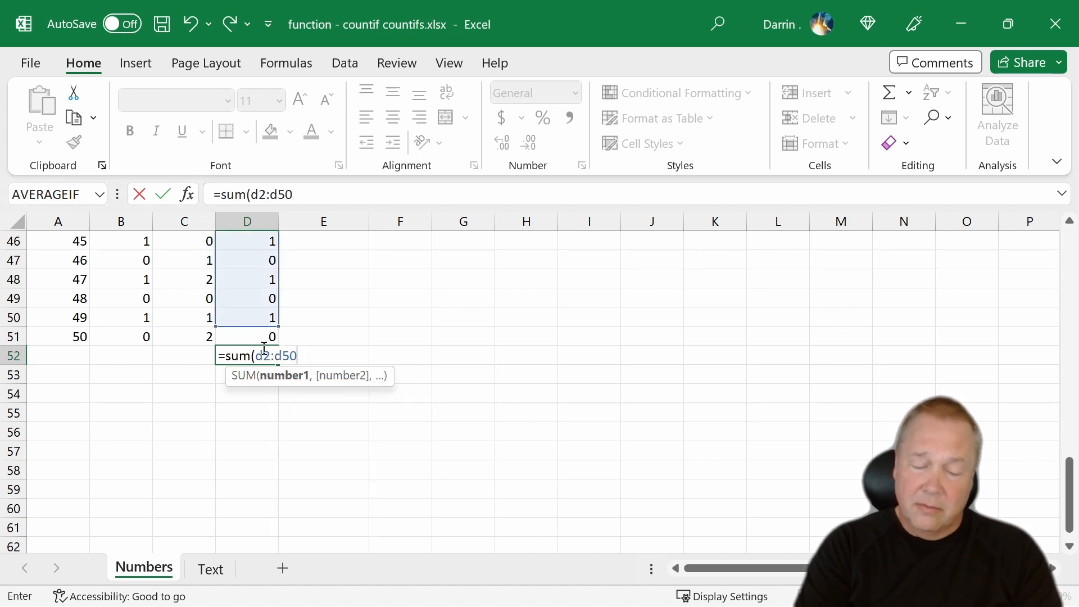
text())
key(Return)
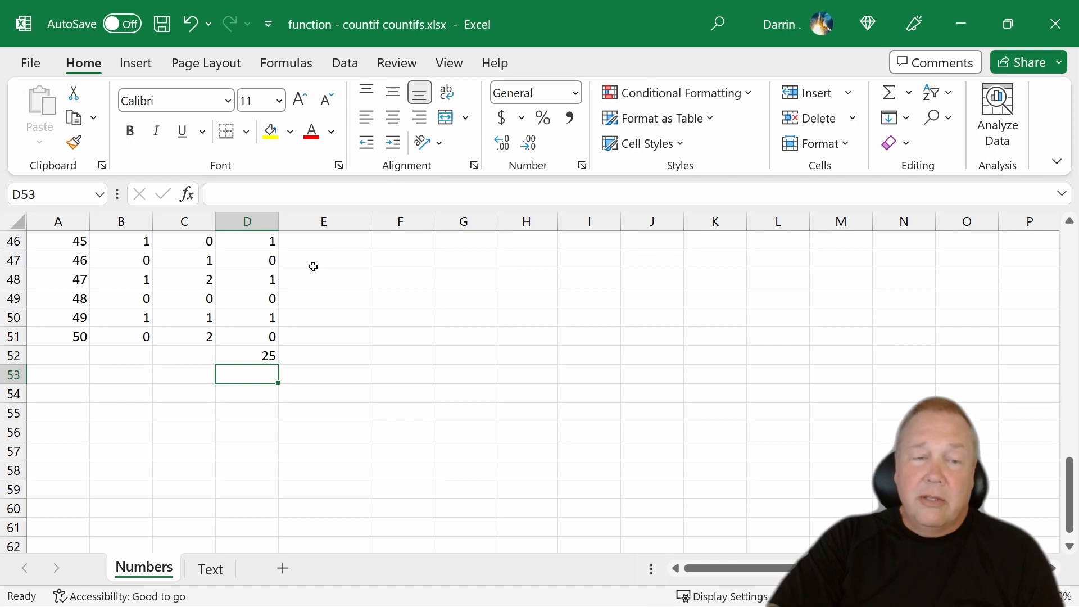
scroll(300, 286, up, 12)
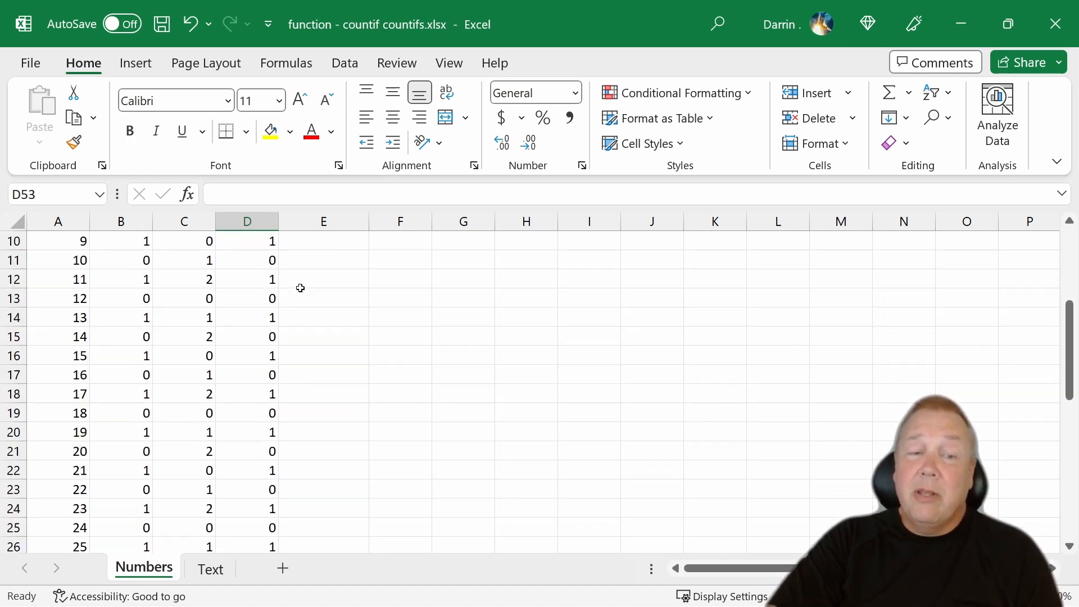
scroll(300, 288, up, 3)
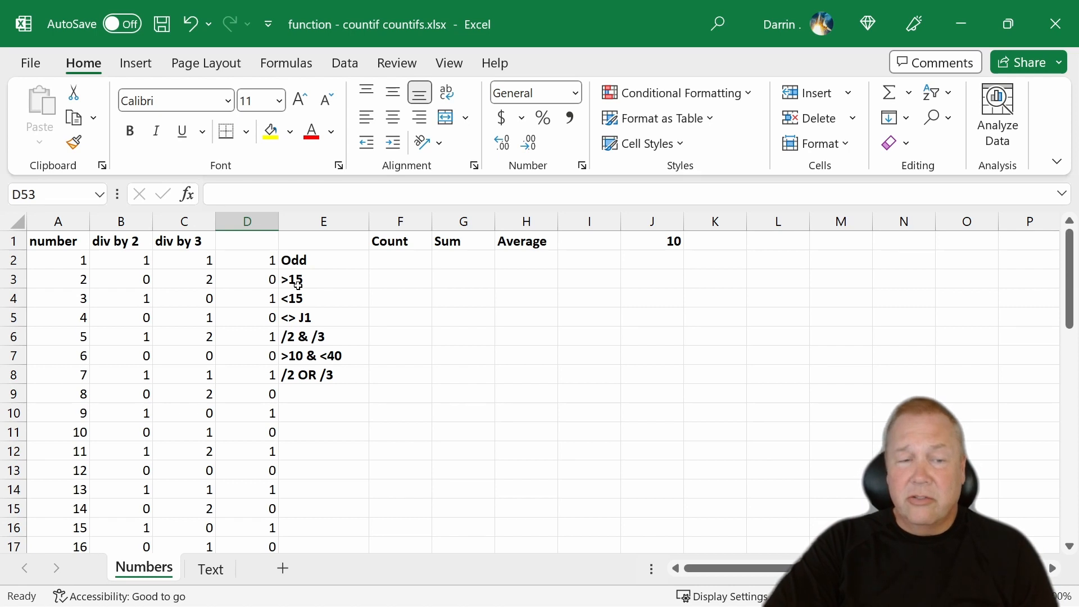
click(238, 235)
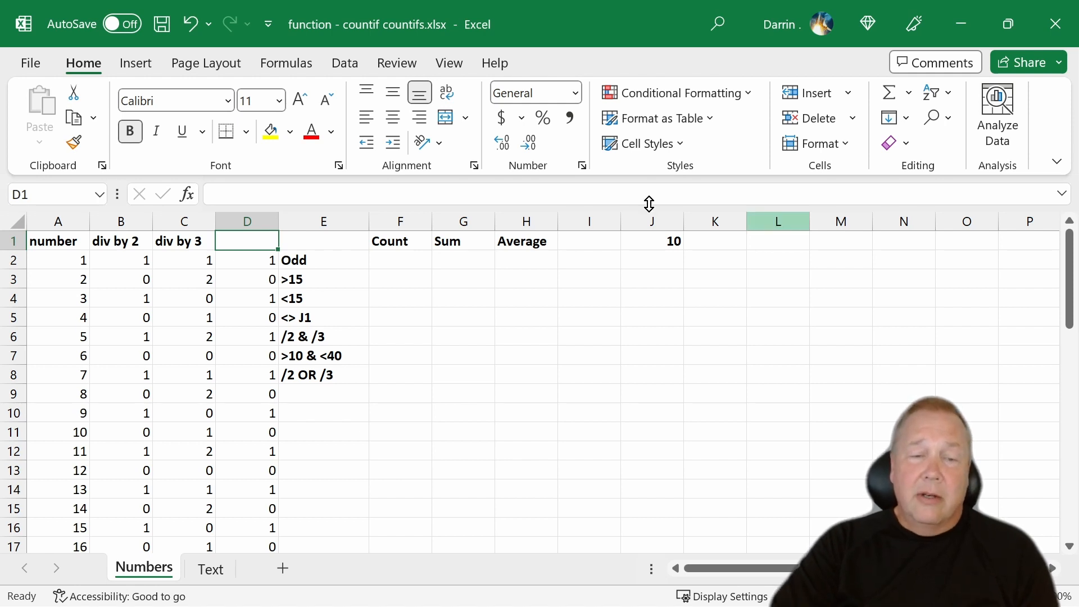
click(394, 261)
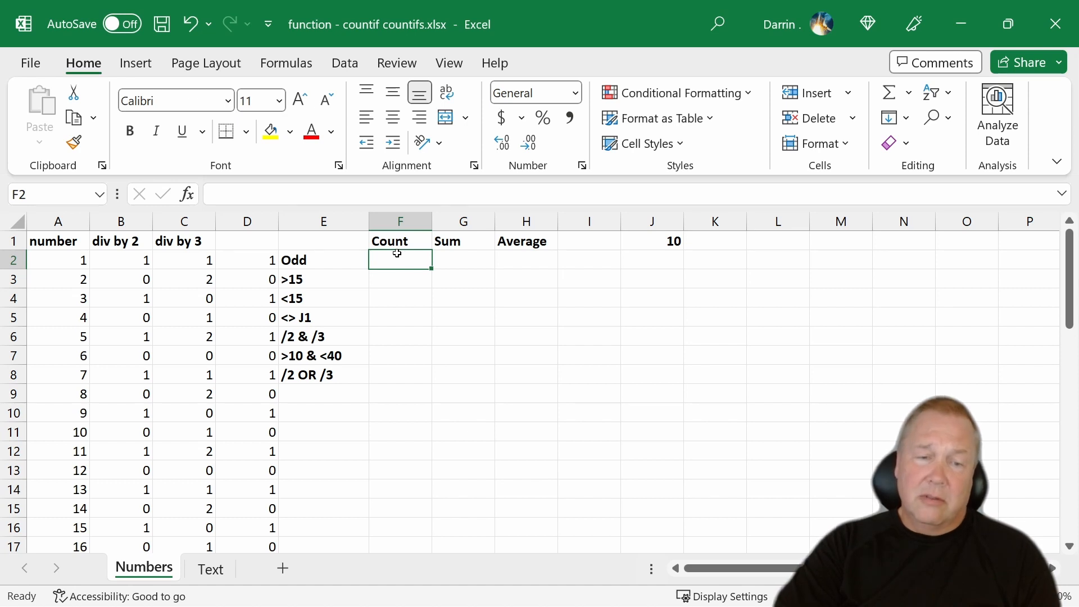
text(=)
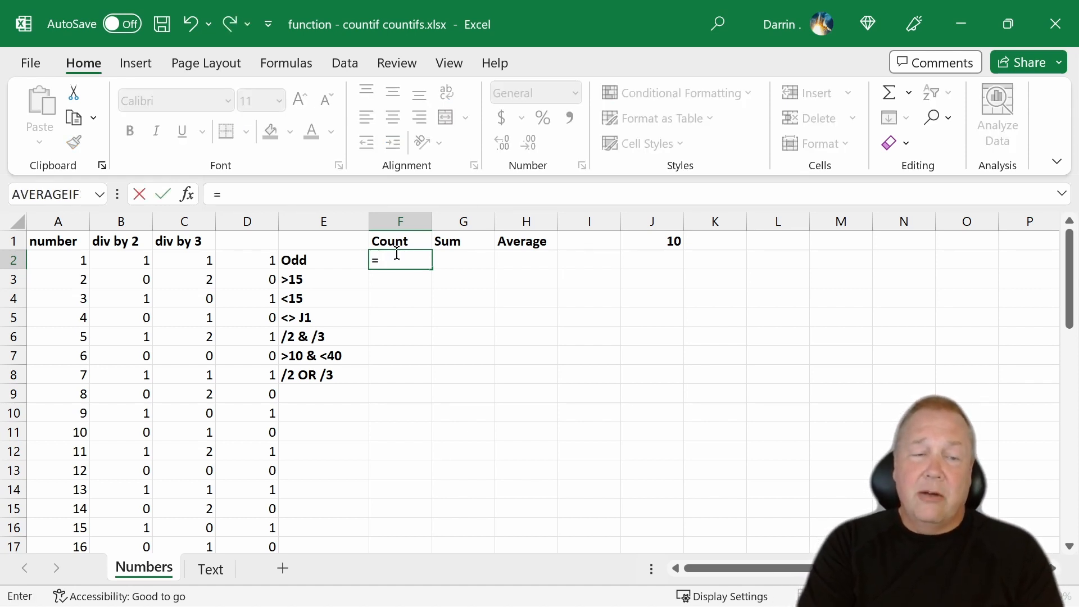
key(Escape)
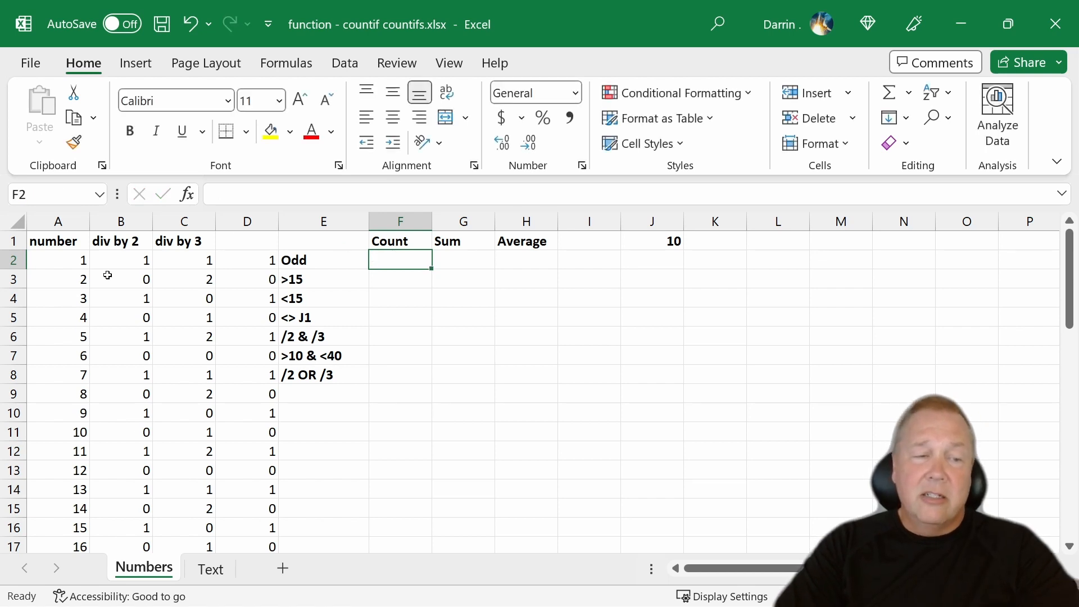
- Examine the number, div by 2 and div by 3 columns, selecting each whole column in turn
click(66, 219)
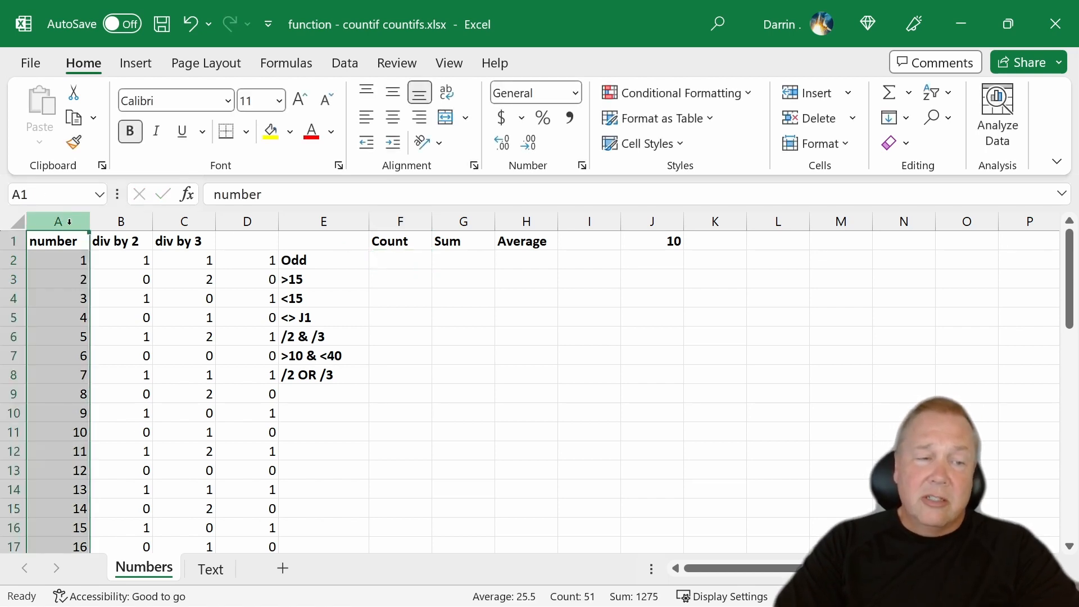
click(122, 222)
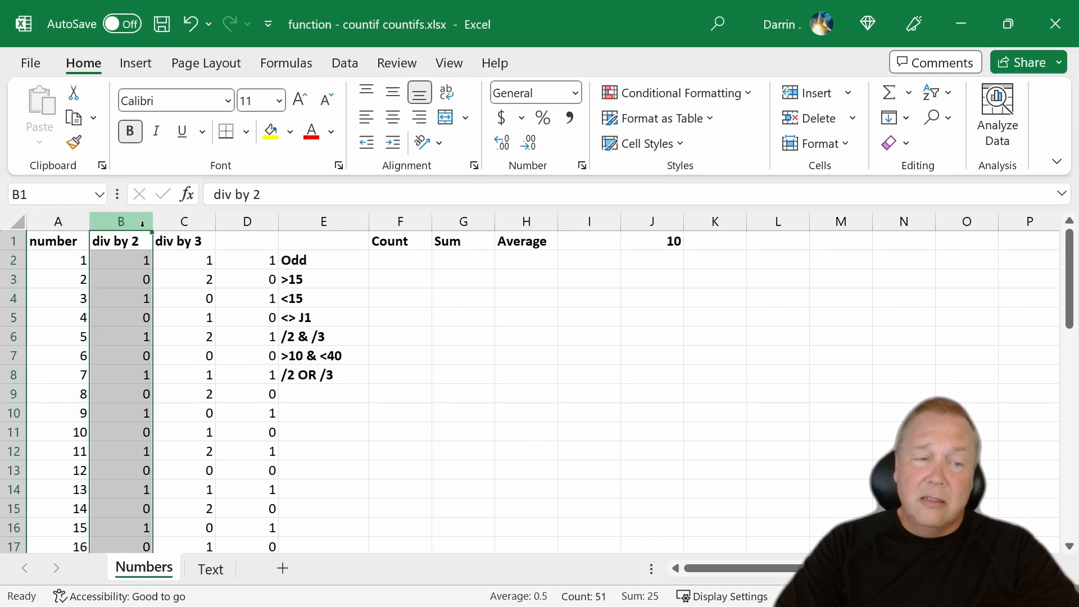
click(174, 226)
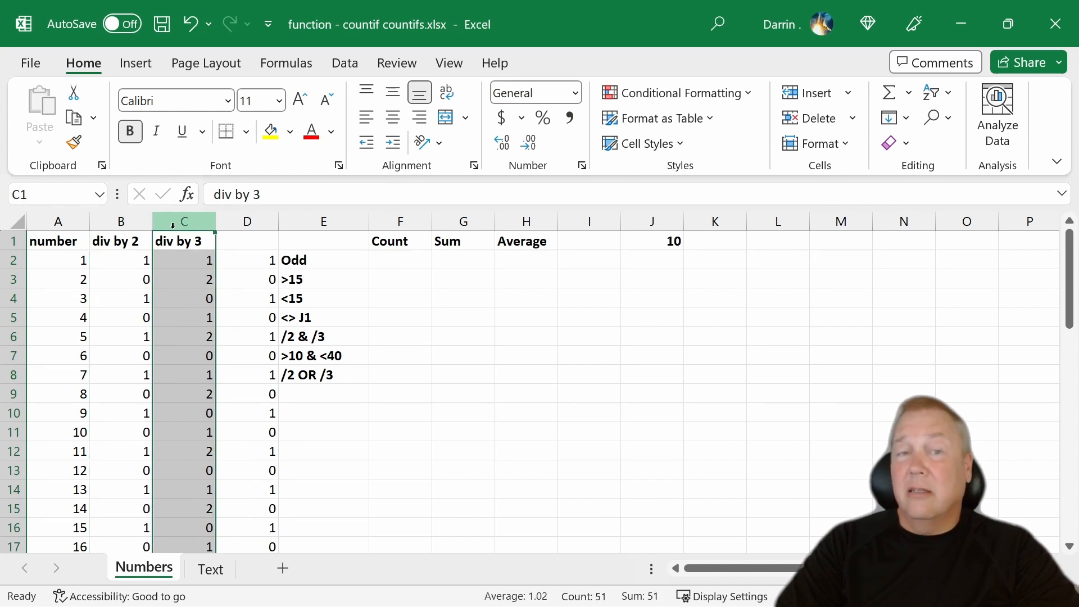
key(ctrl+Home)
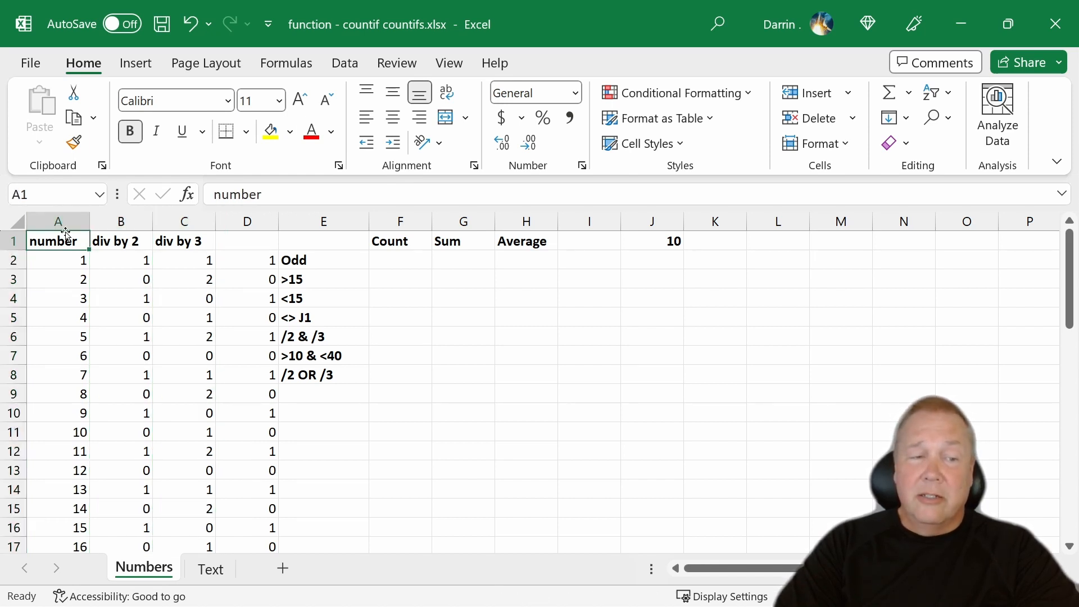
click(112, 213)
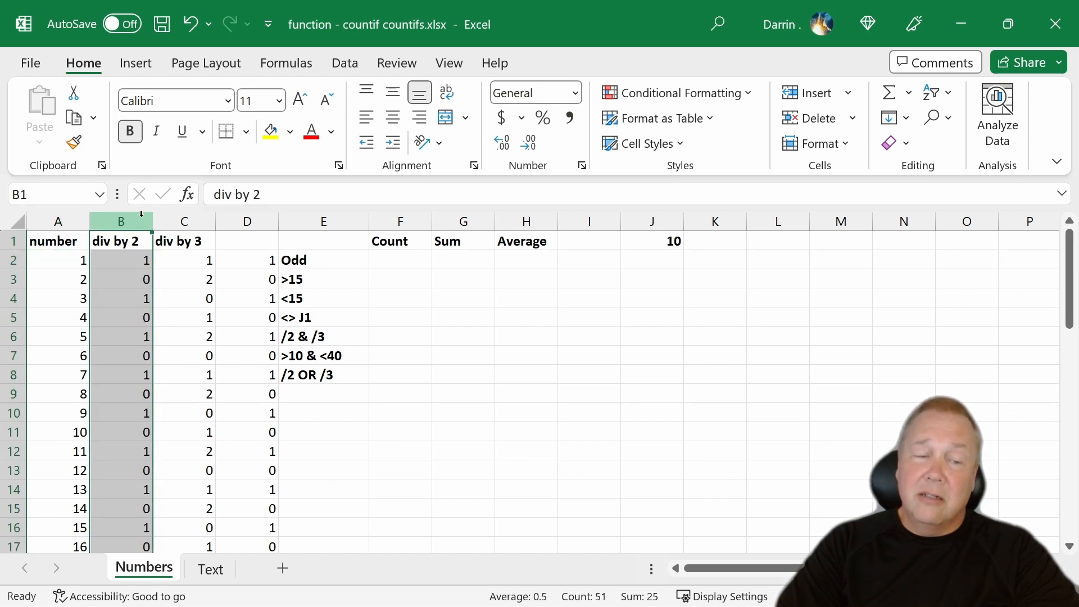
click(179, 221)
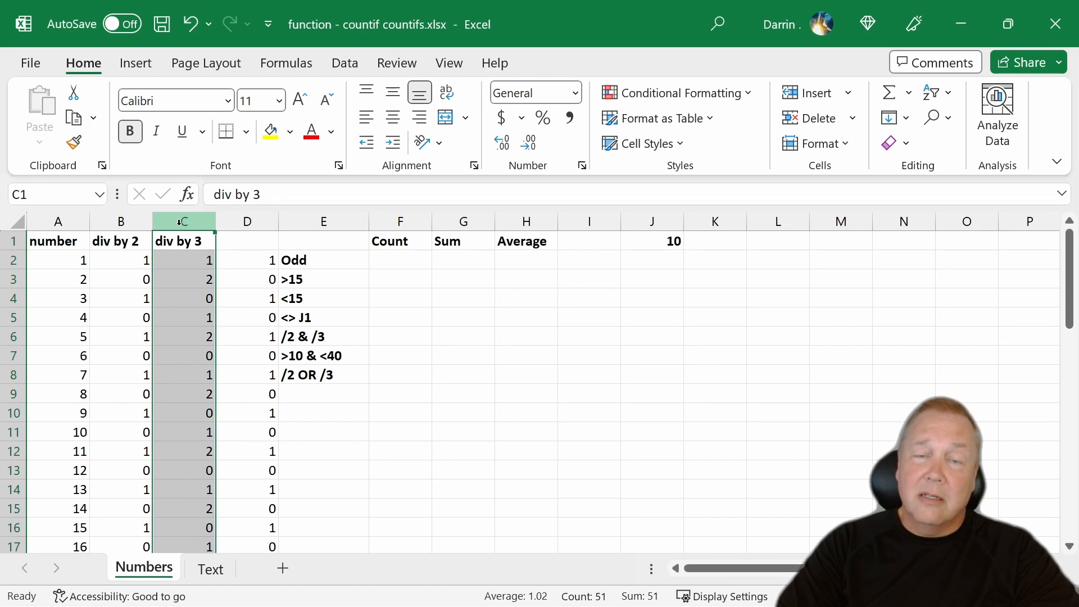
- Count the odd numbers by entering =COUNTIF(B2:B51,1) in cell F2, and compare it with the helper column D
click(382, 266)
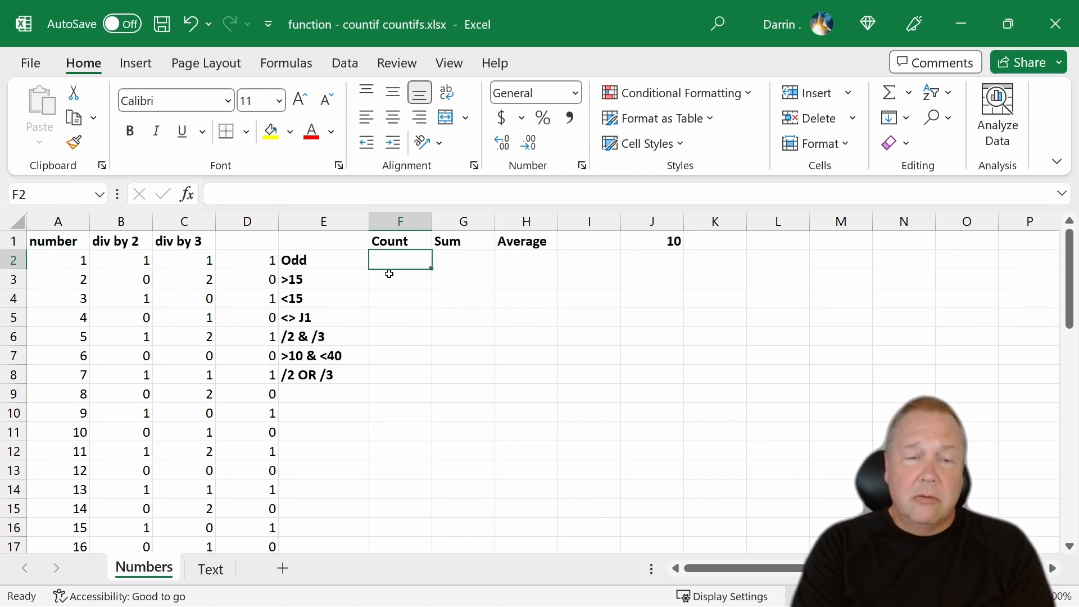
text(=)
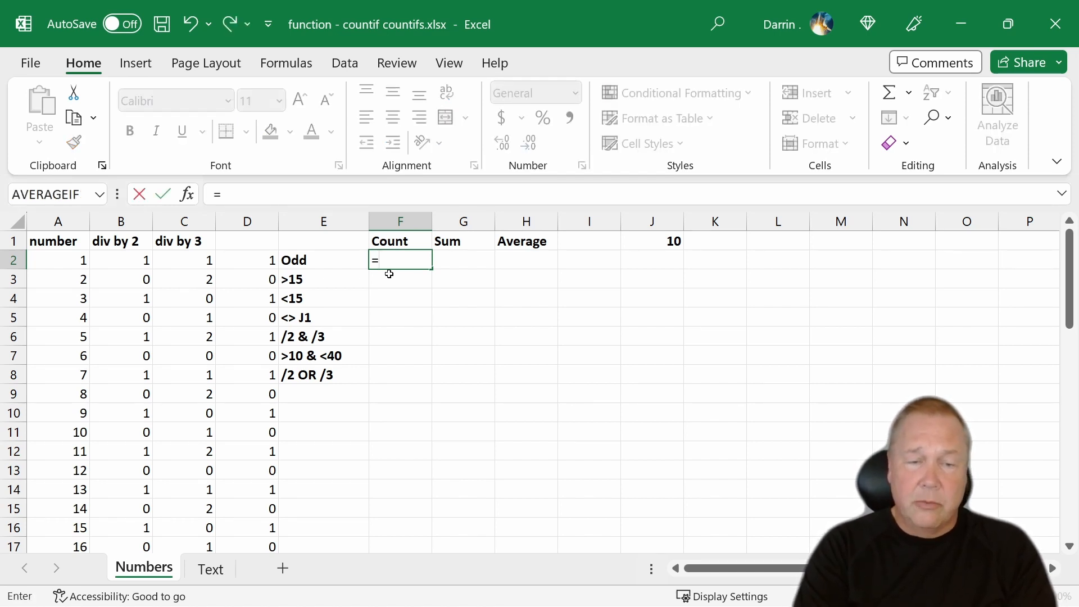
text(countif)
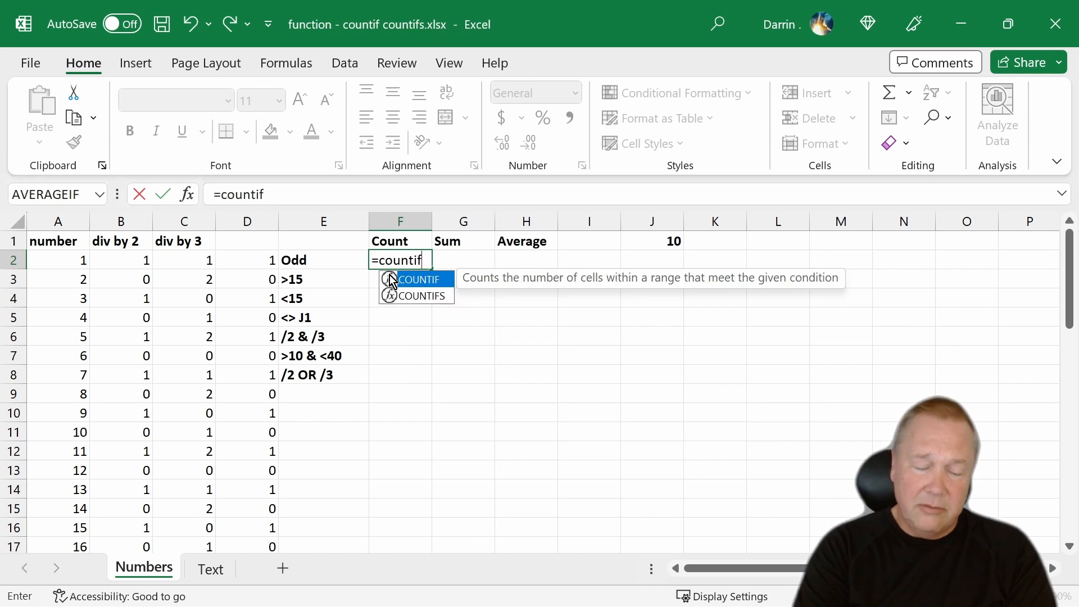
text(()
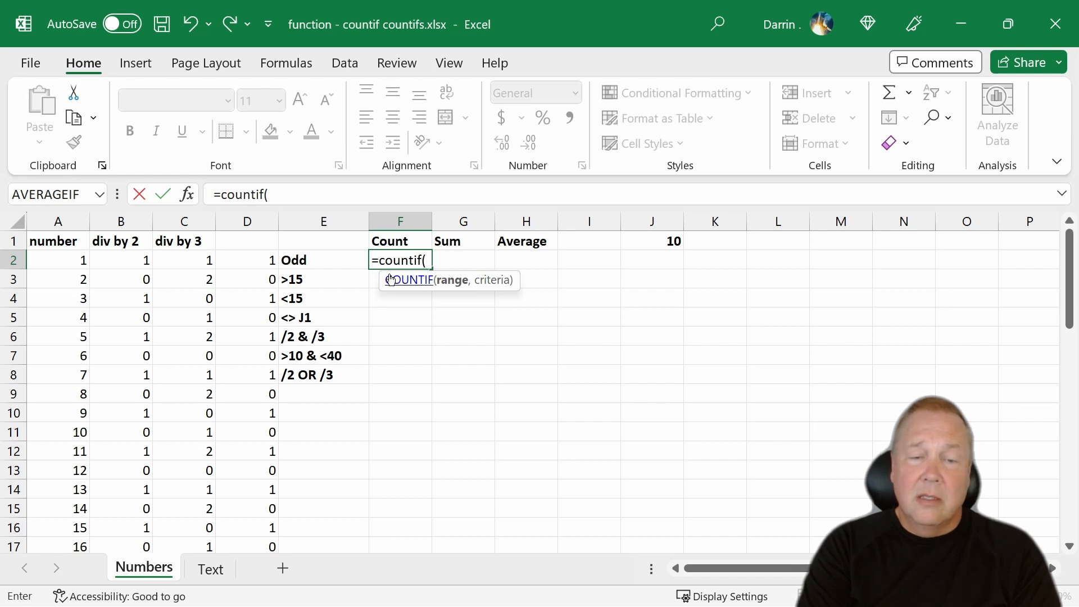
text(b2)
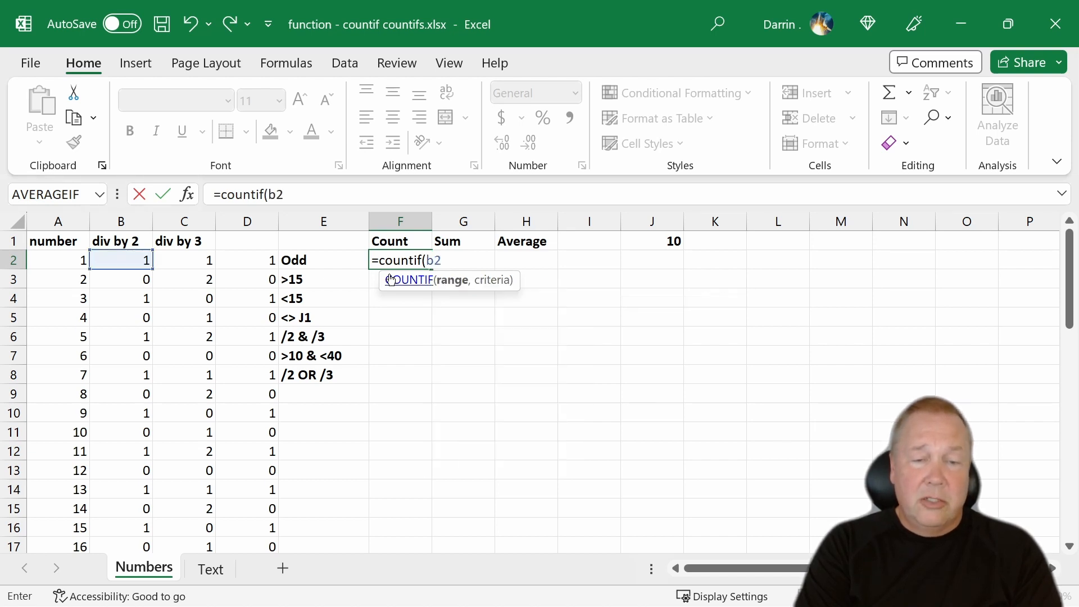
text(:b)
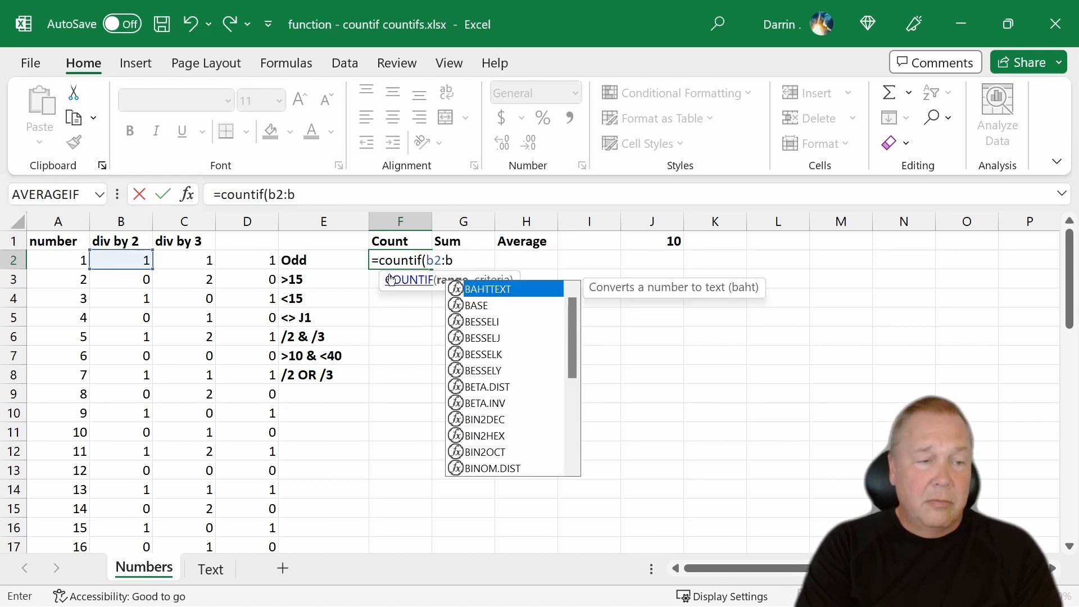
text(51)
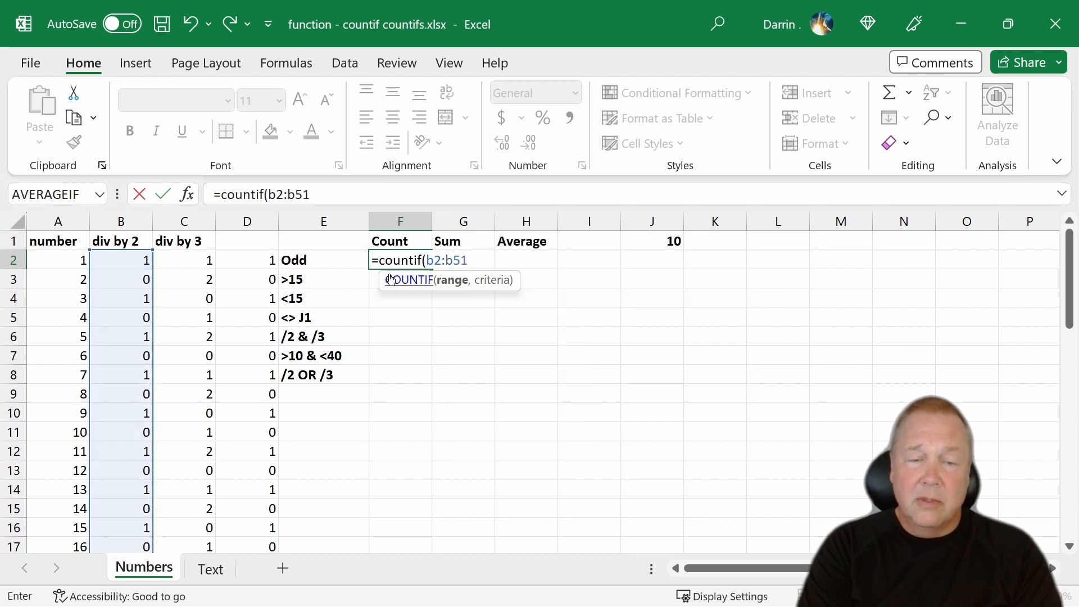
text(,)
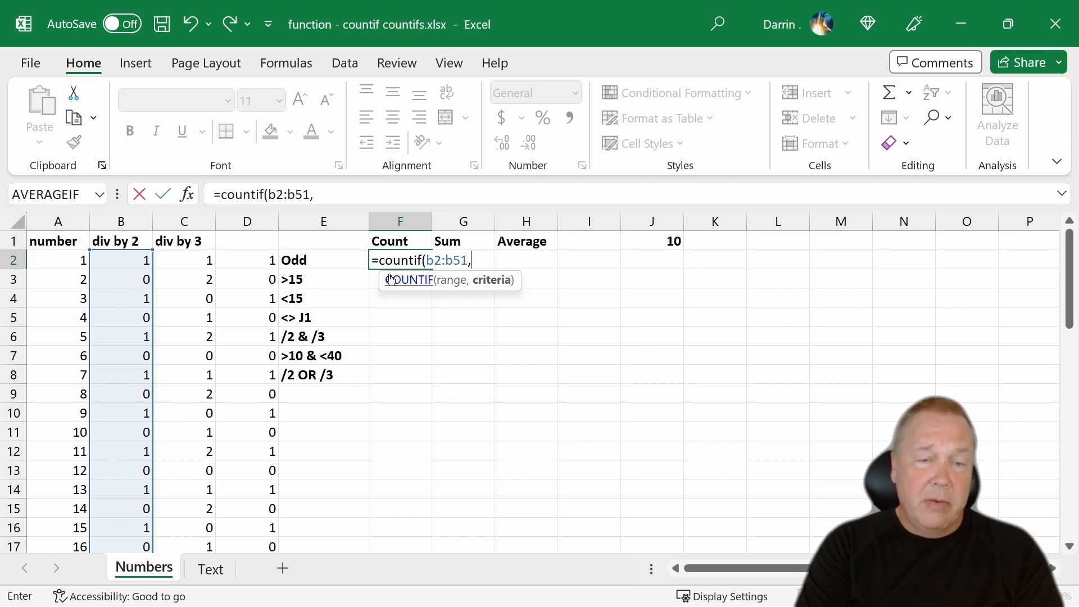
text(1)
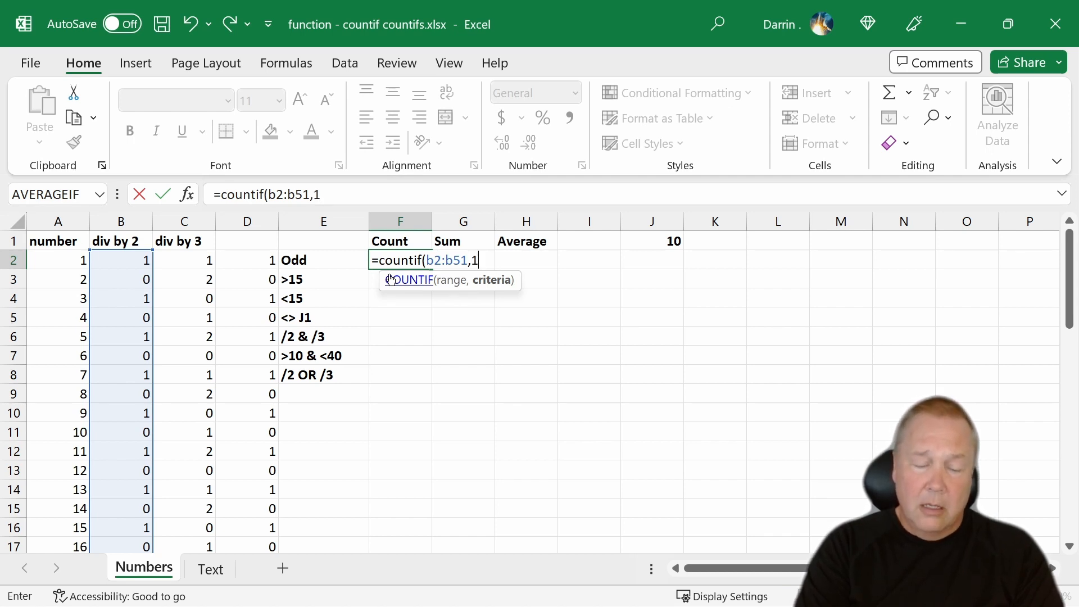
text())
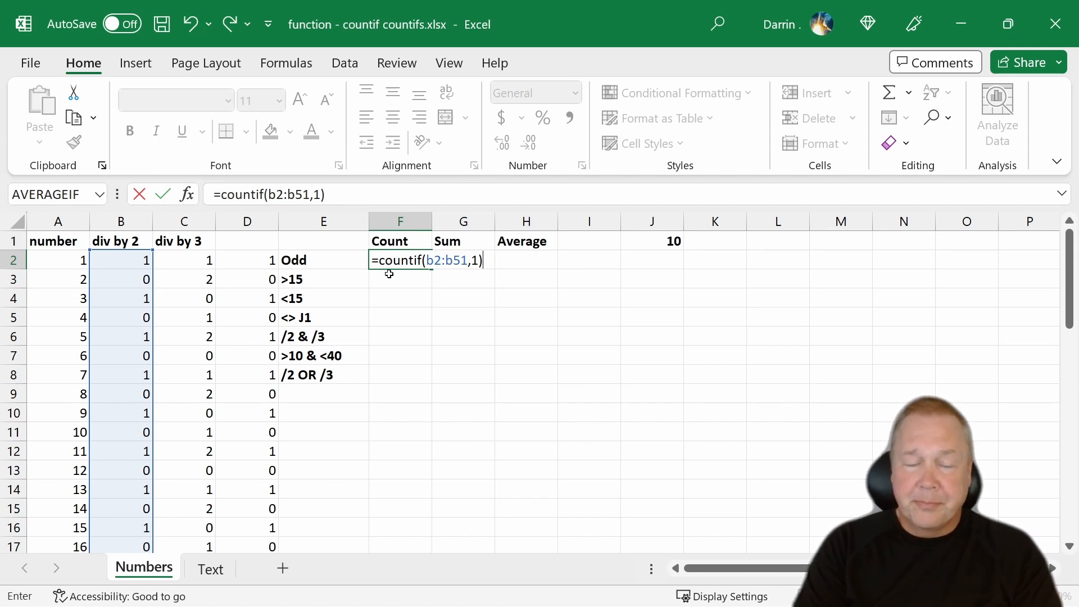
key(Return)
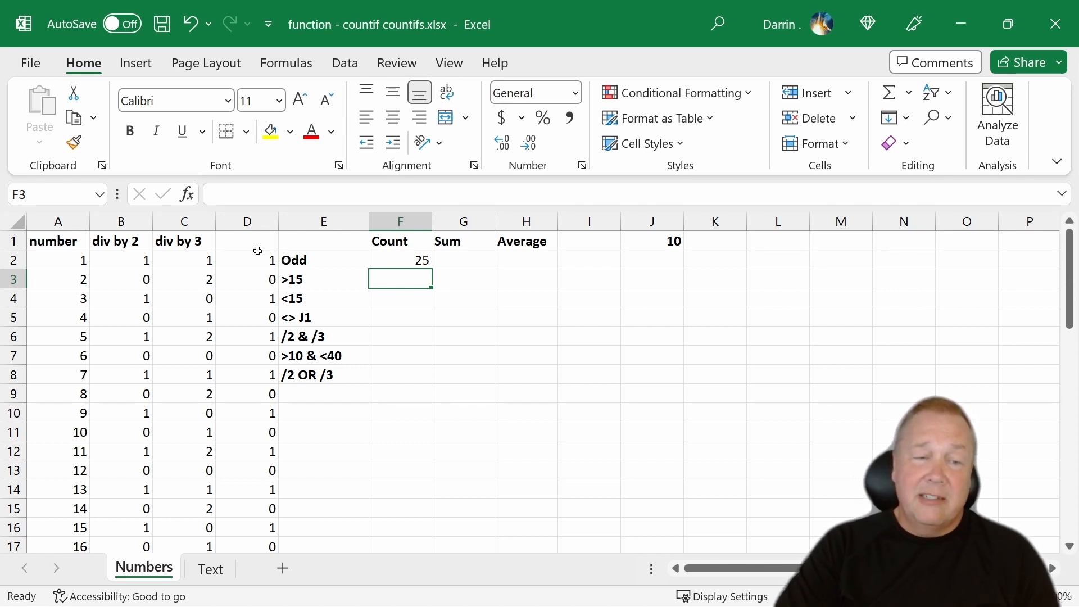
click(251, 220)
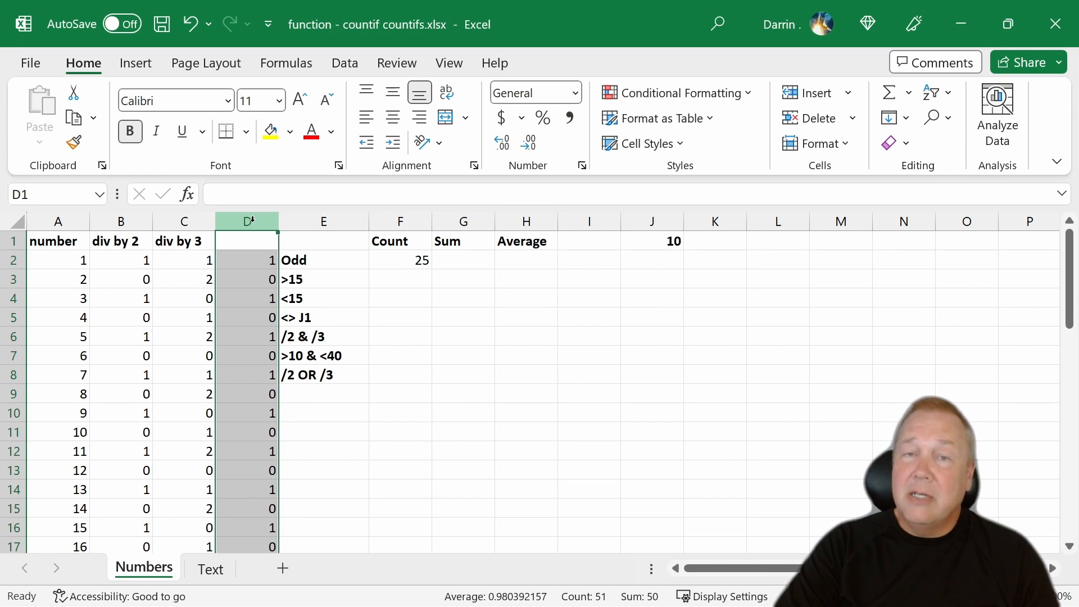
click(416, 260)
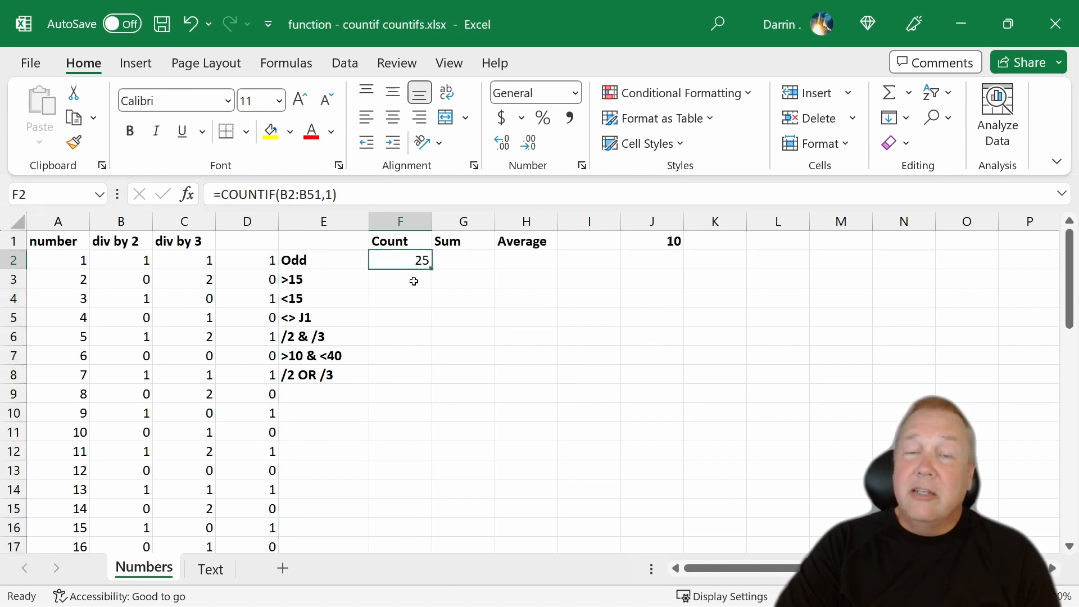
- Try to count the numbers greater than 15 by entering =COUNTIF(A2:A51,>15) in cell F3
click(405, 284)
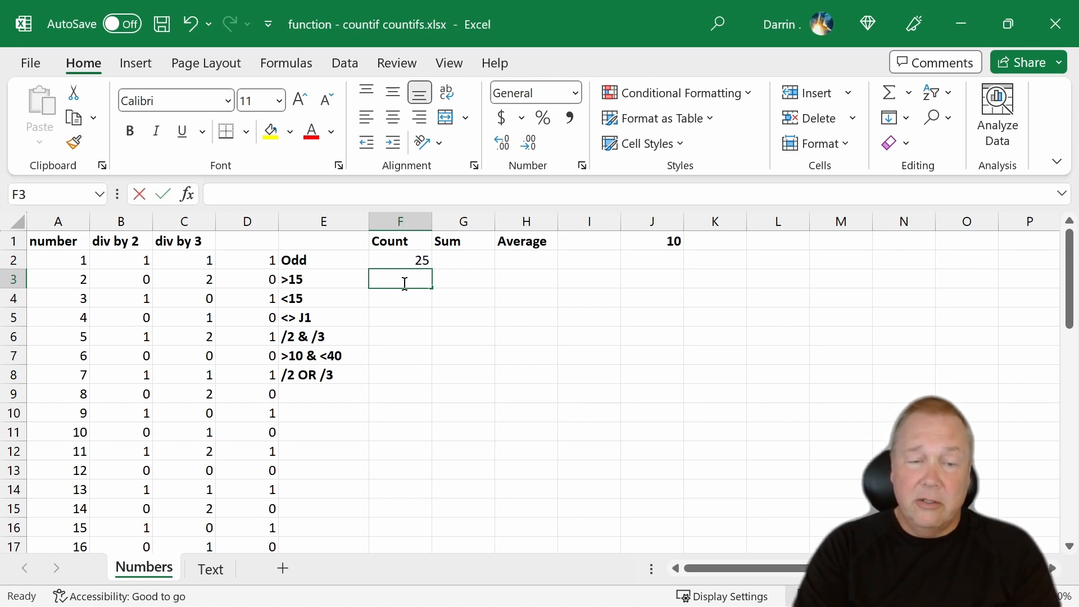
text(=countif()
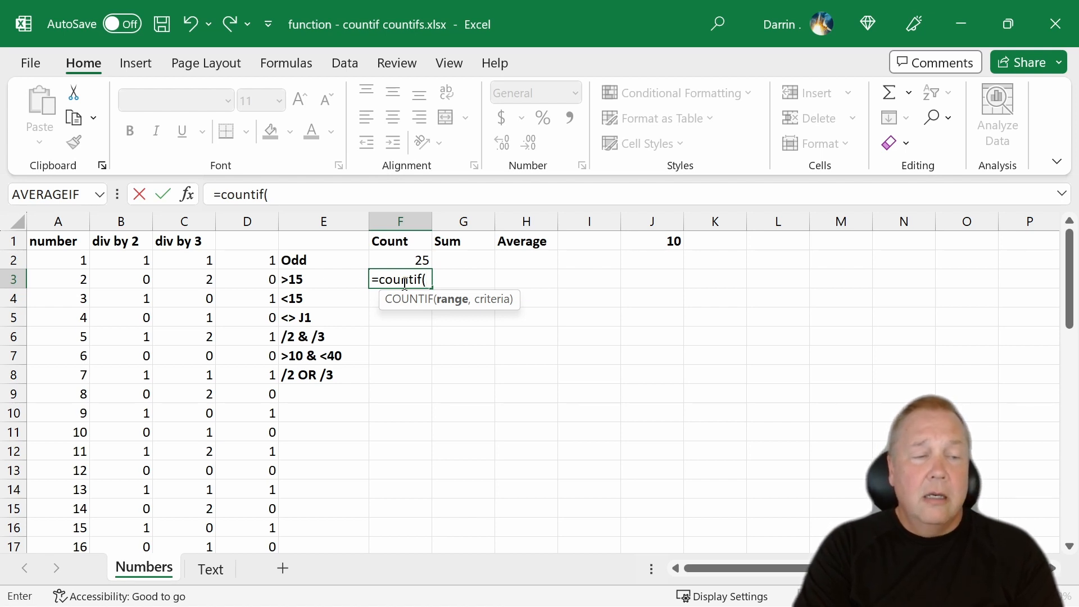
text(a2)
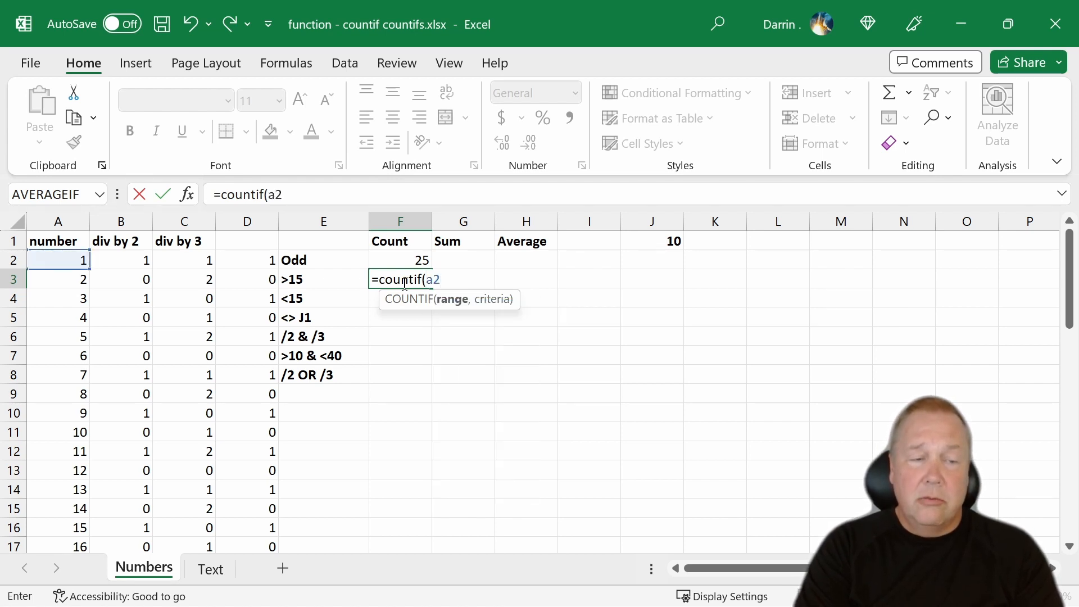
text(:a61)
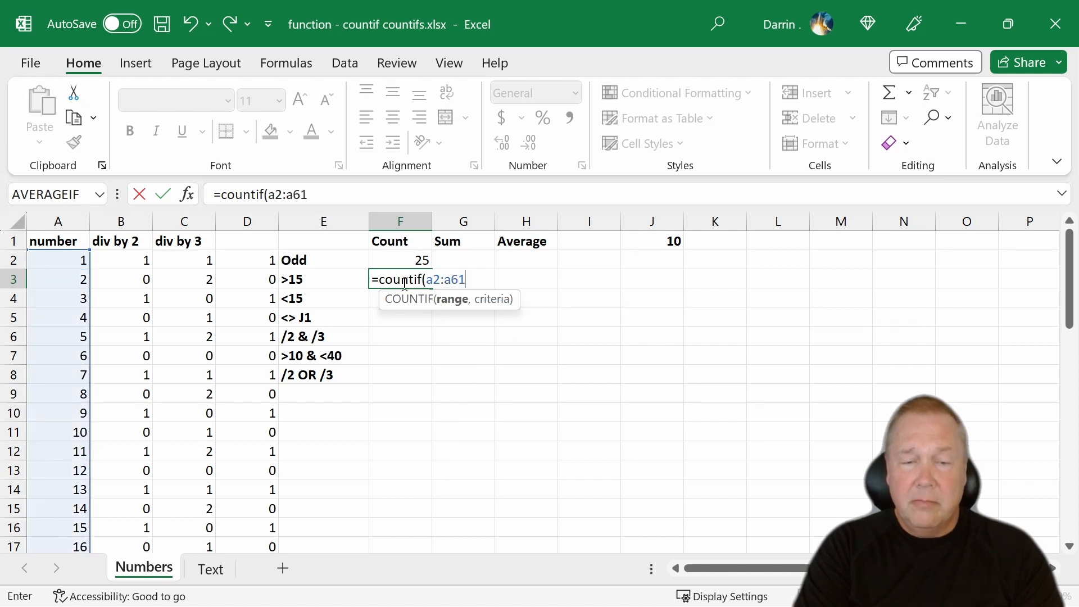
key(BackSpace)
key(BackSpace)
text(51,)
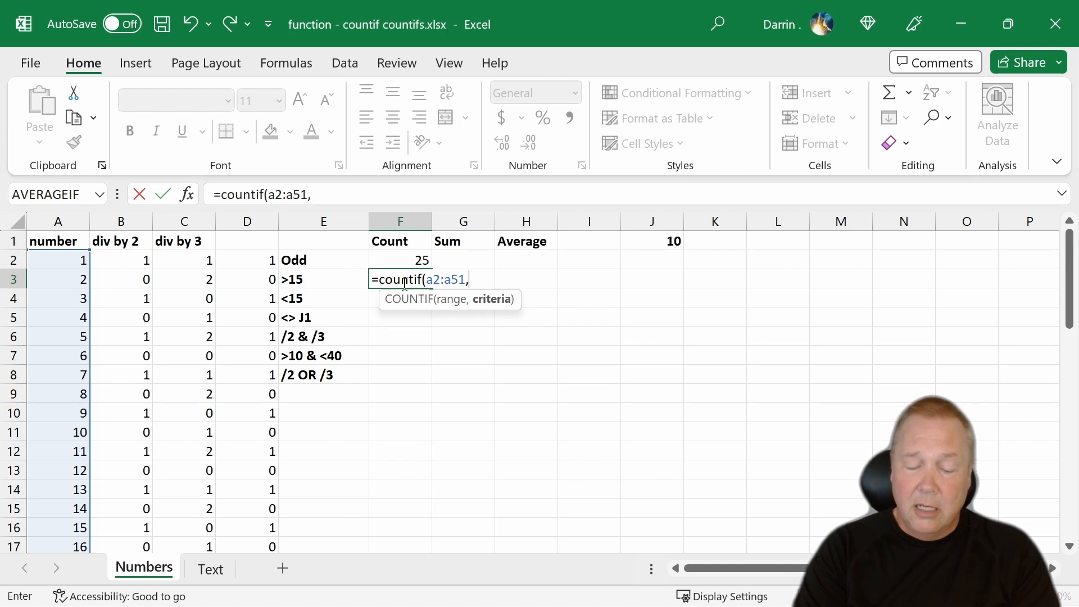
text(>)
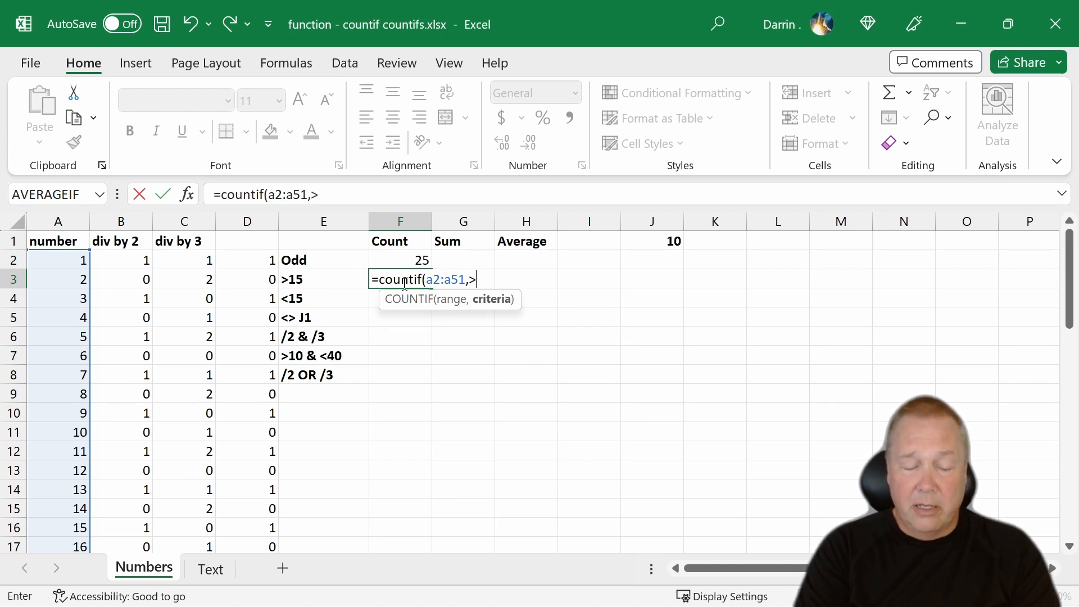
text(15))
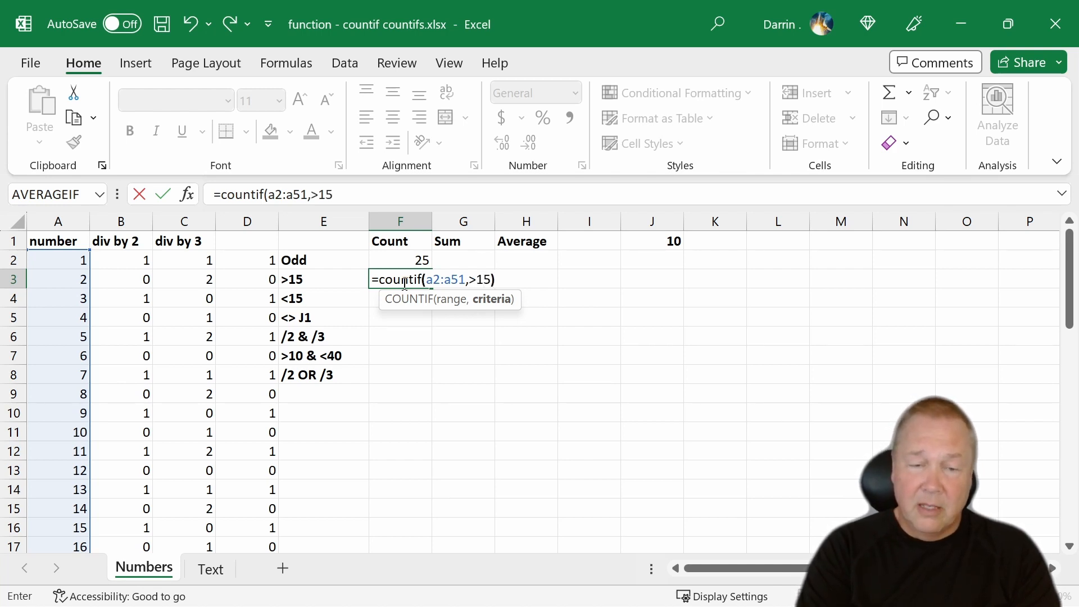
key(Return)
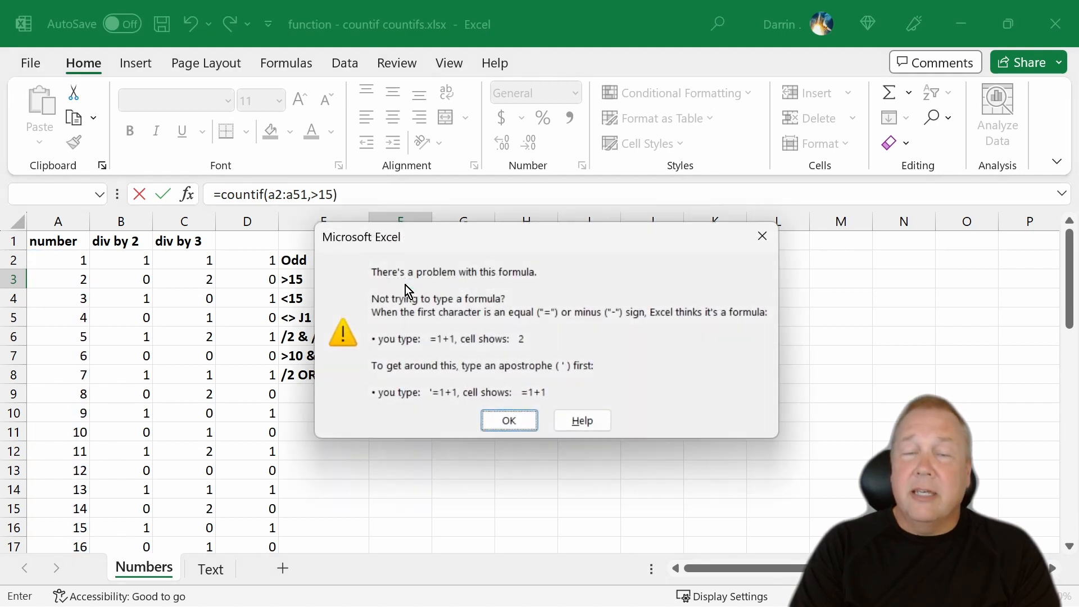
click(764, 238)
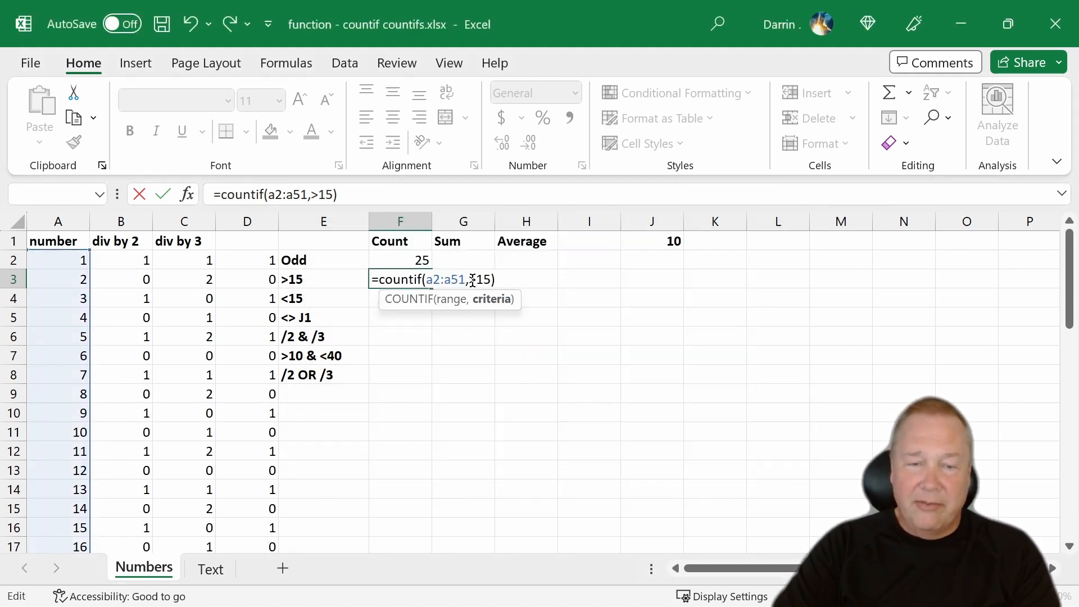
- Enclose the criterion in quotation marks so that F3 holds =COUNTIF(A2:A51,">15"), and review the quoted criterion
click(471, 280)
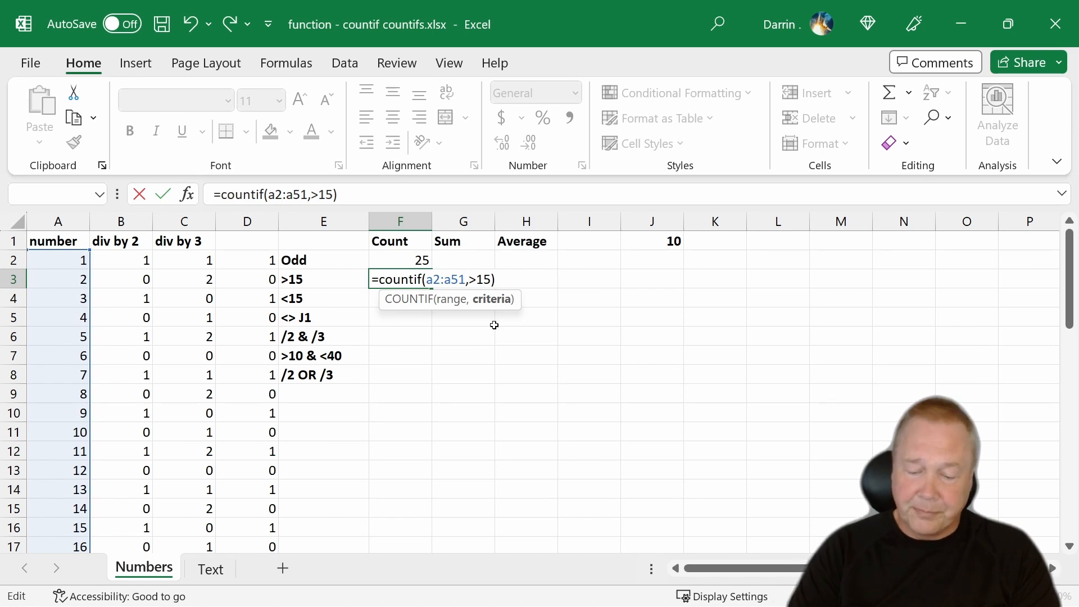
text(")
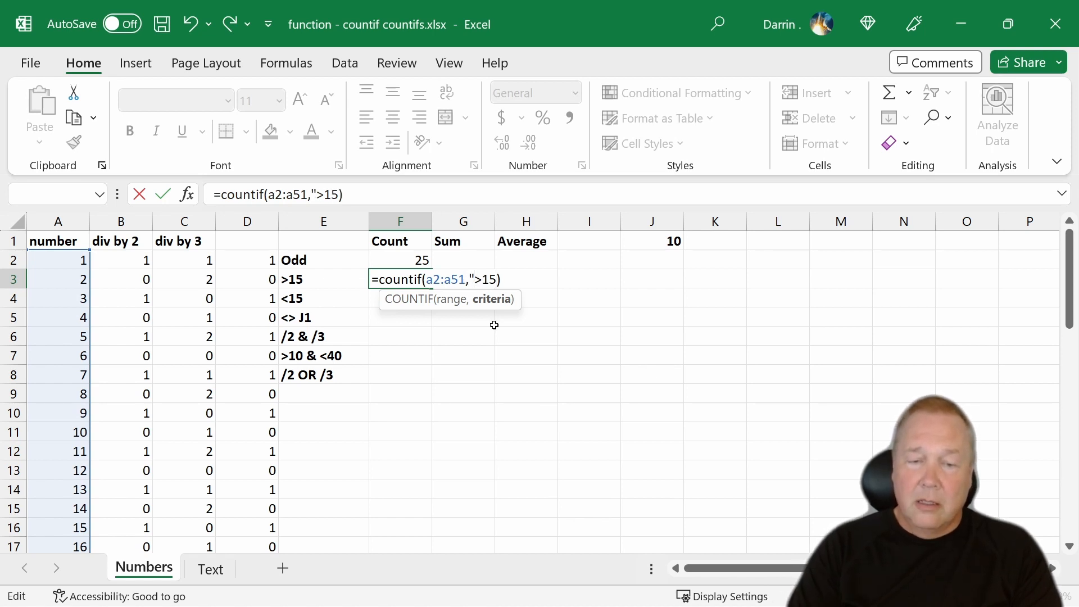
text(")
key(Return)
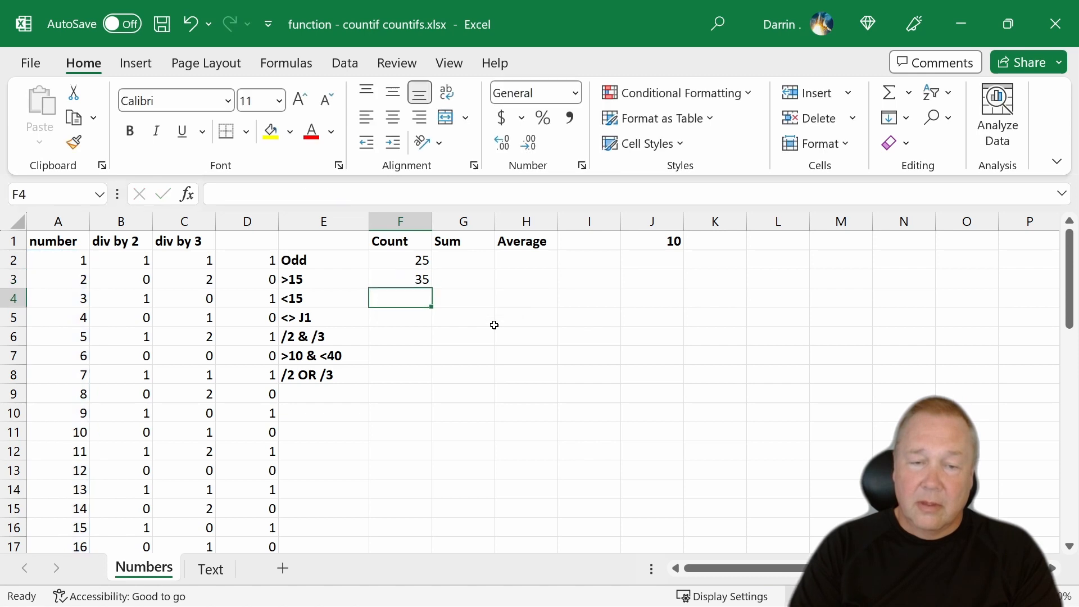
key(Up)
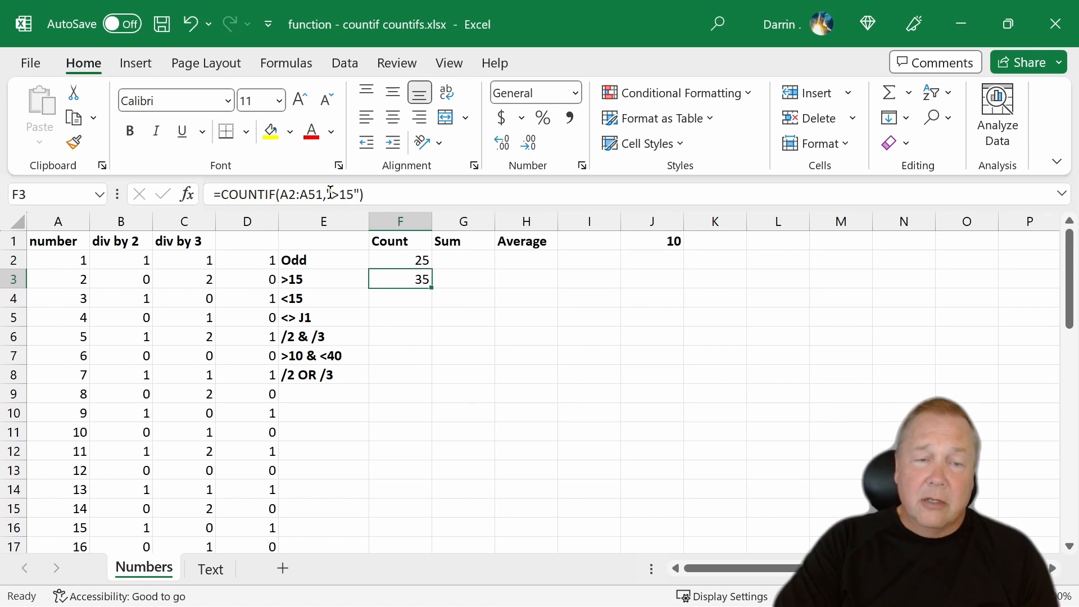
drag(330, 194, 353, 195)
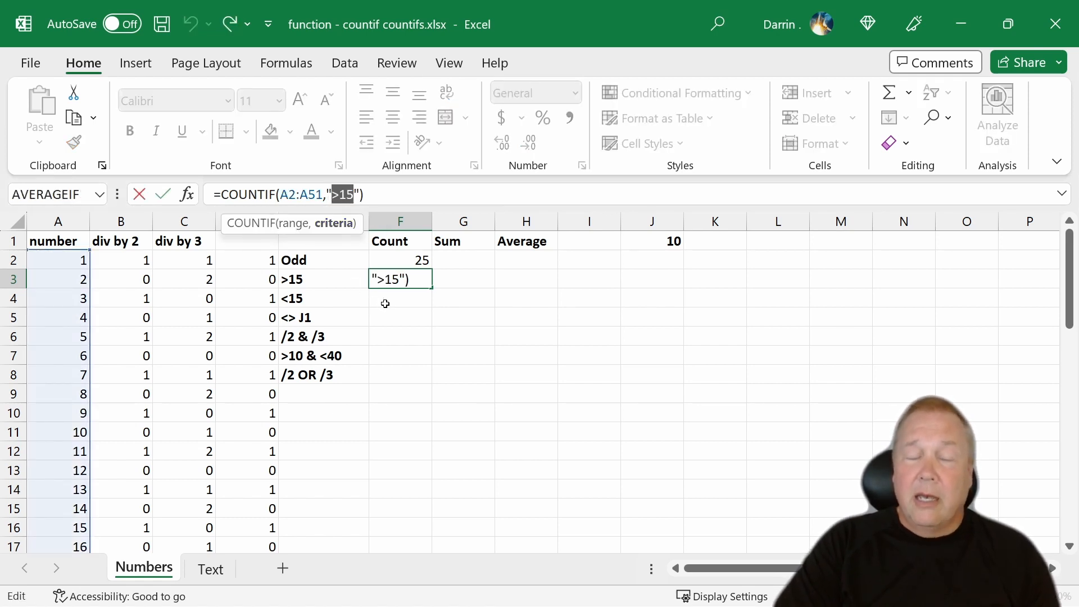
key(ctrl+Return)
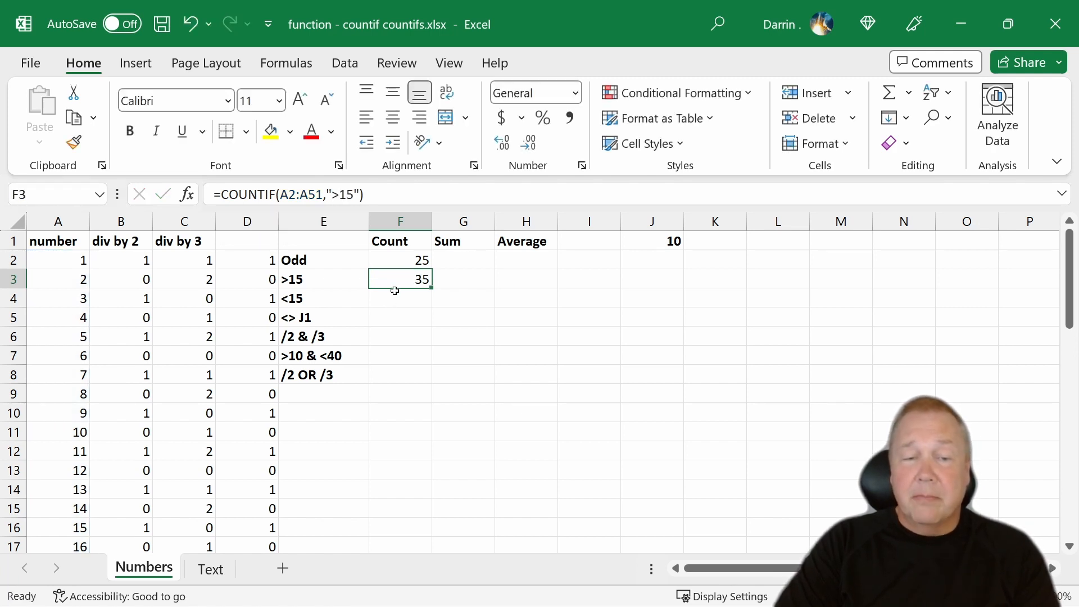
- Count the numbers less than 15 by entering =COUNTIF(A2:A51,"<"&15) in cell F4
click(401, 303)
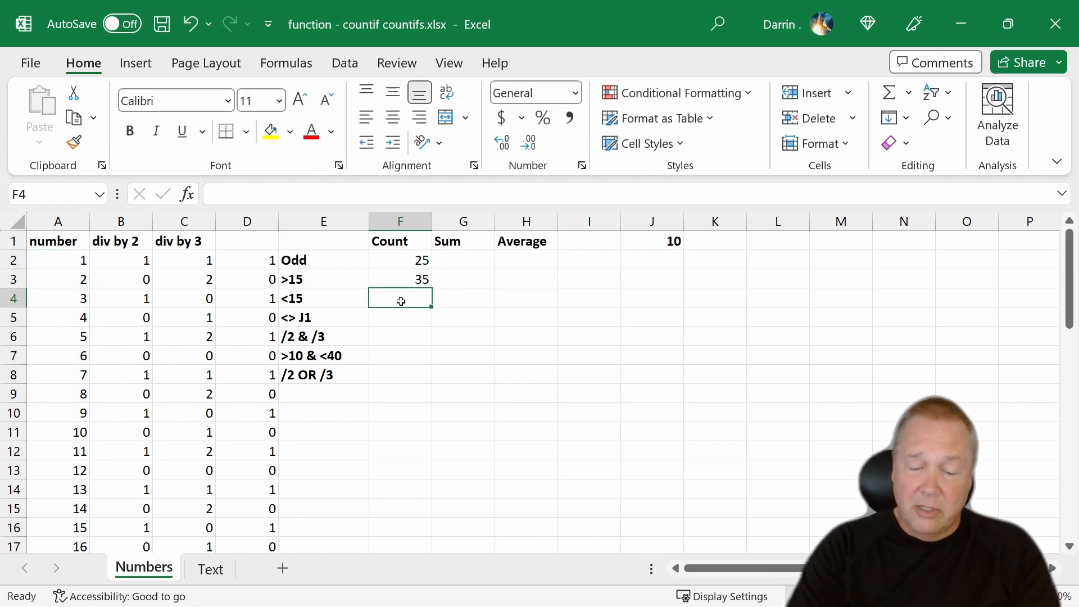
text(=cou)
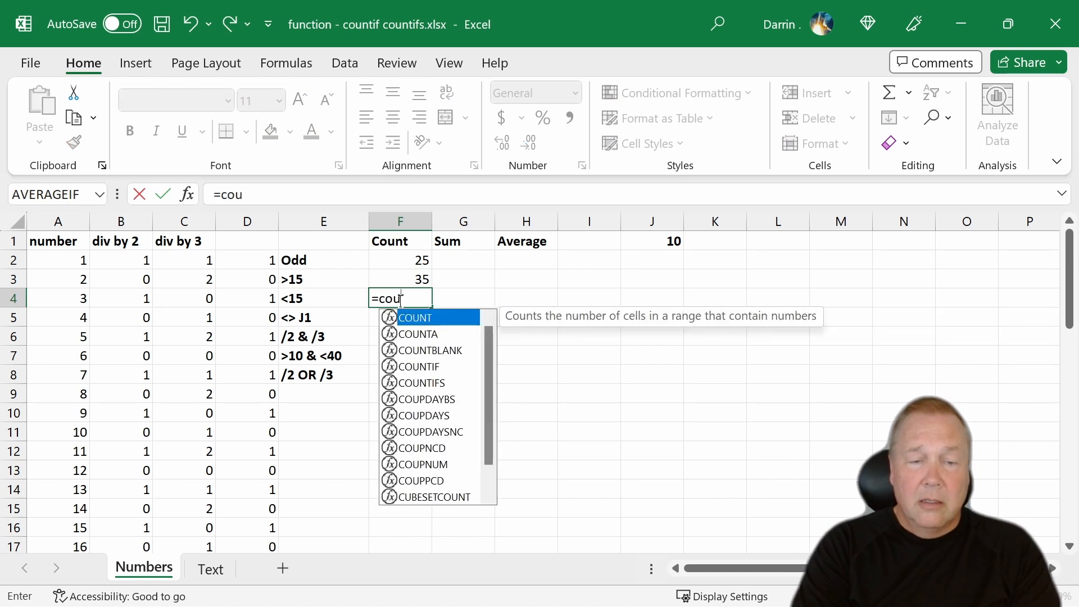
text(ntif()
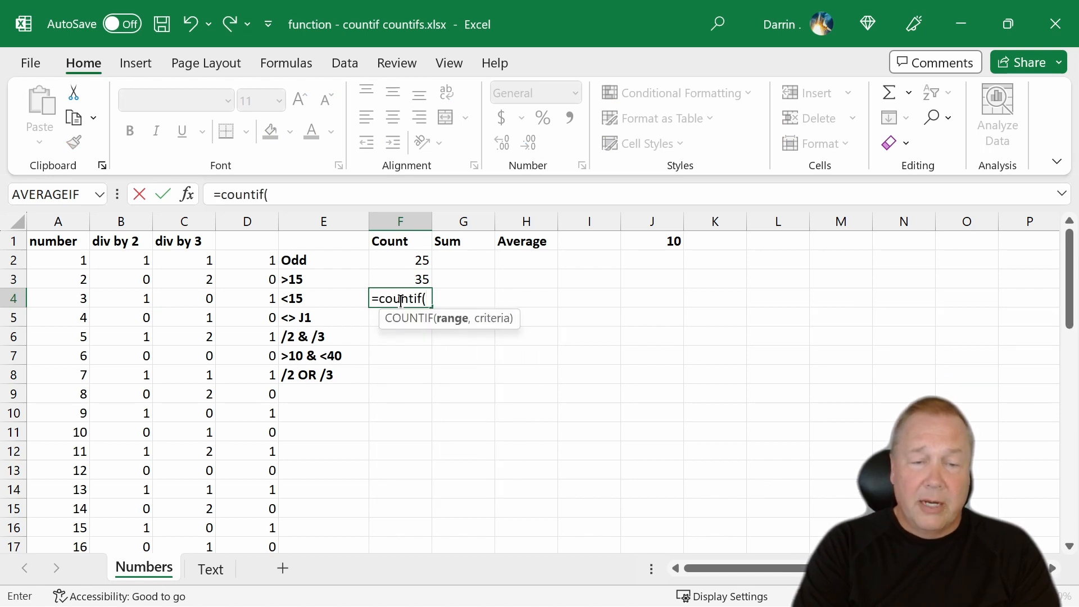
text(a2:a)
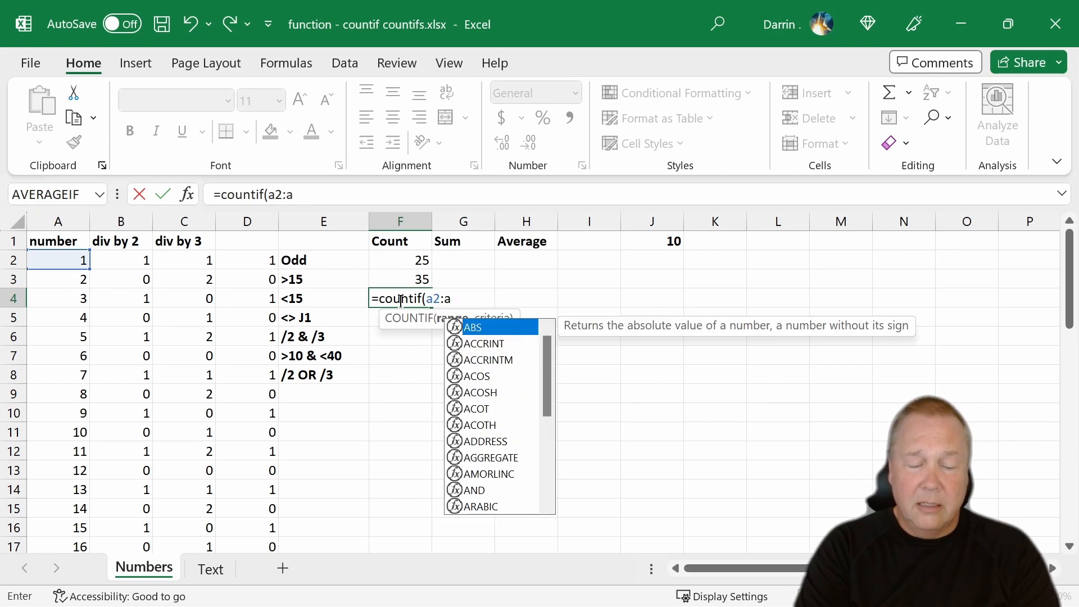
text(15)
key(BackSpace)
key(BackSpace)
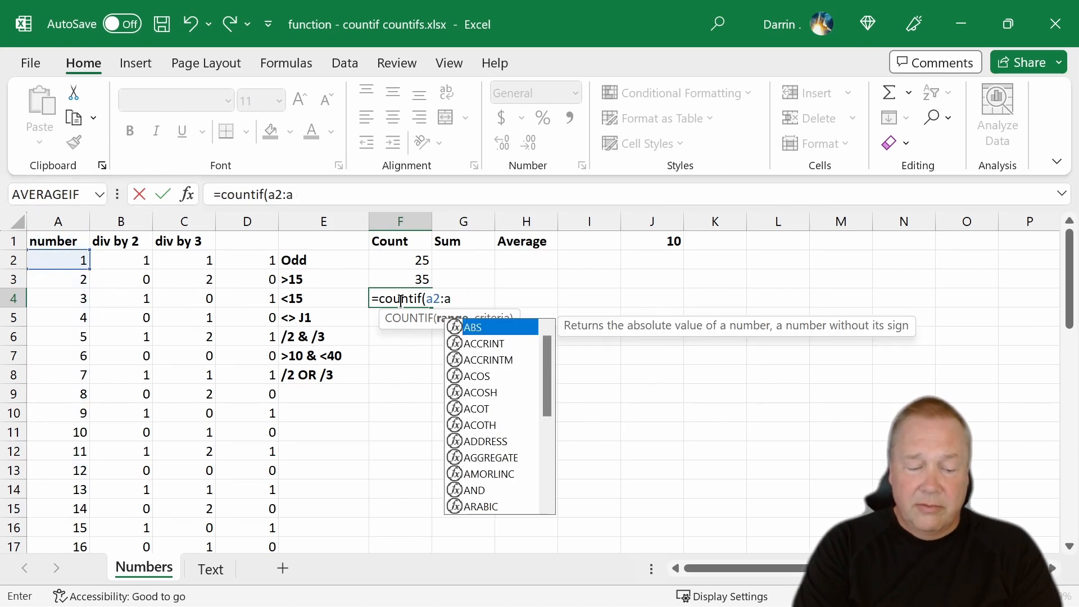
text(51,)
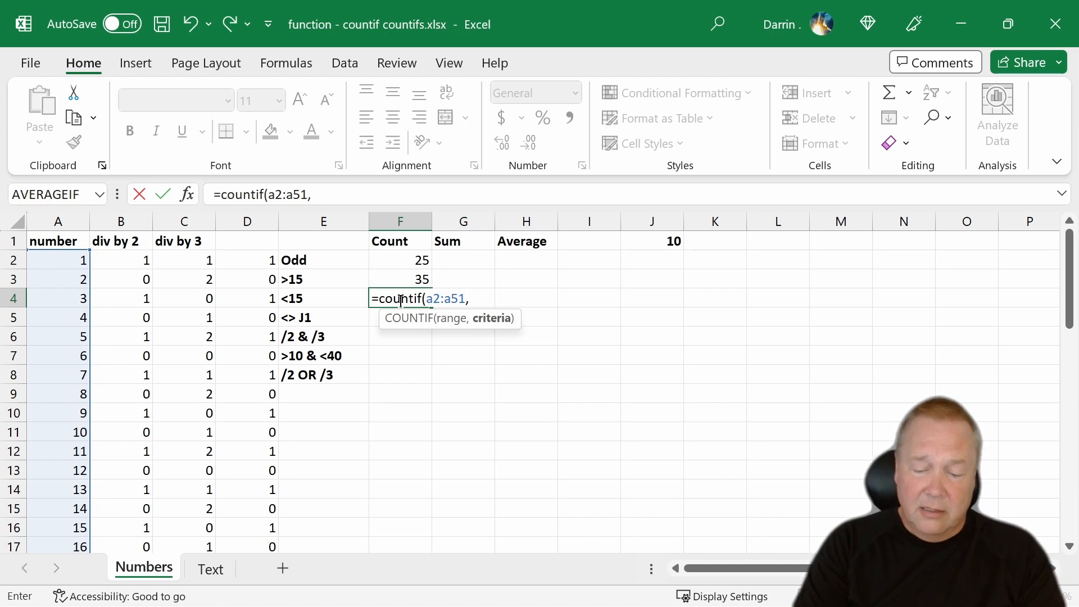
text(")
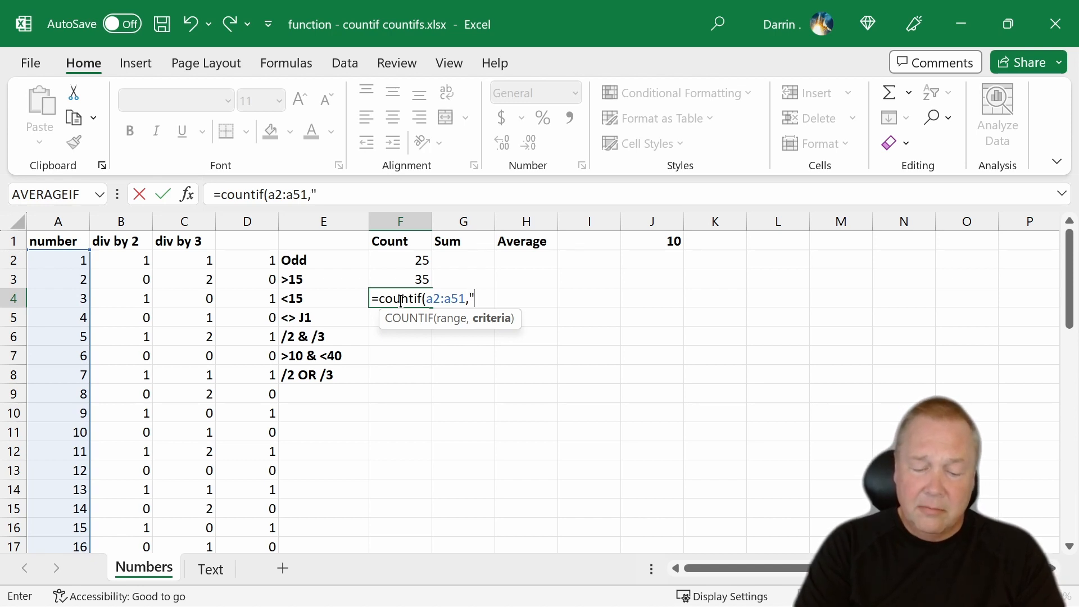
text(<)
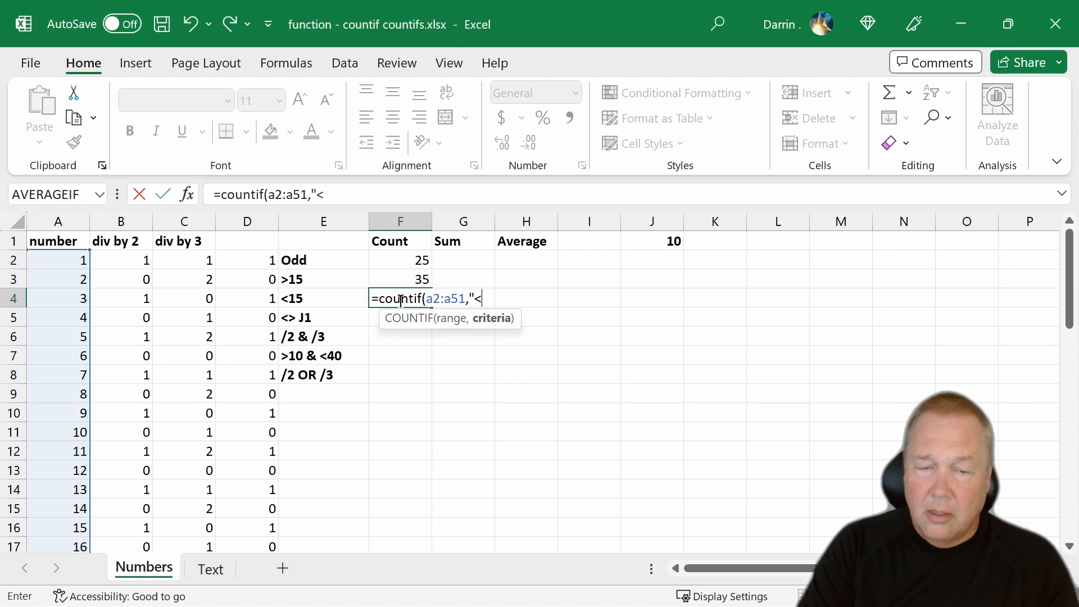
text(")
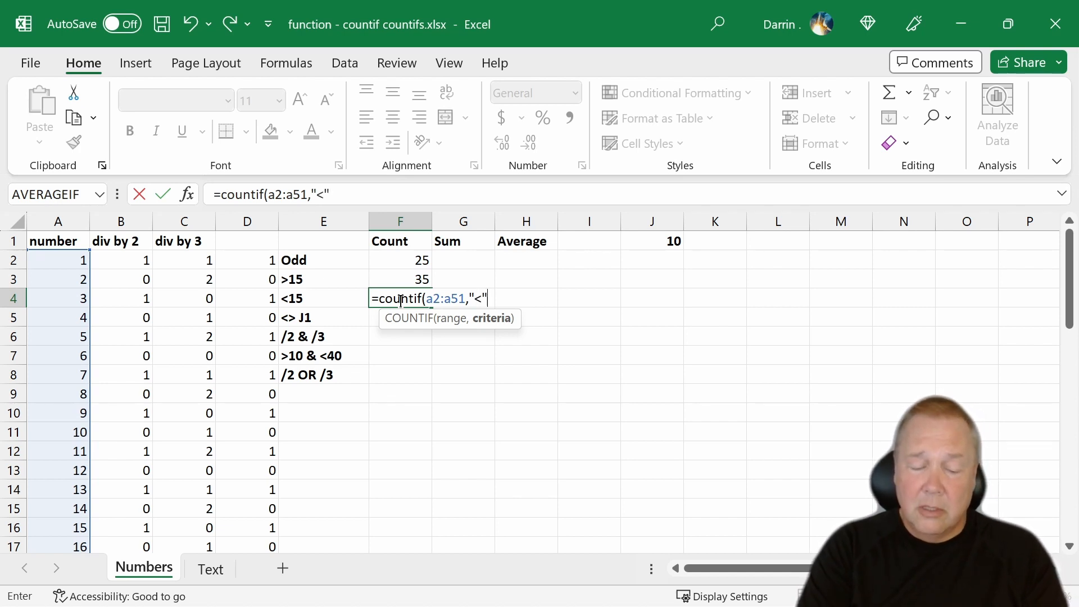
text(&)
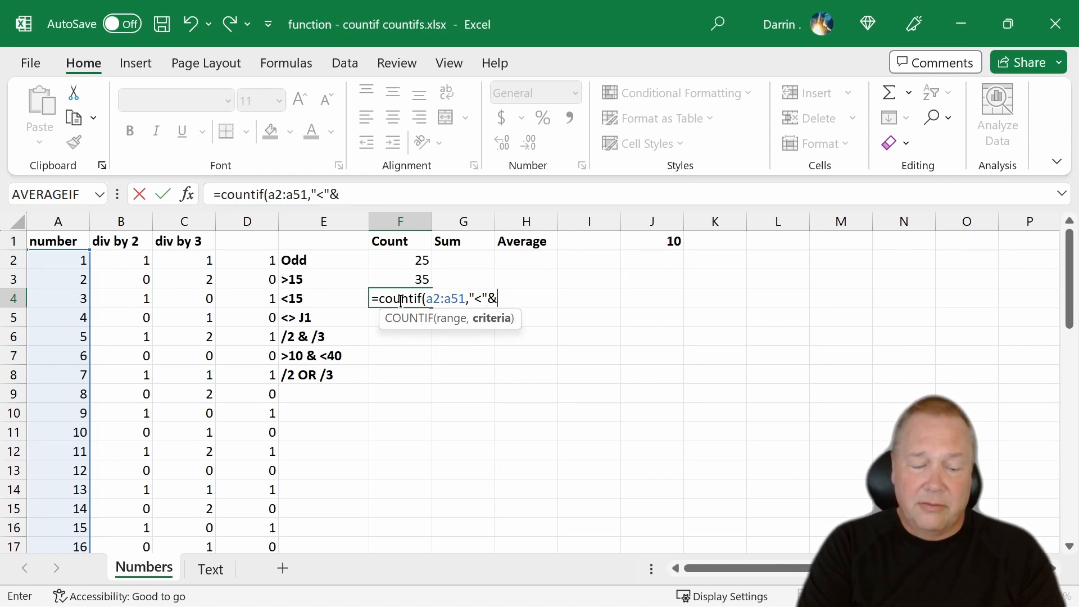
text(15)
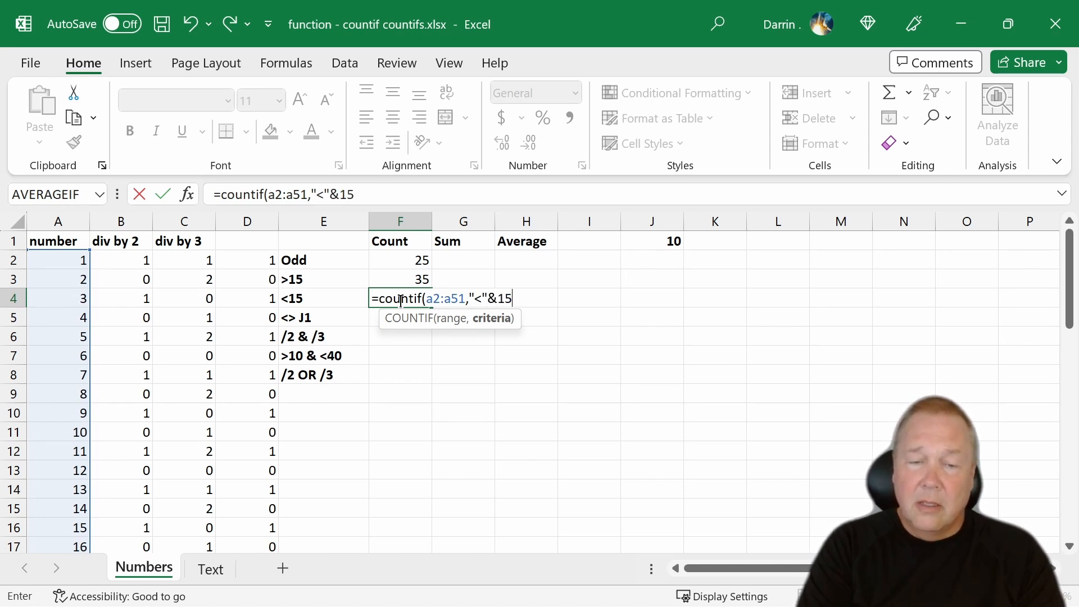
text())
key(Return)
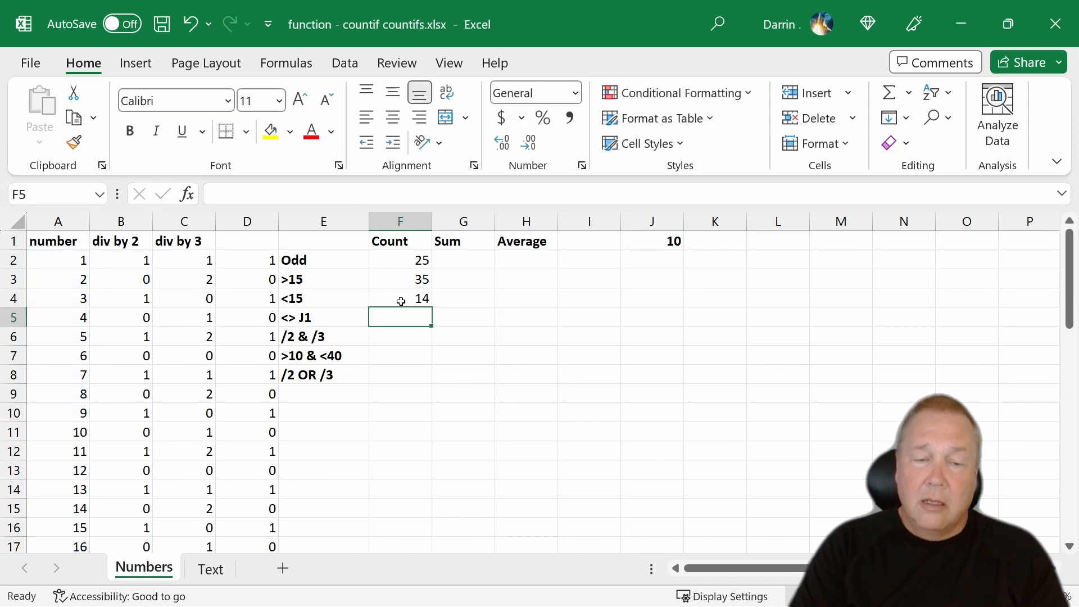
- Examine how the criterion in F4's formula joins the quoted operator and the number, leaving the formula as it is
click(400, 302)
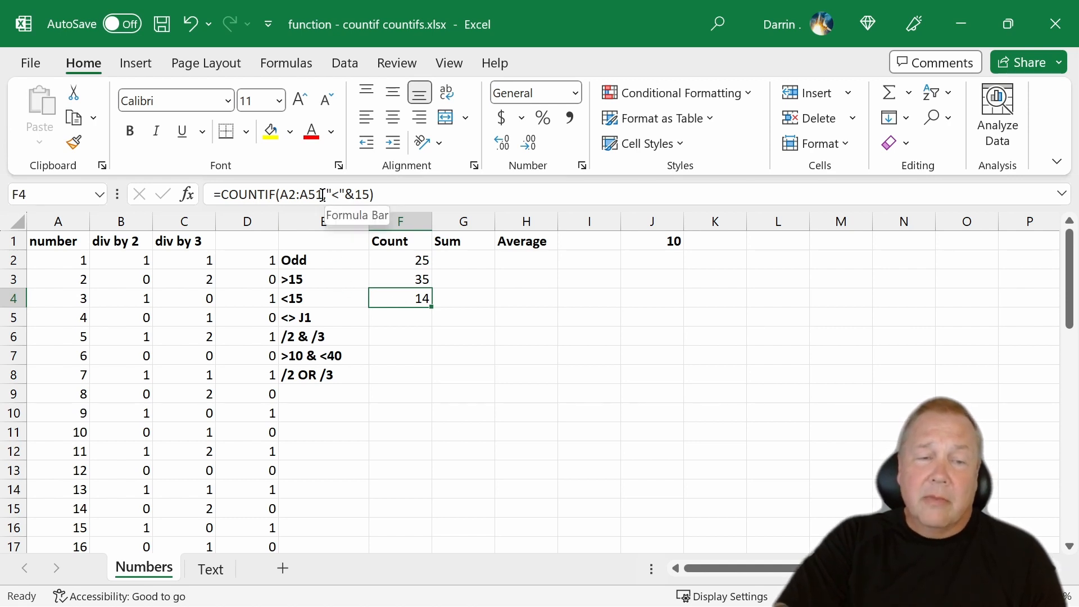
drag(329, 194, 420, 195)
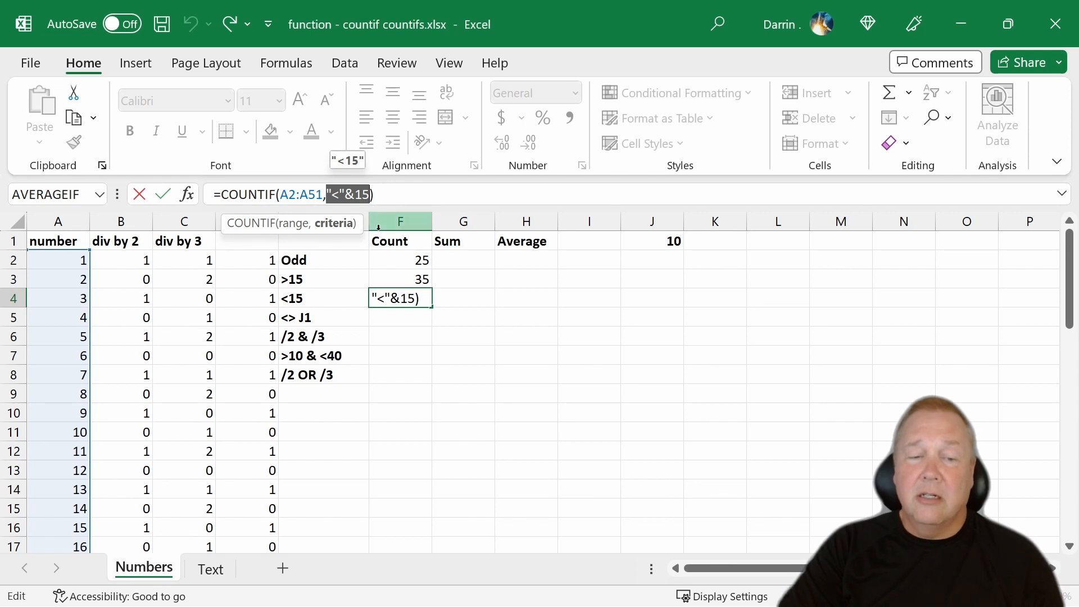
click(401, 317)
key(Escape)
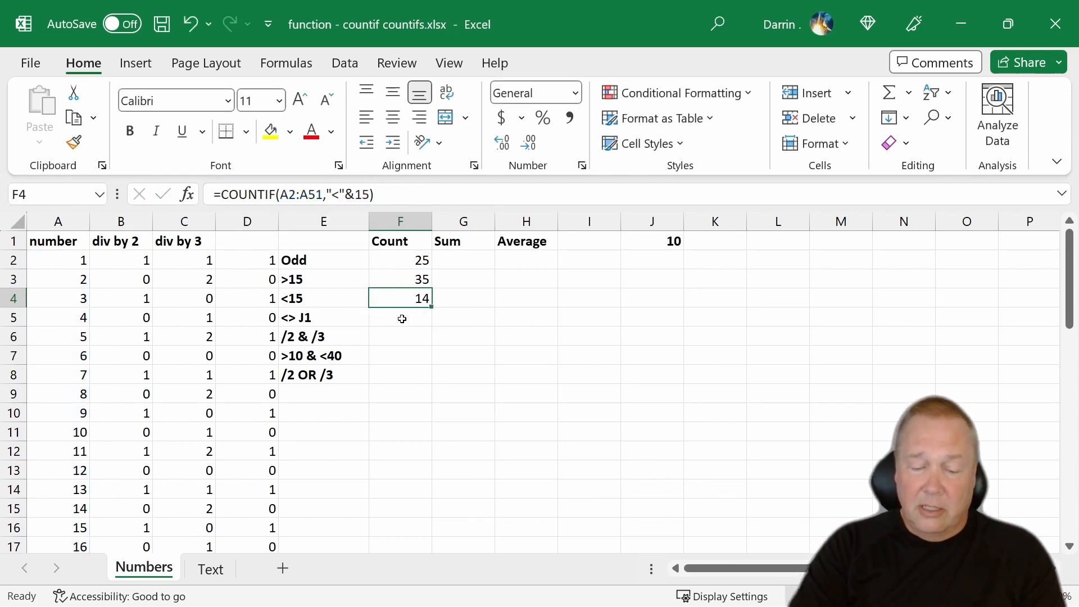
text(=)
key(Escape)
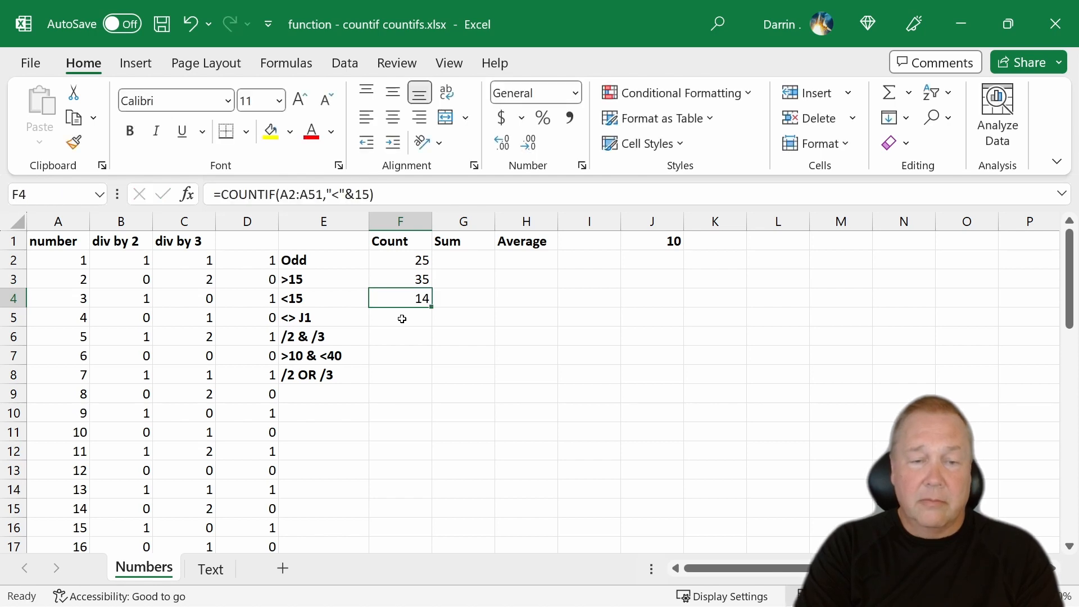
- Try to count the numbers not equal to J1 by entering =COUNTIF(A2:A51,"<>J1") in cell F5
click(403, 319)
text(=)
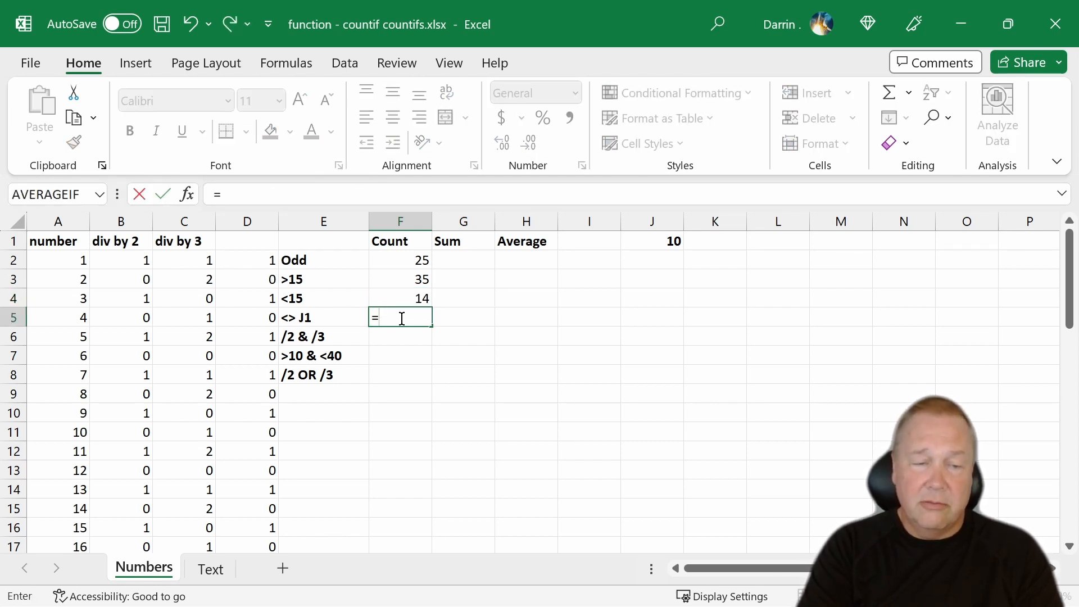
text(countif()
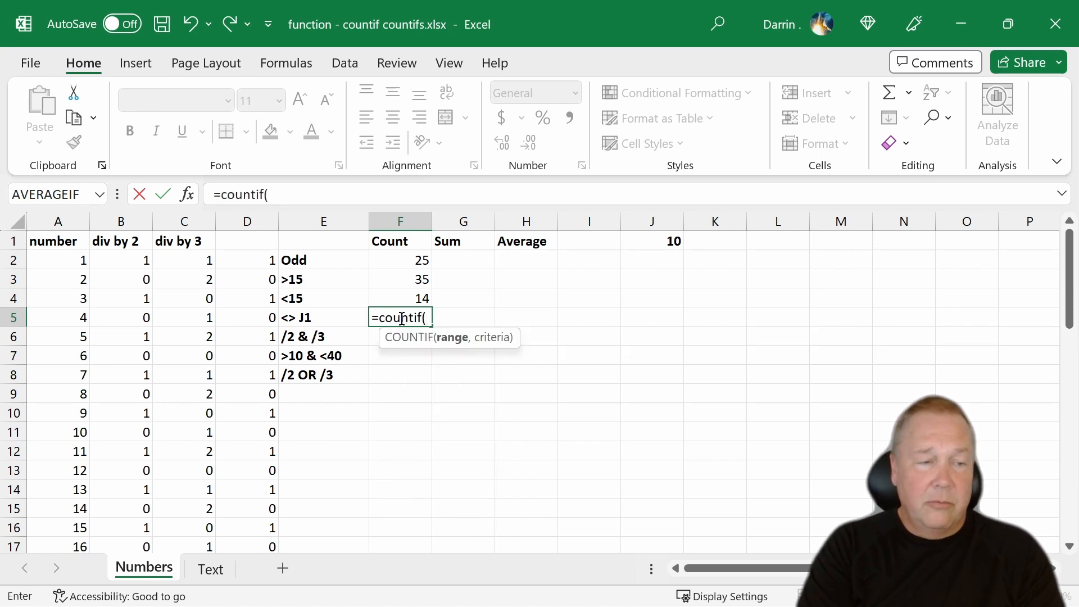
text(a2:a)
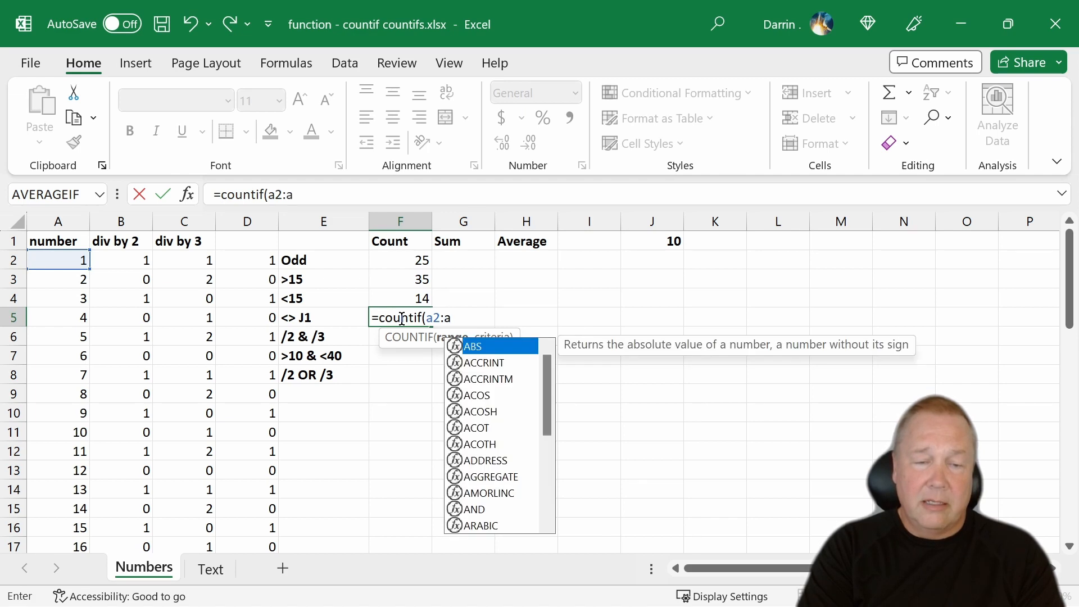
text(51)
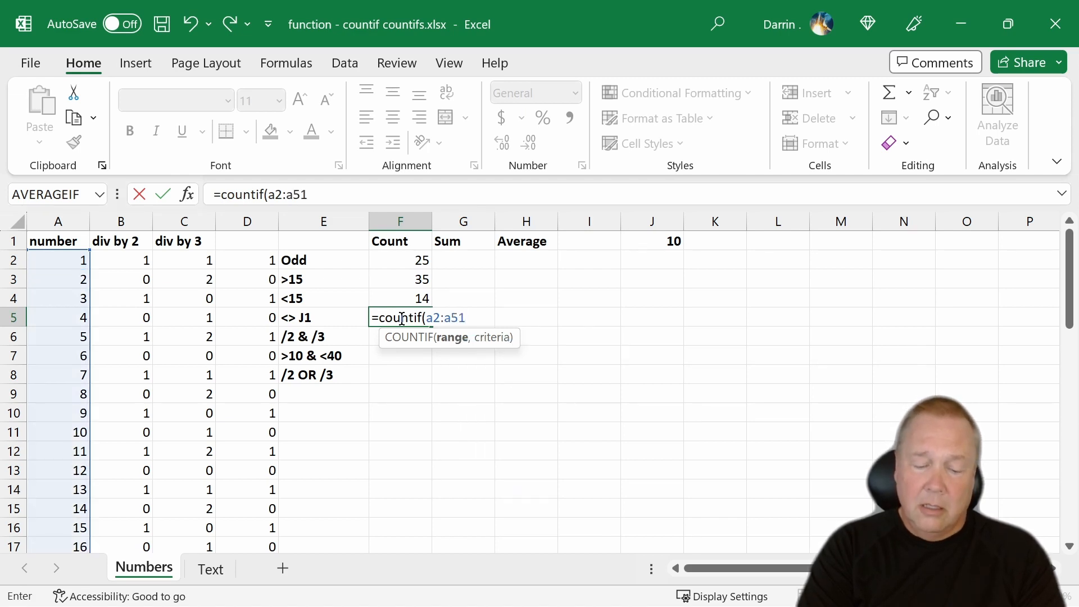
text(,)
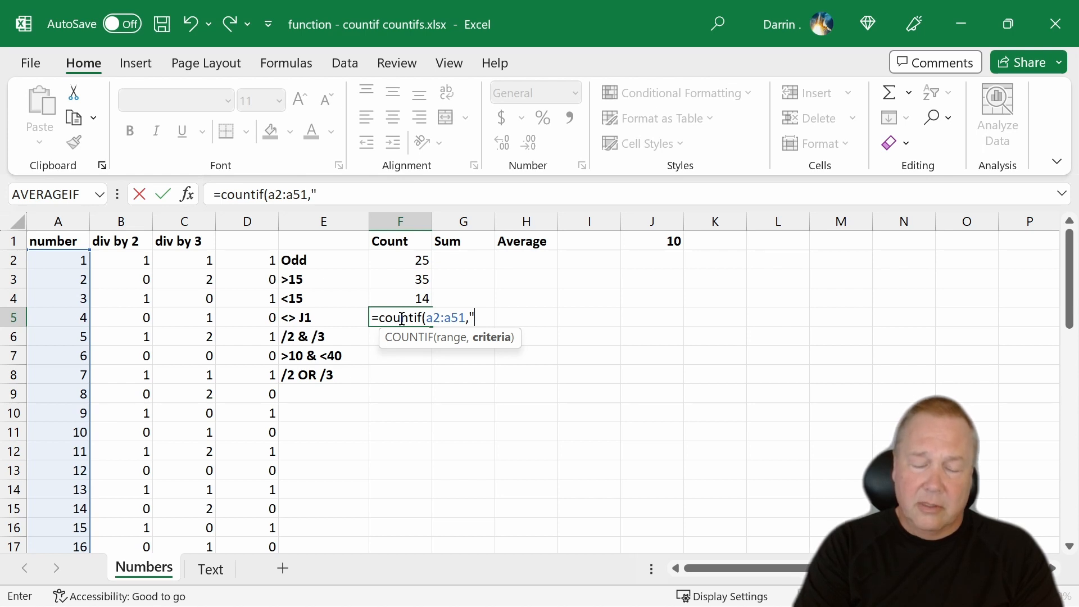
text(<>)
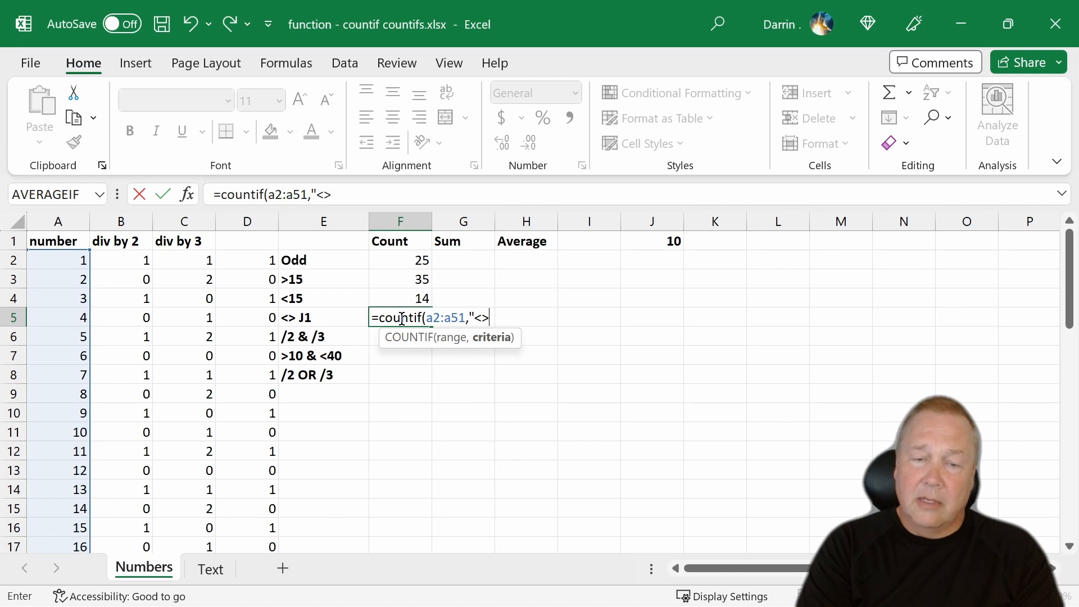
text(J1)
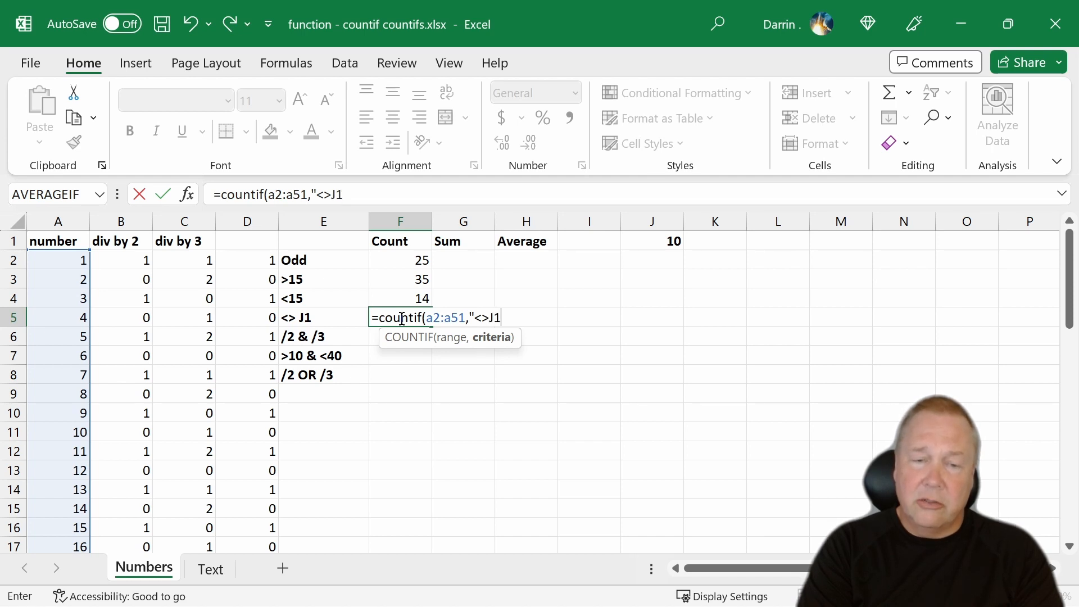
text(")
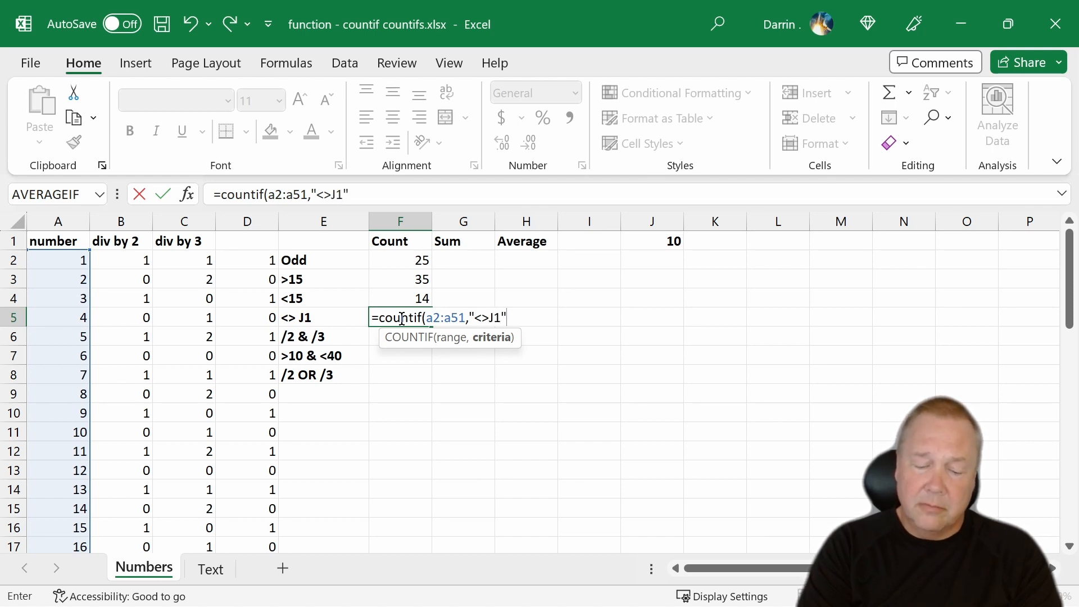
text())
key(Return)
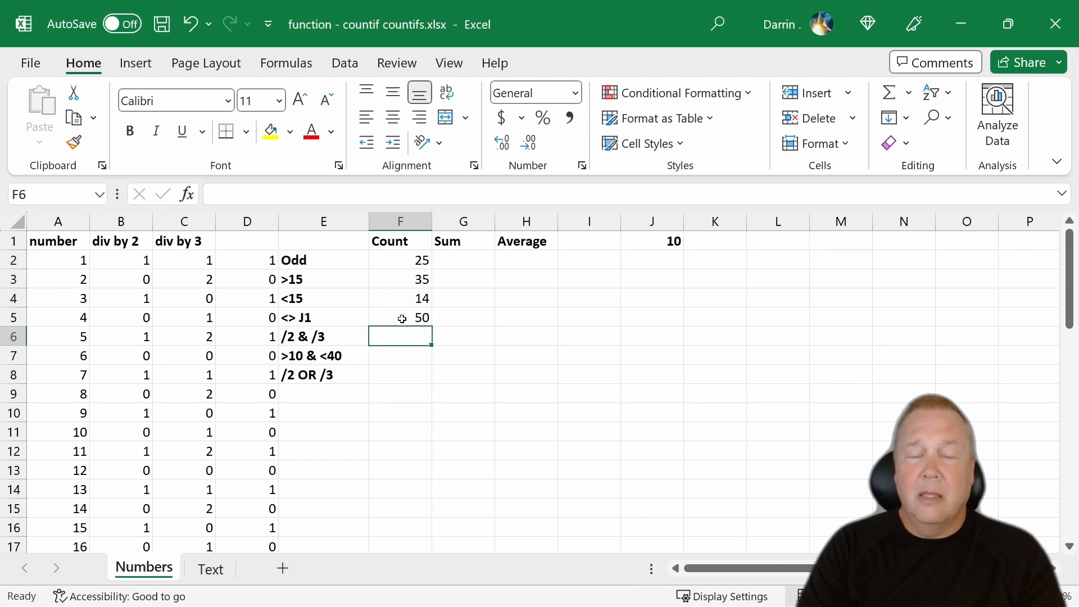
- Correct the criterion in F5 so it holds =COUNTIF(A2:A51,"<>"&J1), and review the formula and the referenced cell J1
click(402, 319)
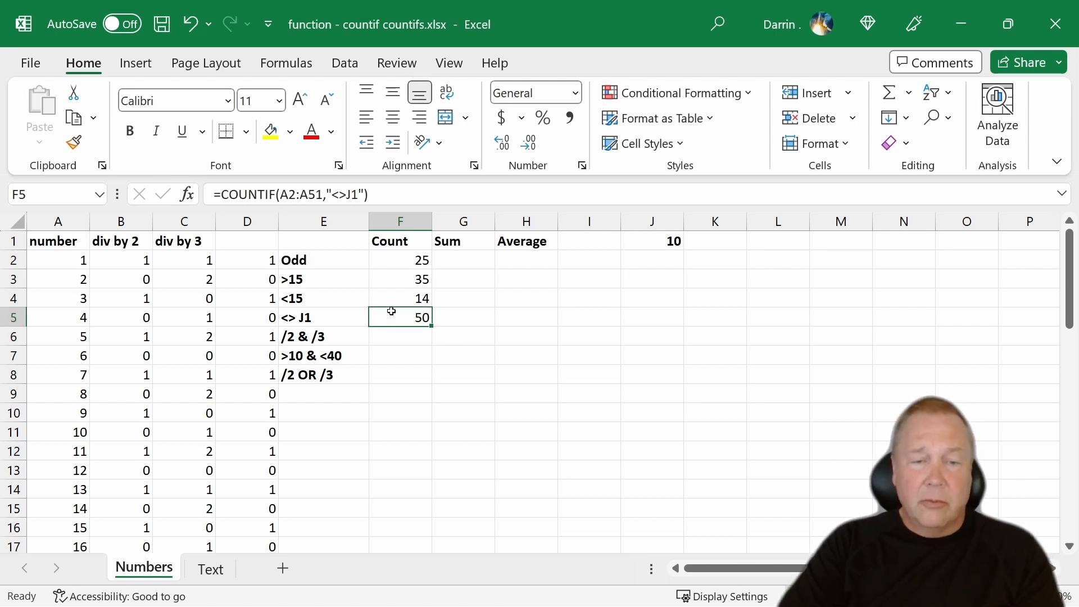
click(348, 191)
text(")
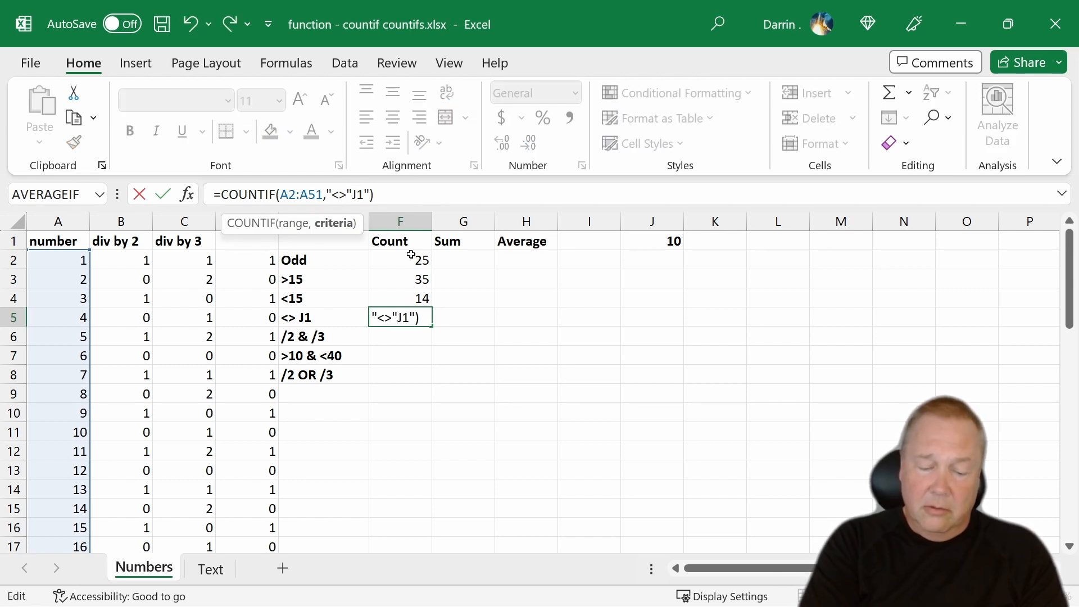
text(&)
key(Right)
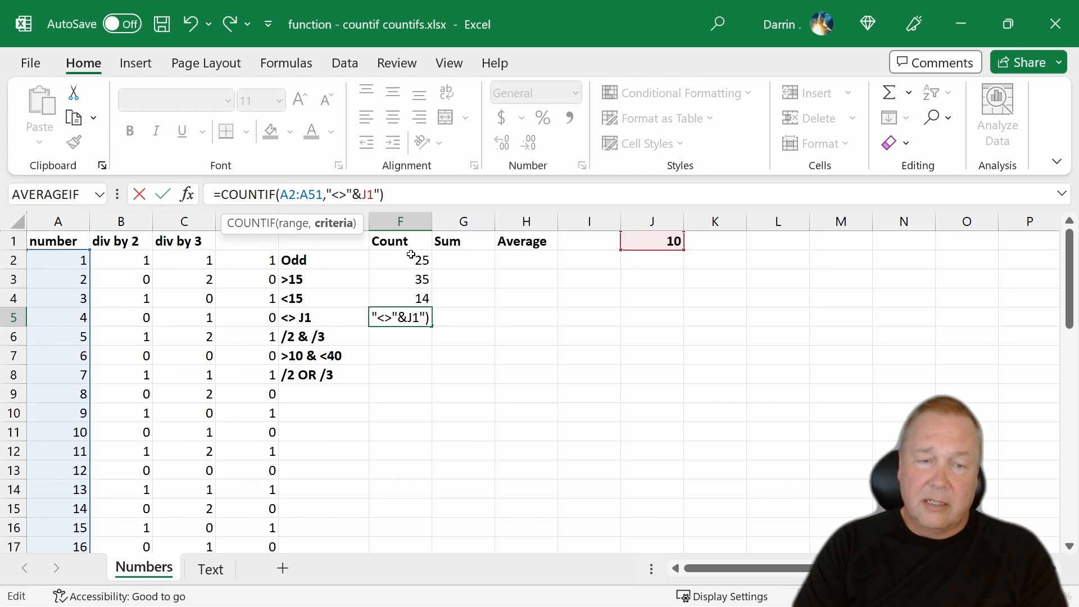
key(Delete)
key(Return)
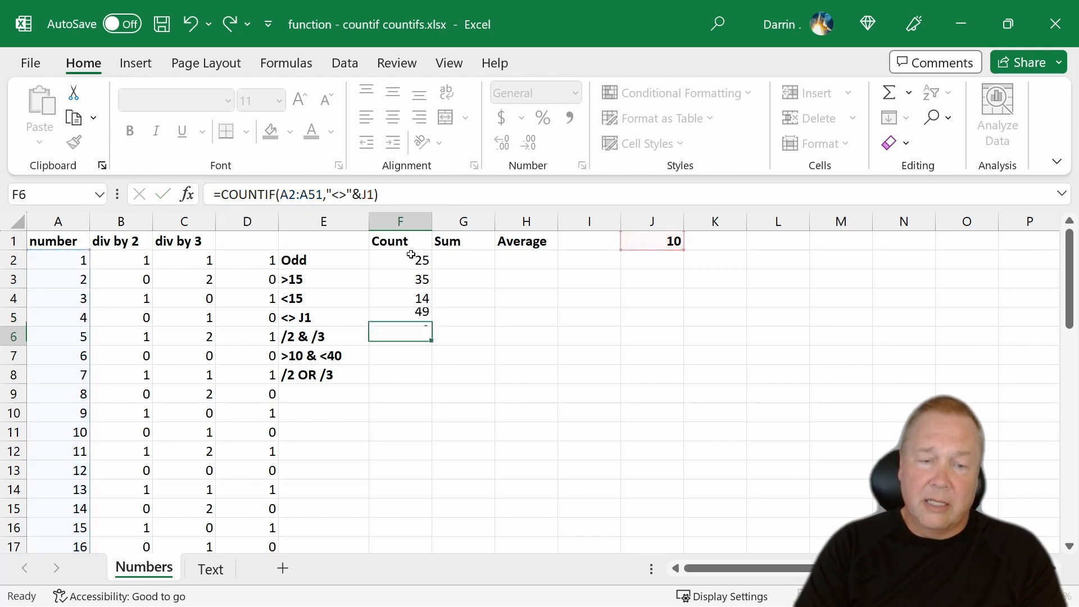
key(Up)
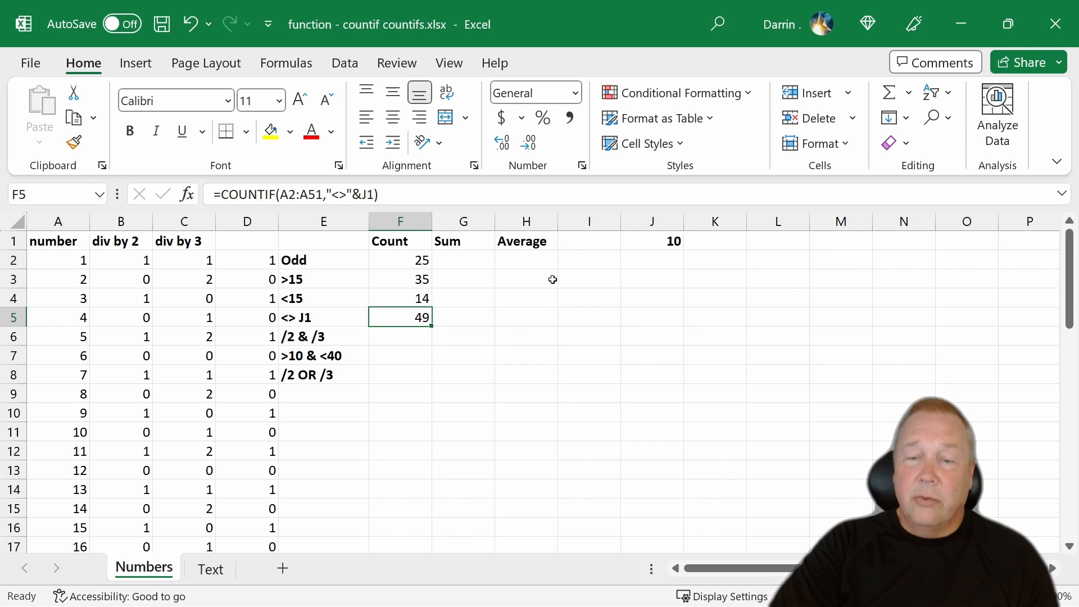
click(680, 239)
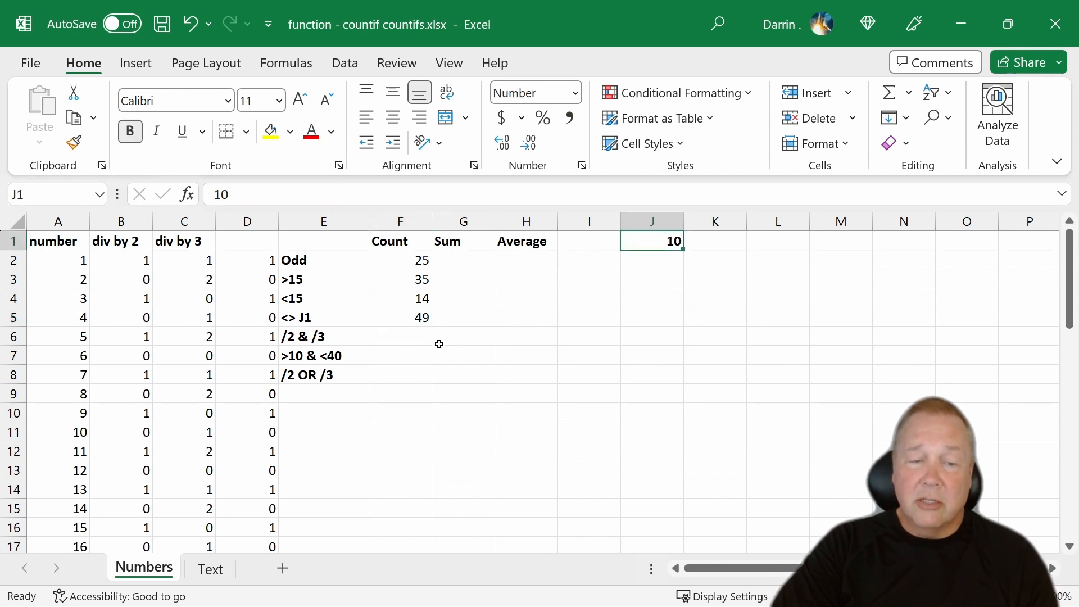
- Start a COUNTIFS formula in cell F6 with B2:B51 as the first criteria range and 0 as its criterion
click(417, 337)
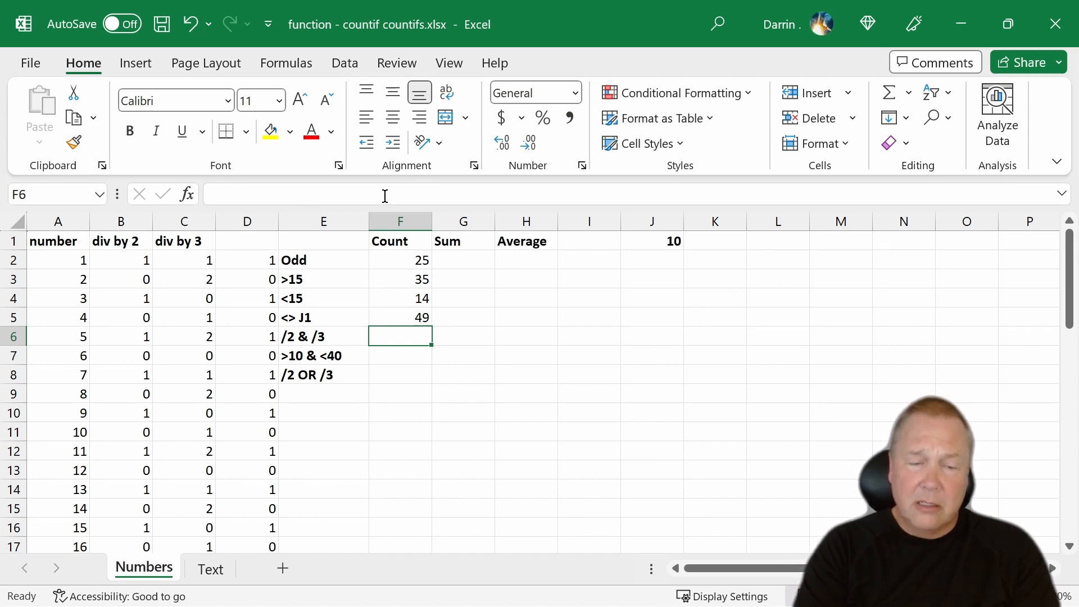
text(=)
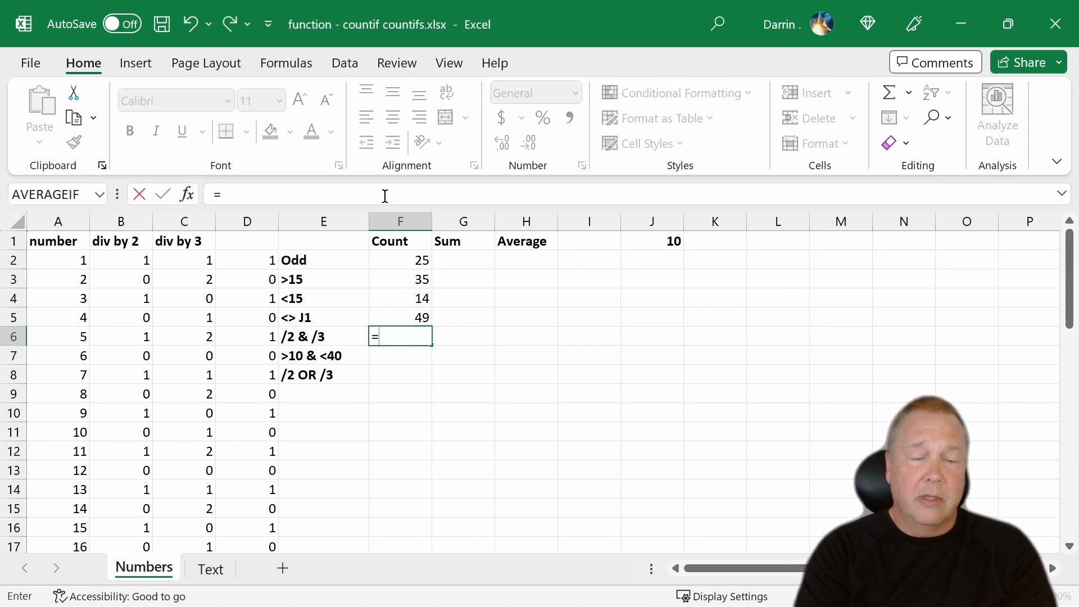
text(countifs)
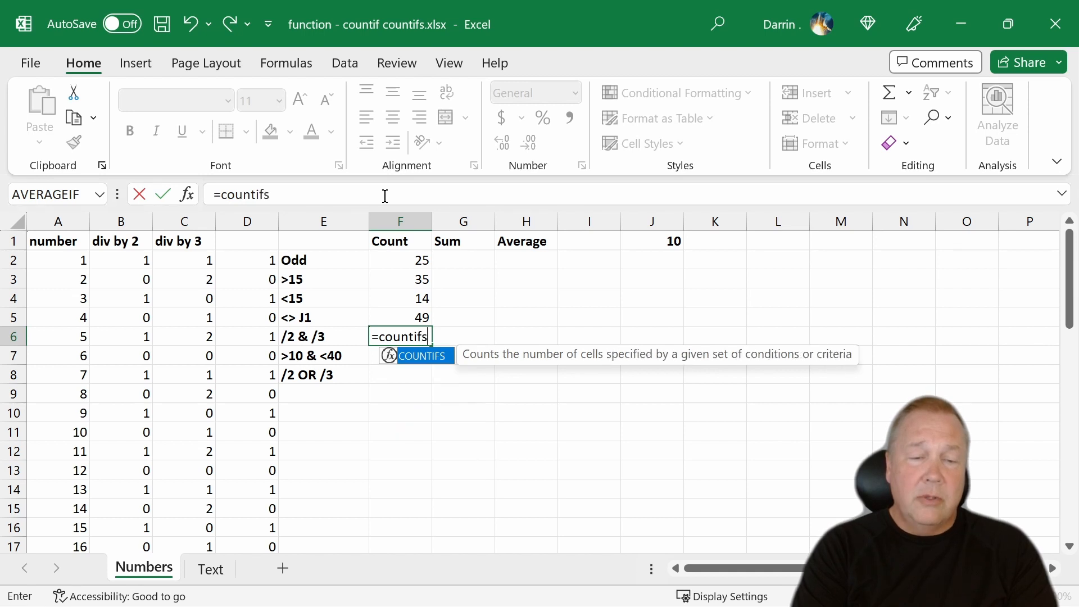
text(()
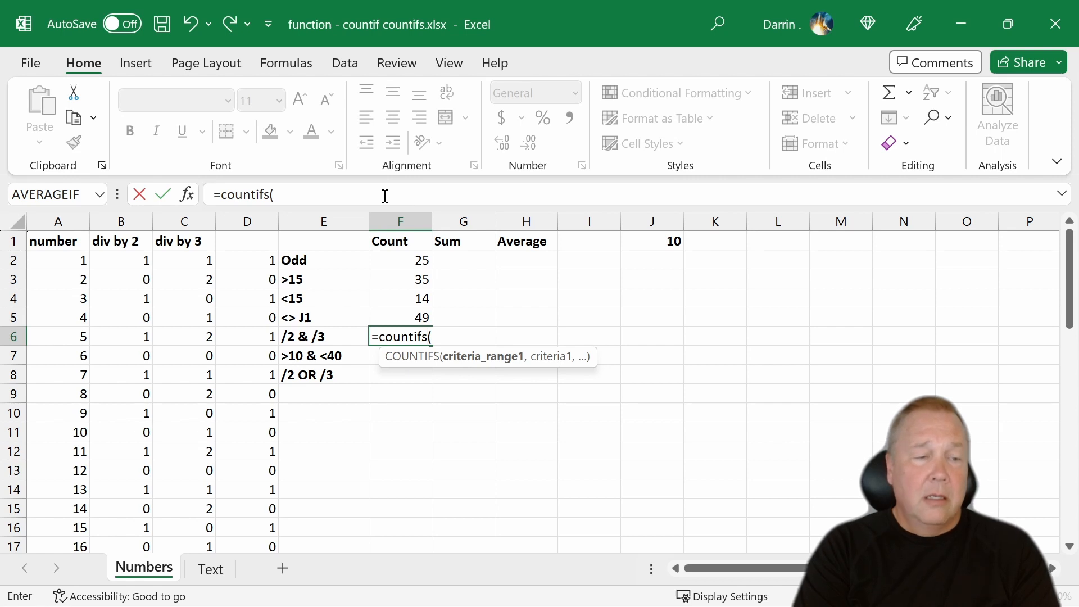
text(b2:)
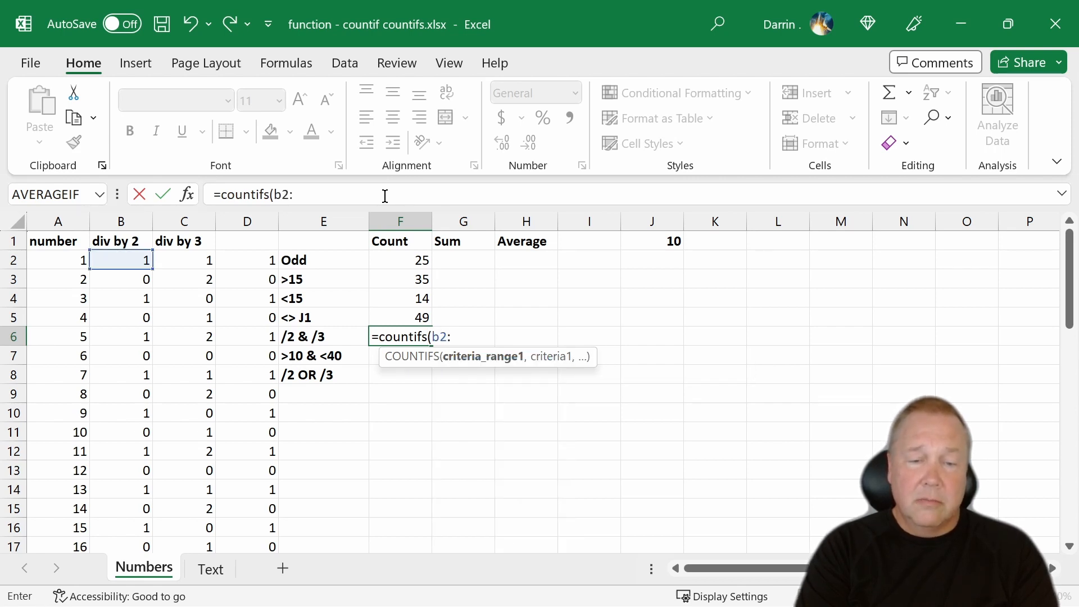
text(b51)
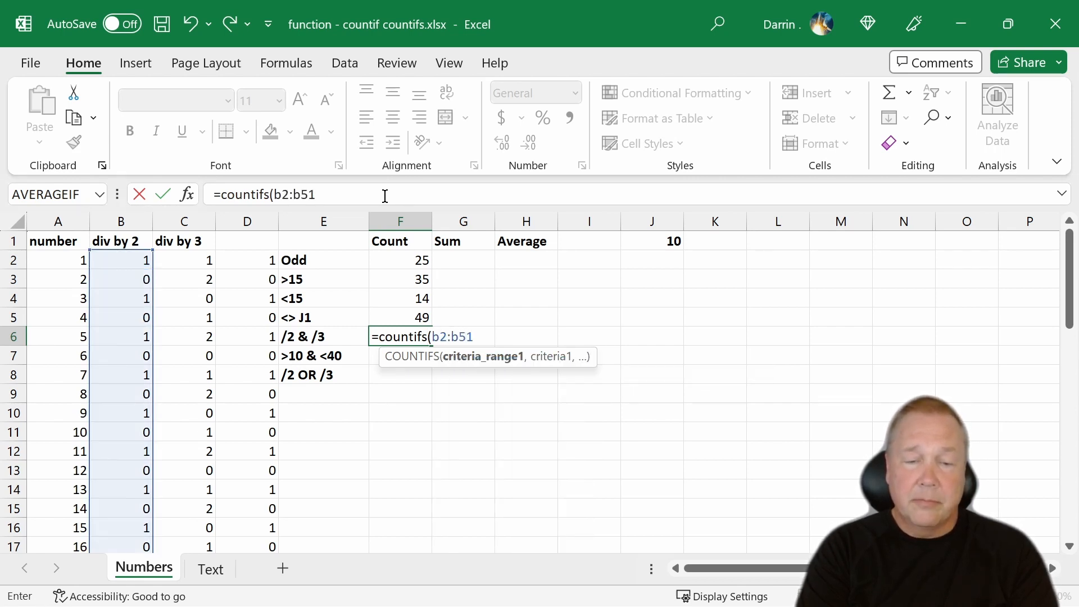
text(,)
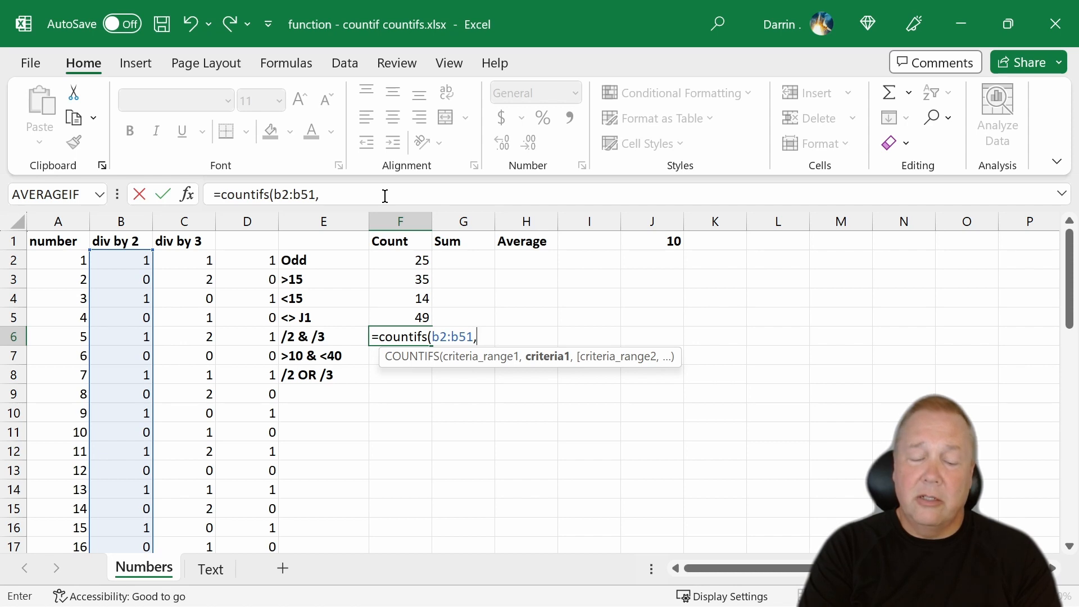
text(0,)
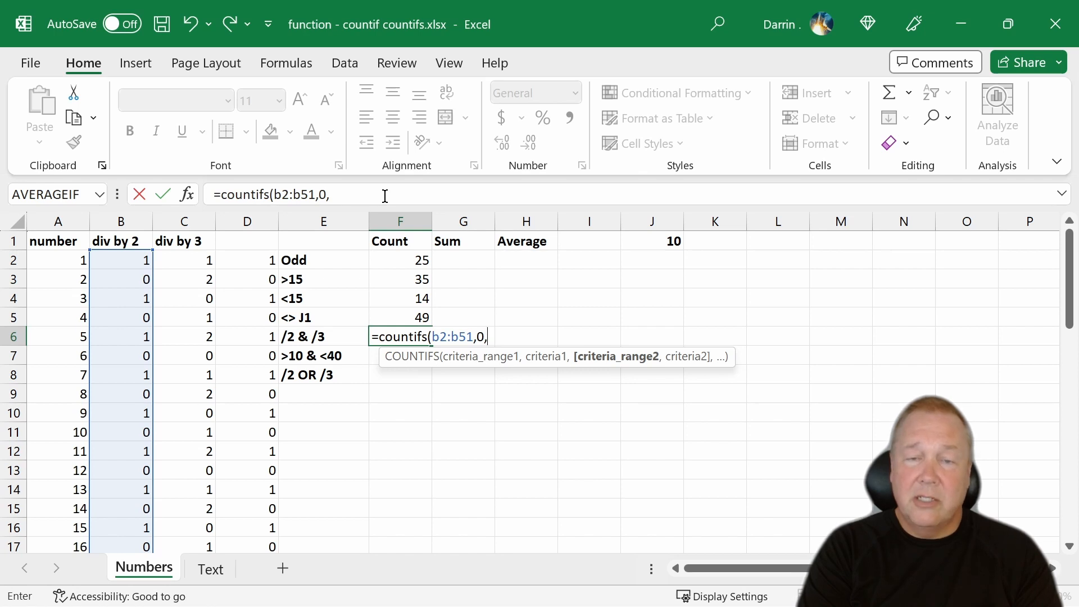
text(c2:c)
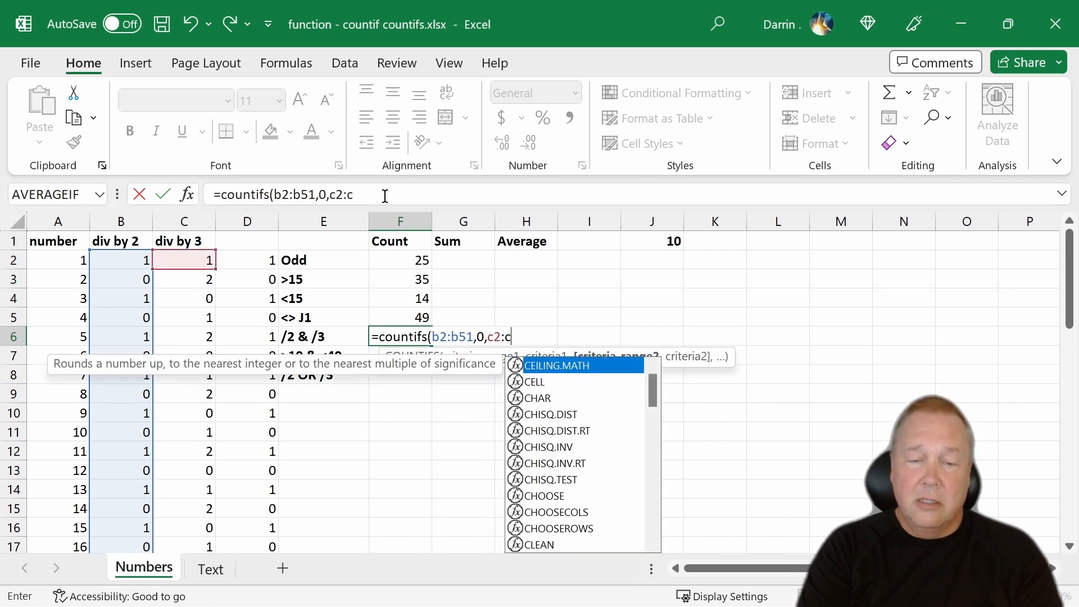
text(51,)
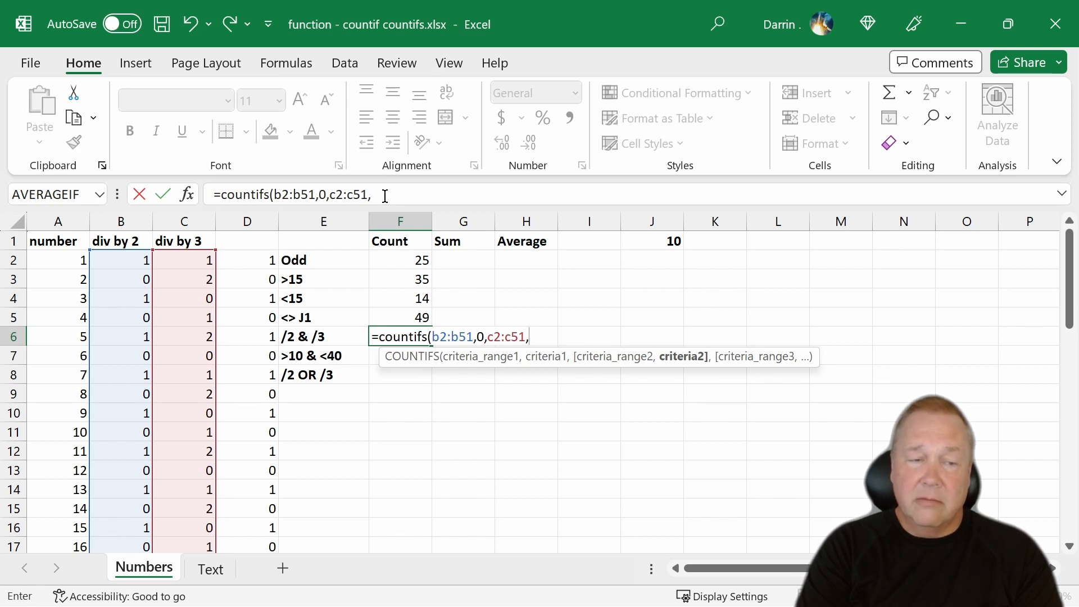
text(0)
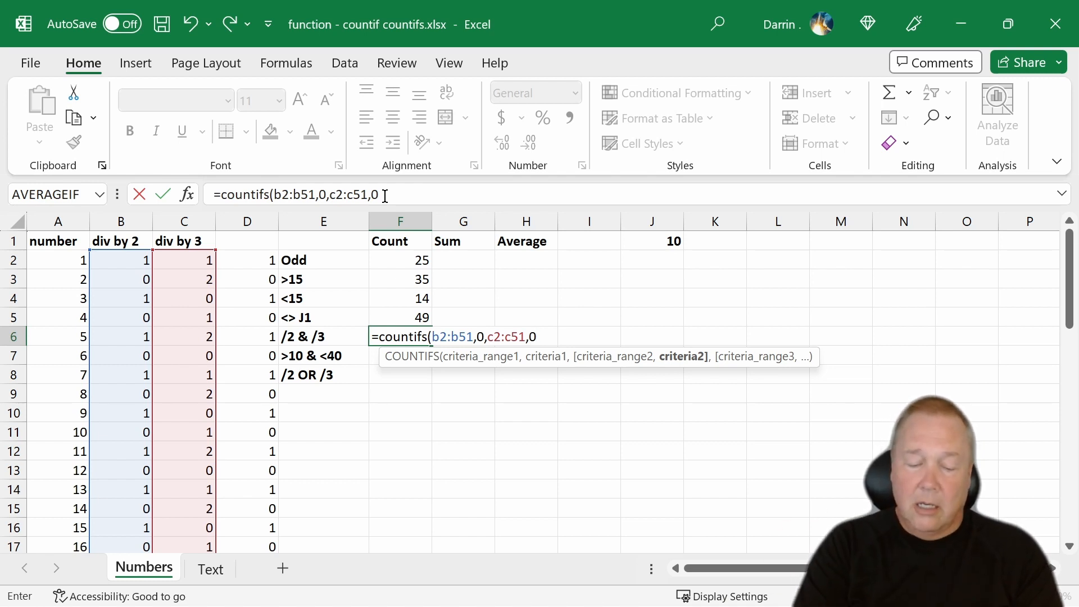
text())
- Add C2:C51 with criterion 0 as the second condition, completing F6 as =COUNTIFS(B2:B51,0,C2:C51,0)
key(Return)
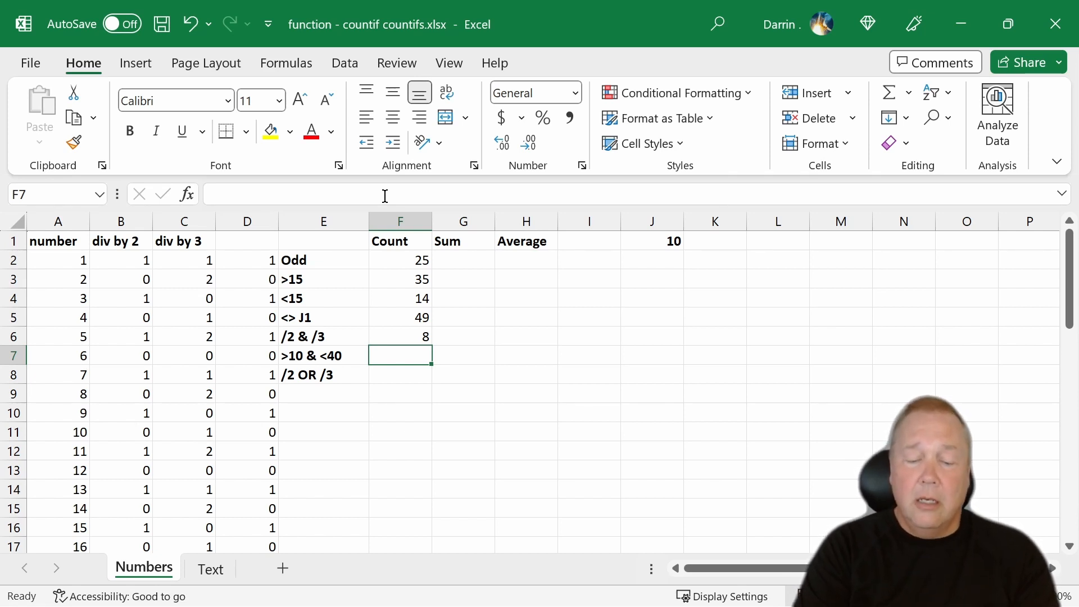
- Start a COUNTIFS formula in cell F7 with A2:A50 as the first criteria range and ">10" as its criterion
text(=if)
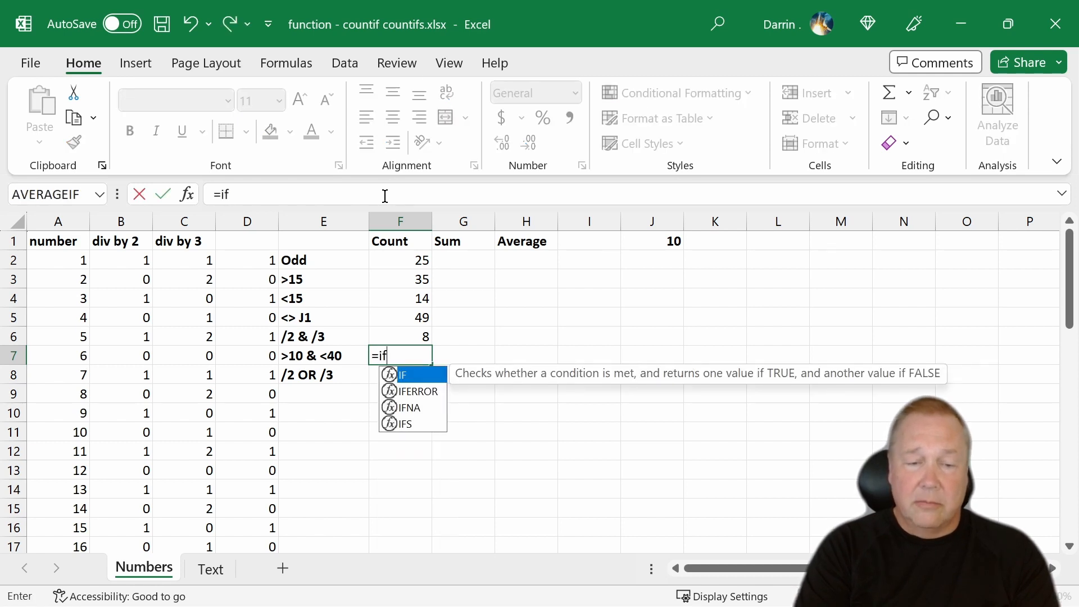
key(BackSpace)
key(BackSpace)
text(countifs)
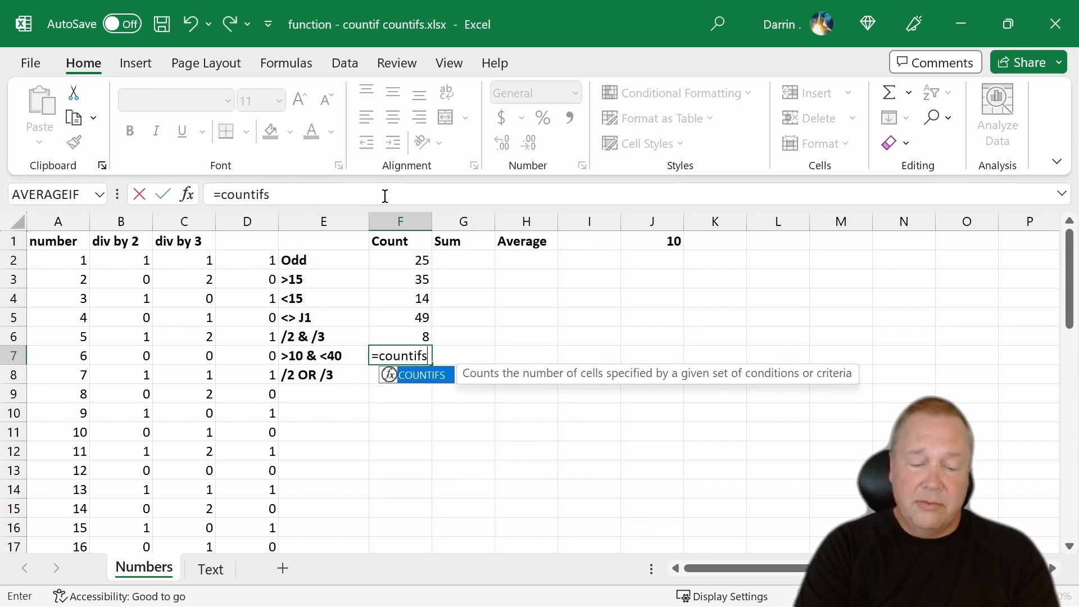
text(()
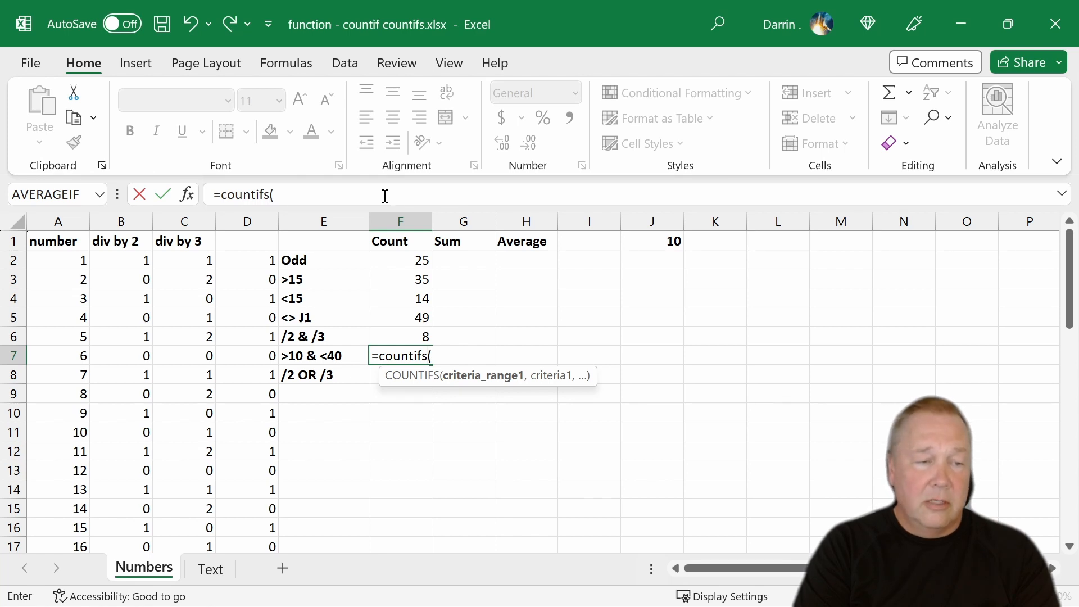
text(a2:a)
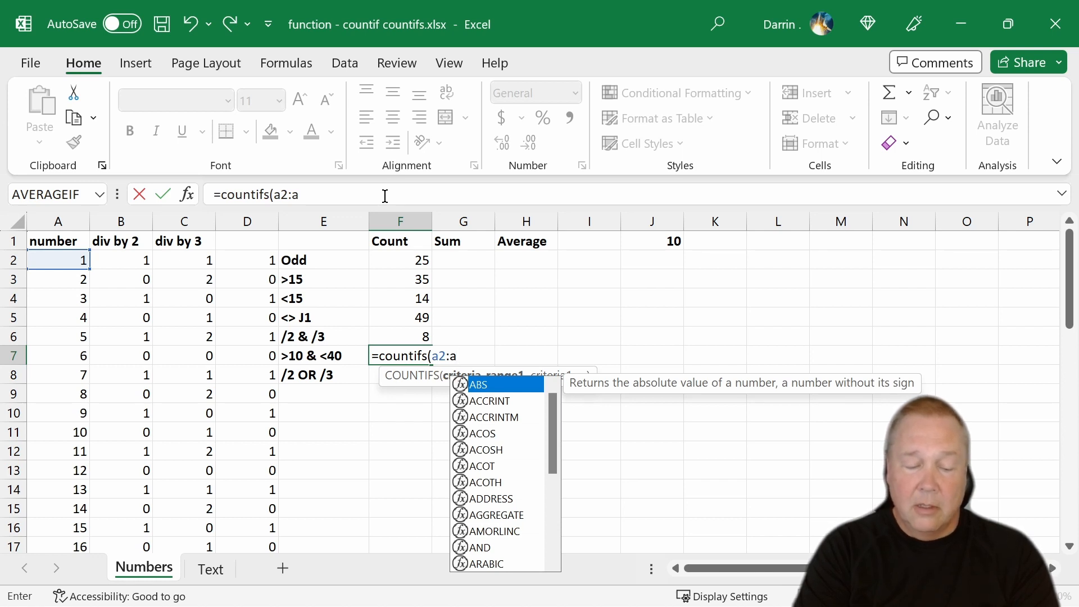
text(50,)
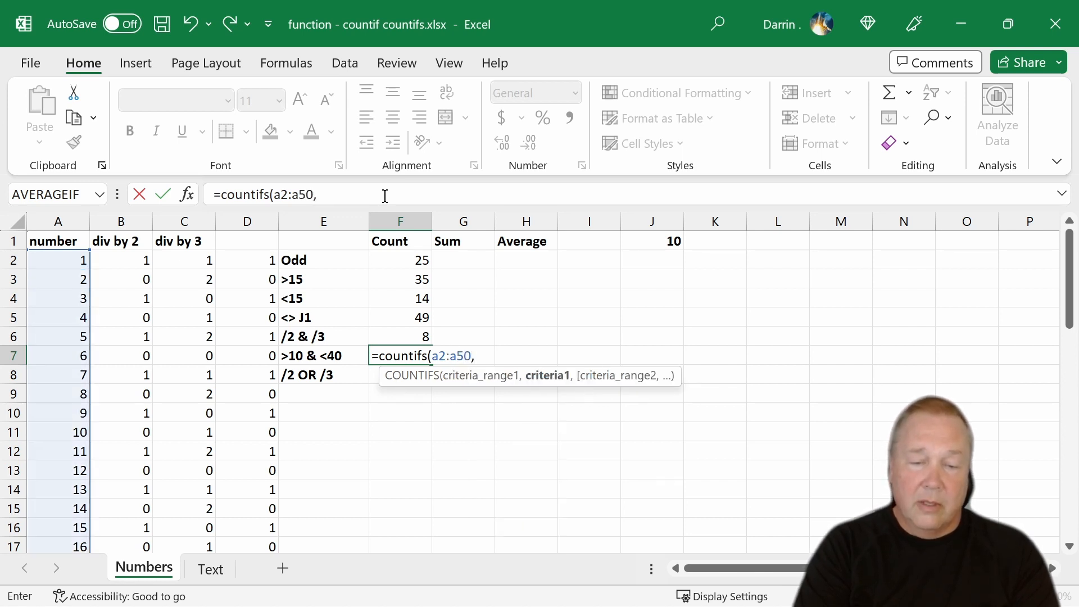
text(")
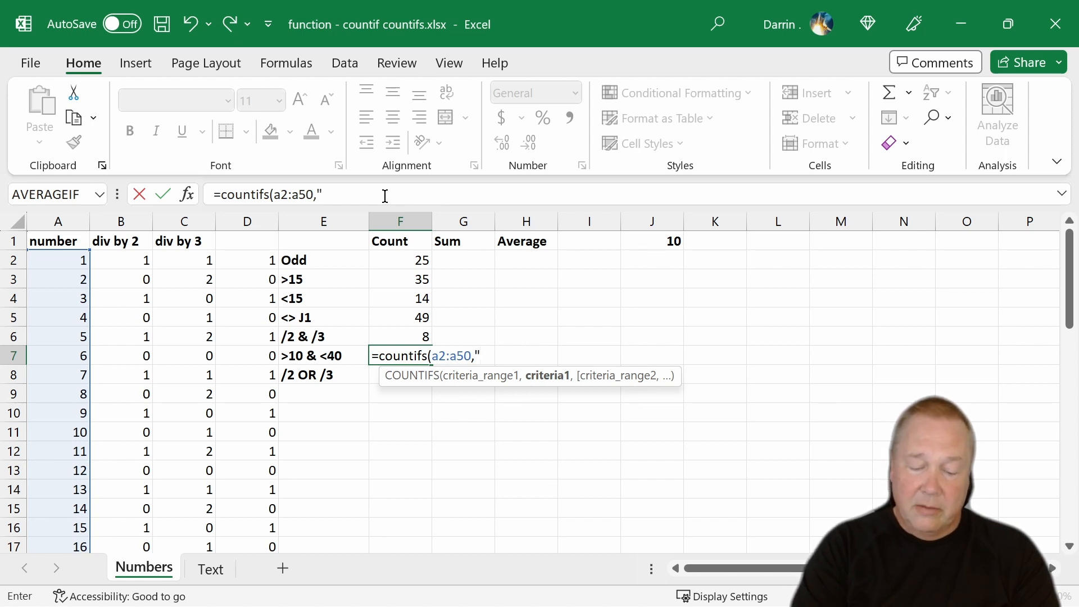
text(>)
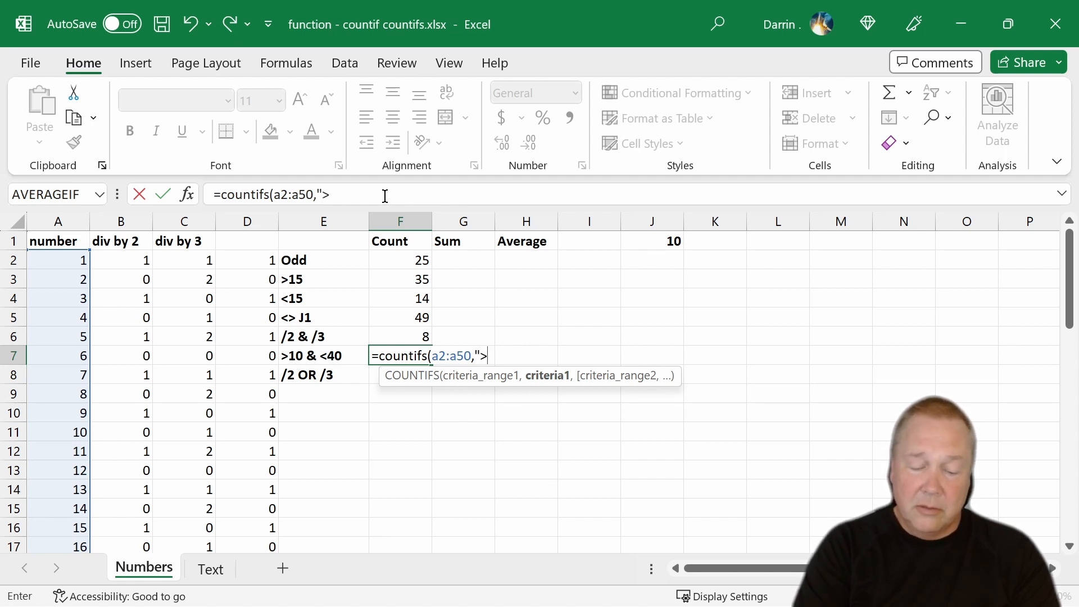
text(10)
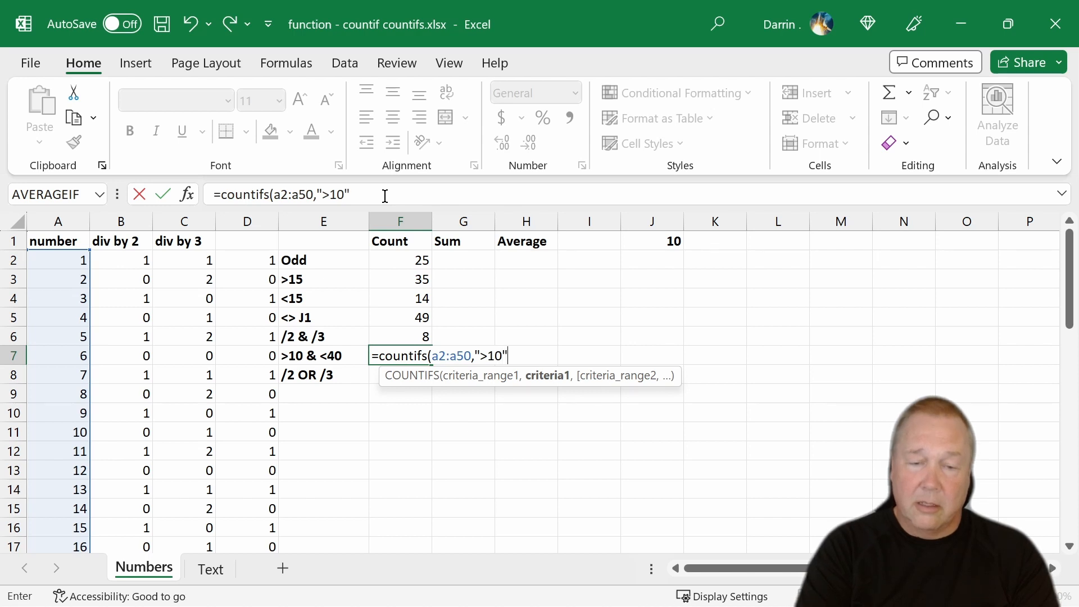
text(",)
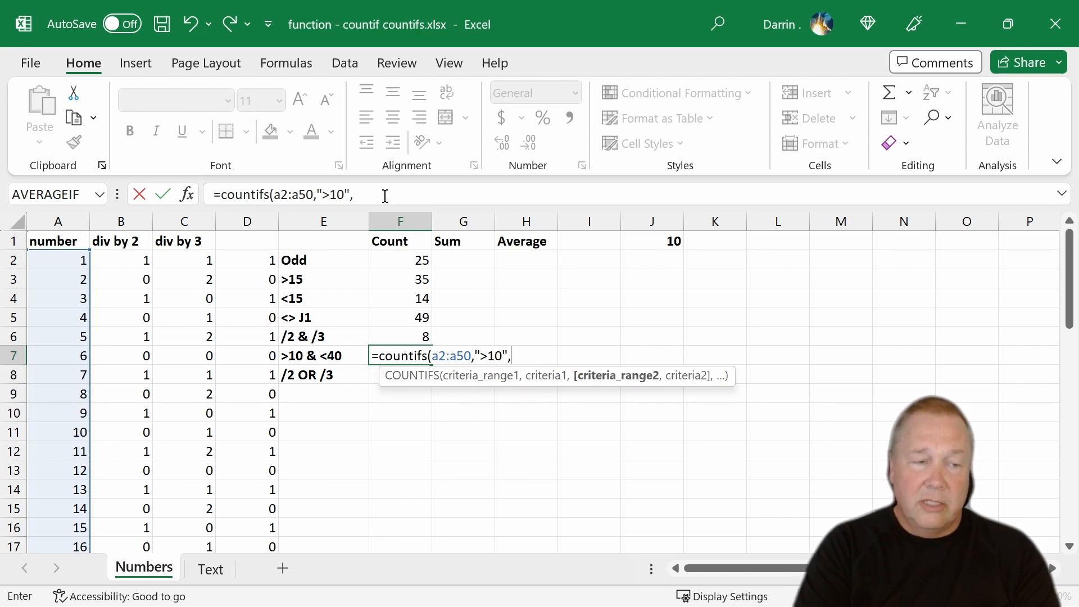
text(a2:)
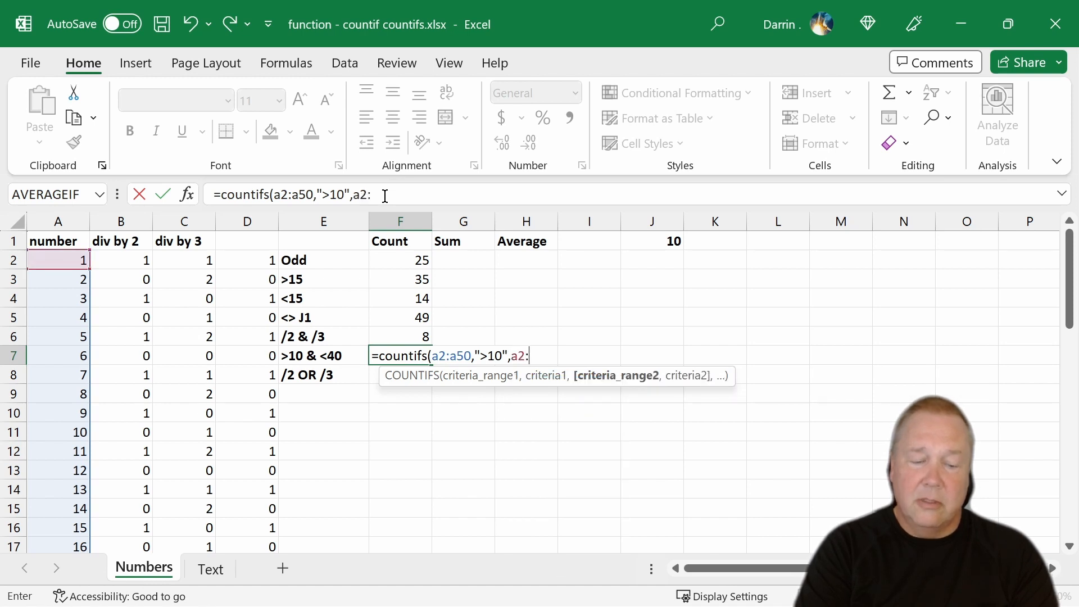
text(a51)
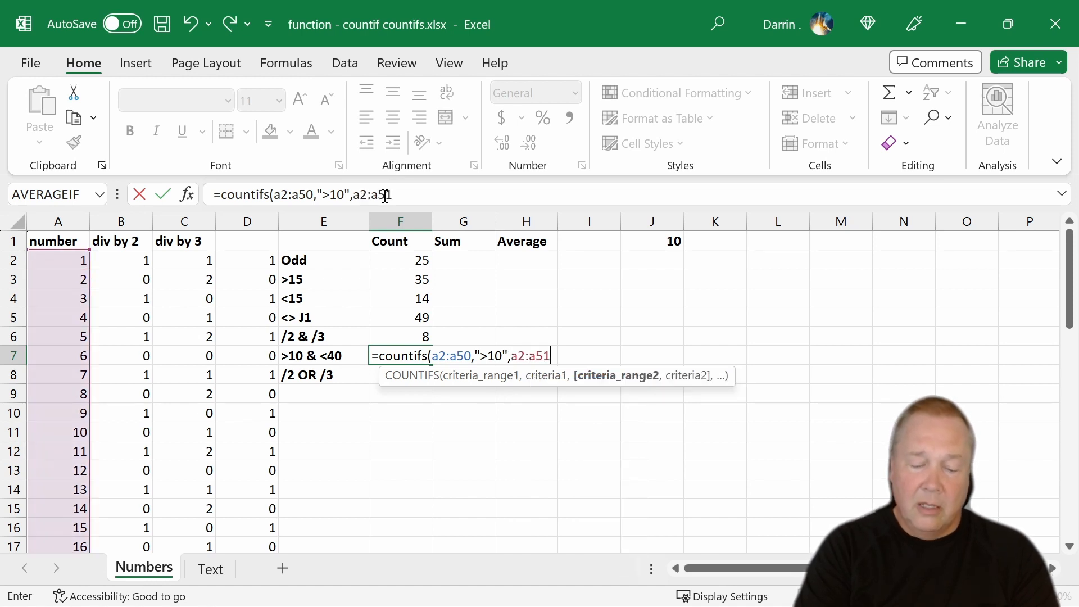
text(,)
text(:)
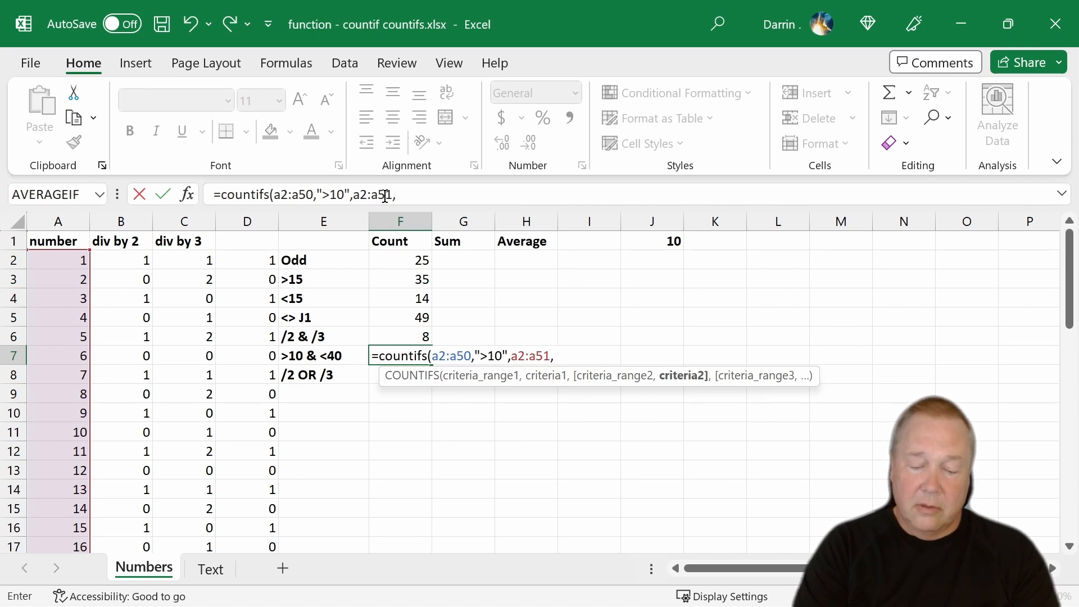
text(")
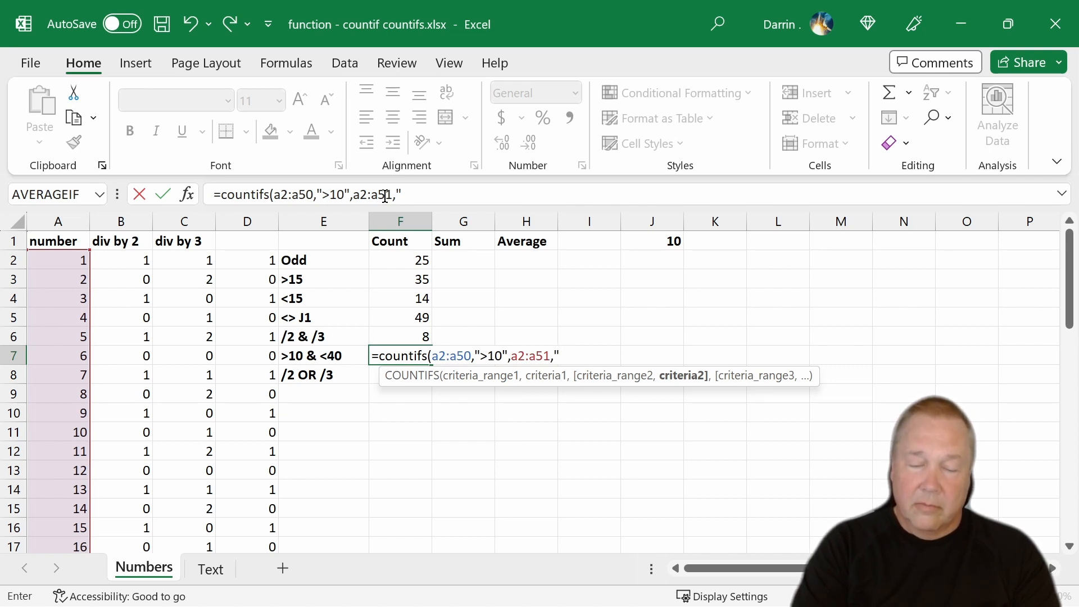
text(>)
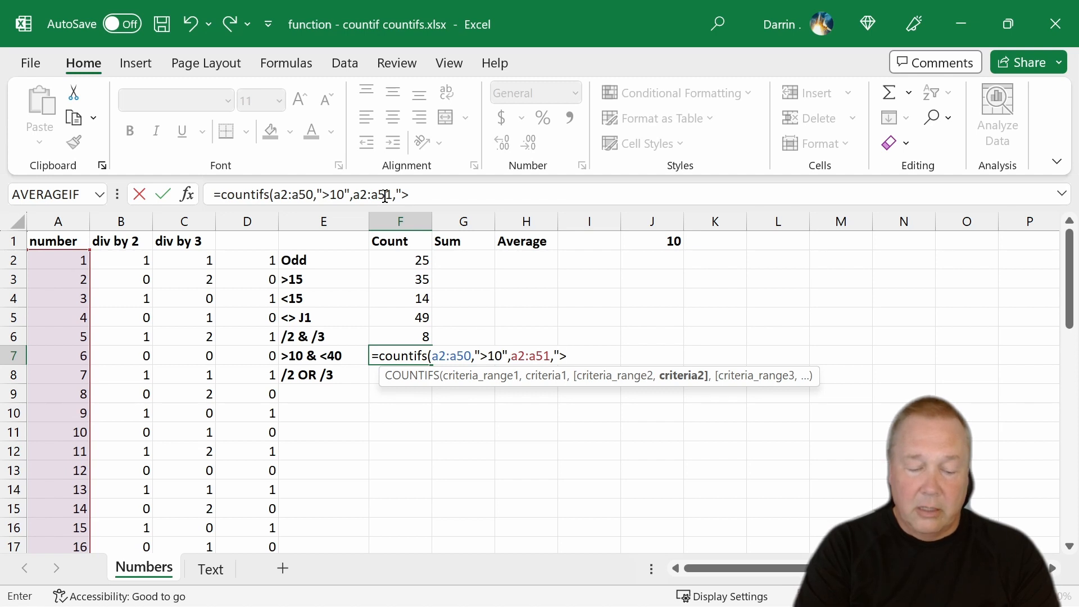
text(40))
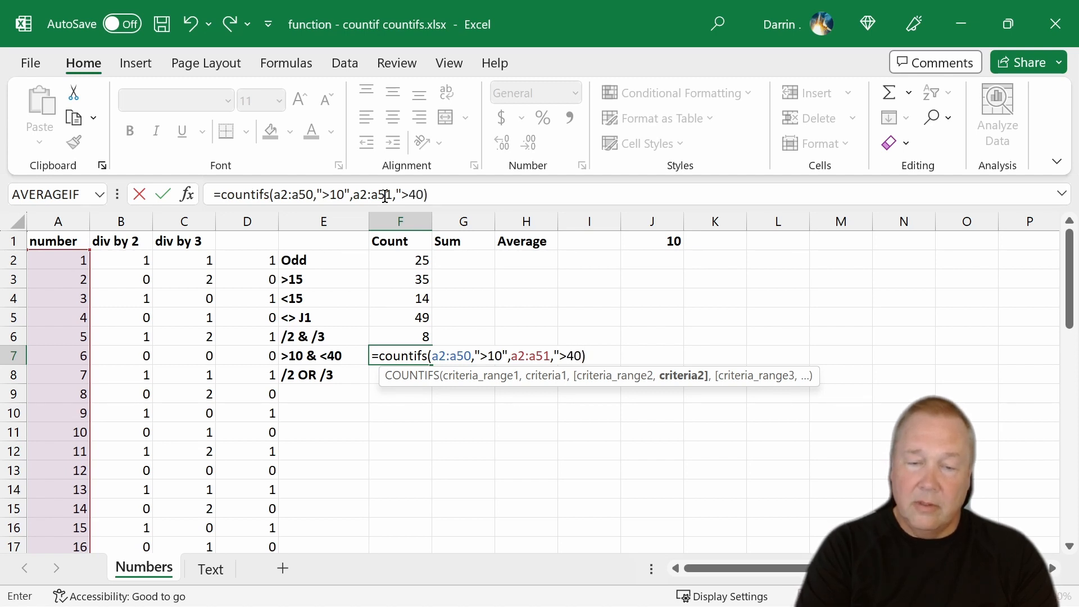
- Add A2:A51 with criterion ">40" as the second condition, entering F7 as =COUNTIFS(A2:A50,">10",A2:A51,">40")
key(BackSpace)
text("))
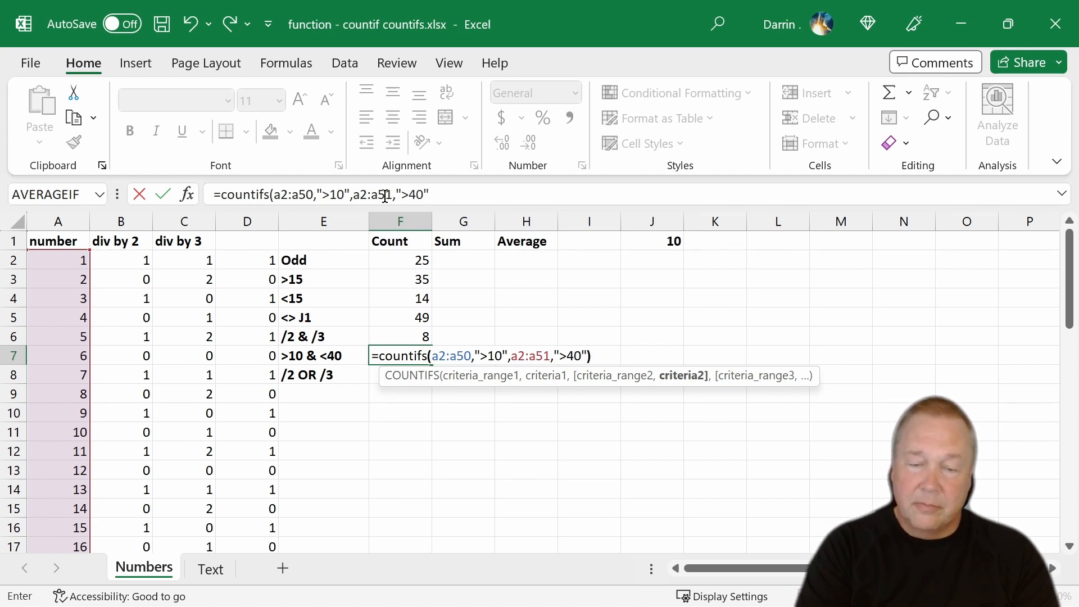
key(Return)
- Rewrite the first criterion in F7's formula as ">"&10, with the operator in quotes joined to the number
key(Up)
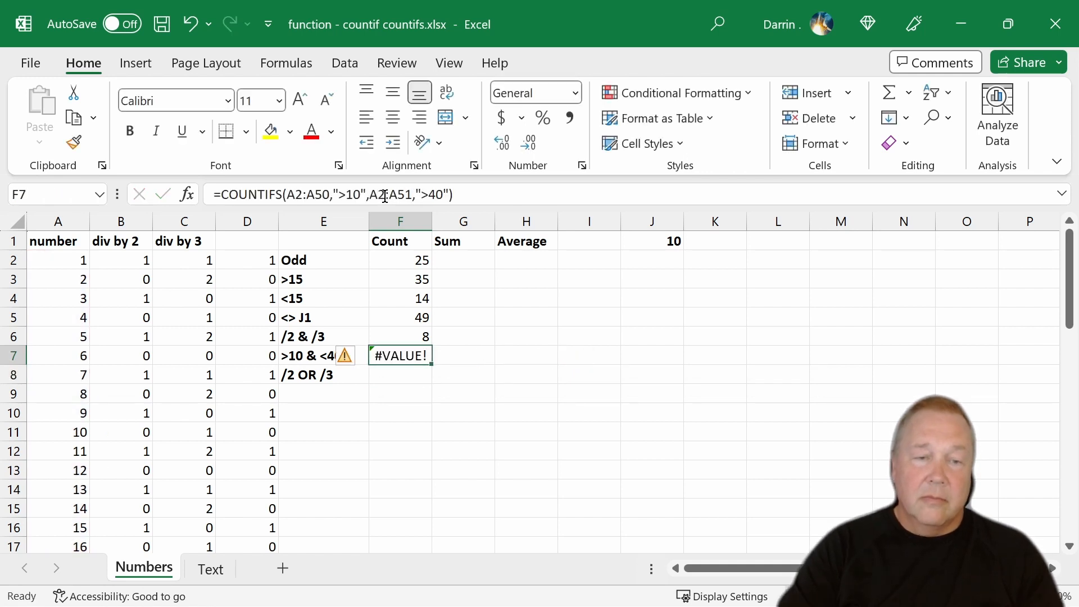
click(346, 192)
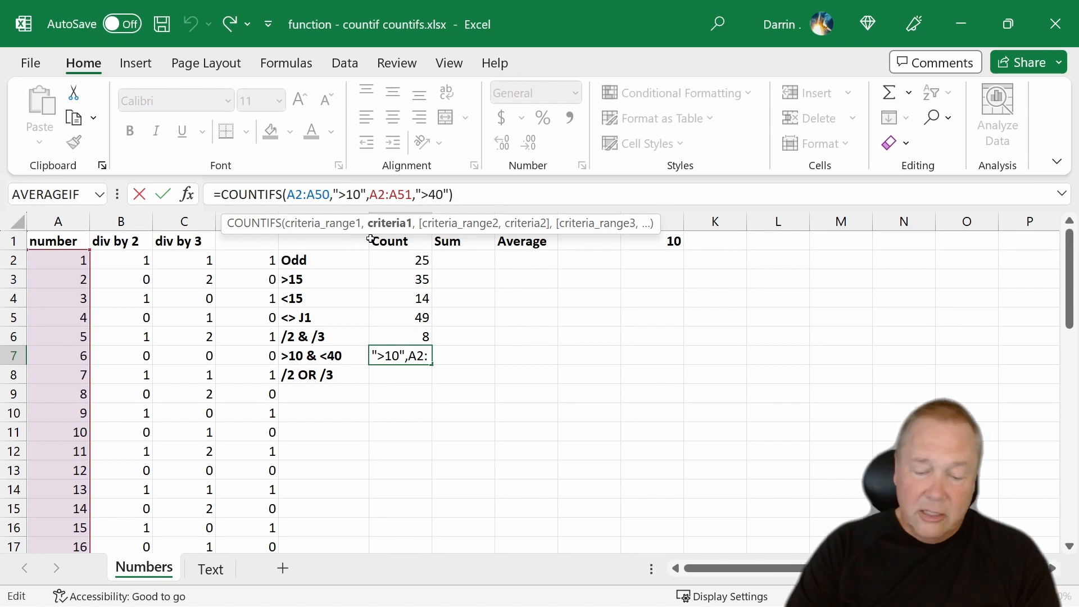
text(")
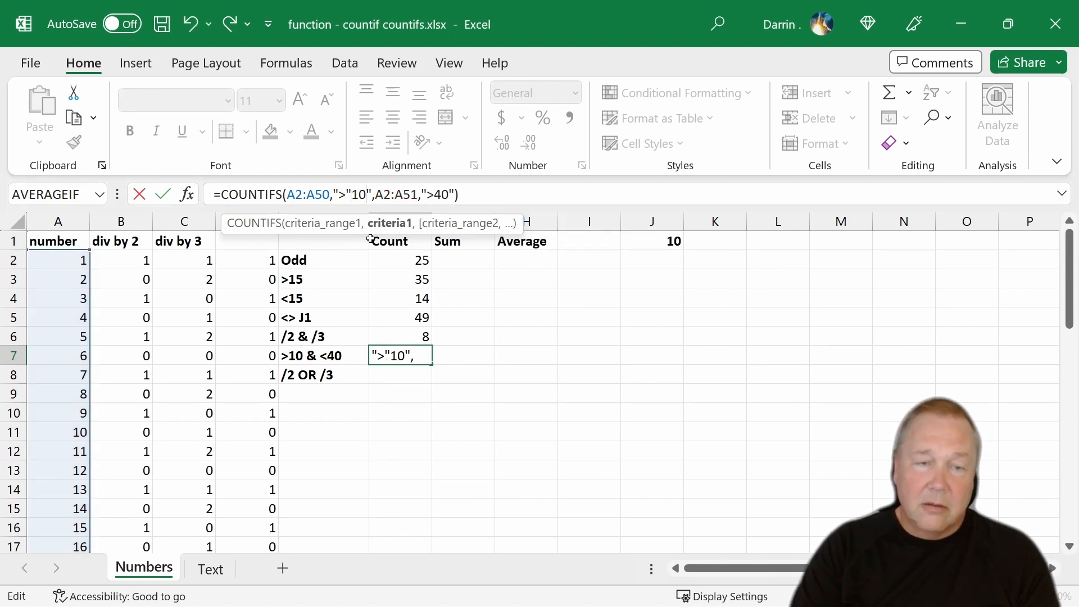
key(Delete)
key(Left)
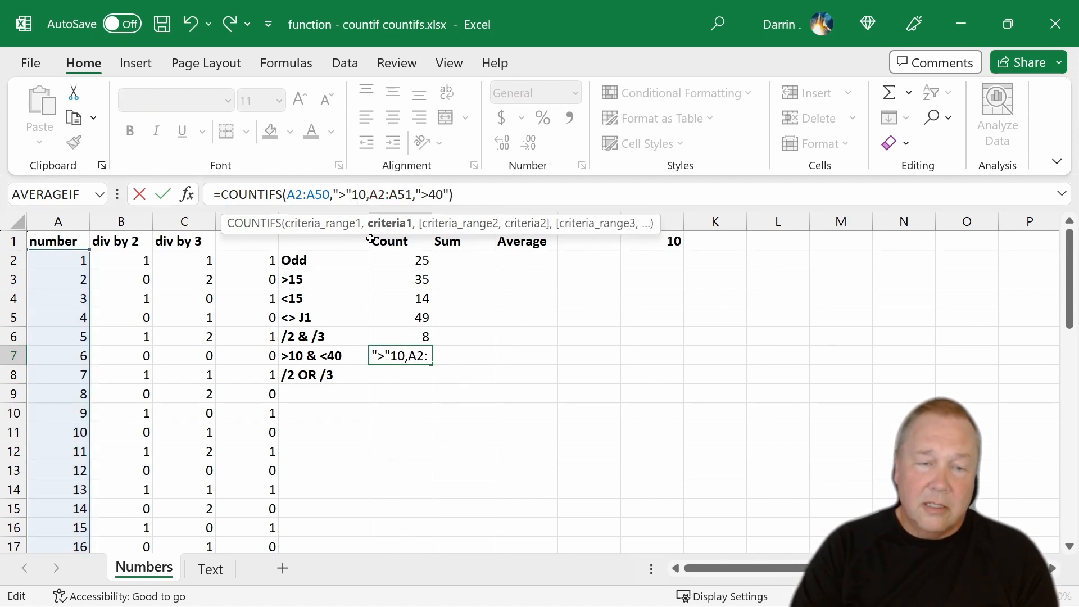
key(Left)
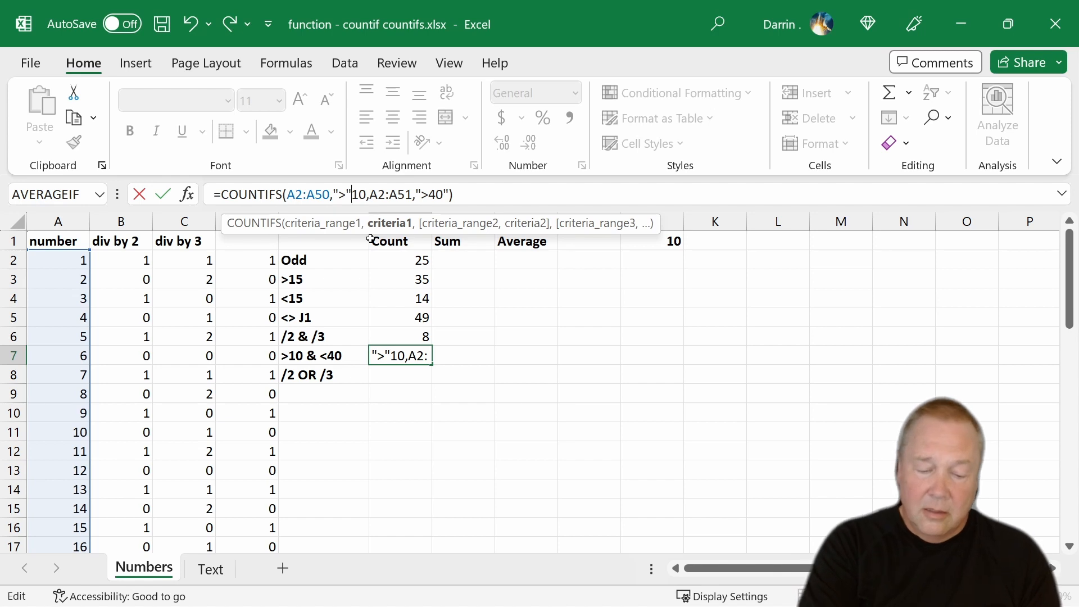
text(&)
- Rewrite the second criterion in F7 as ">"&40 and enter the edited formula
key(Right)
key(Right)
key(Right)
key(Right)
key(Right)
key(Right)
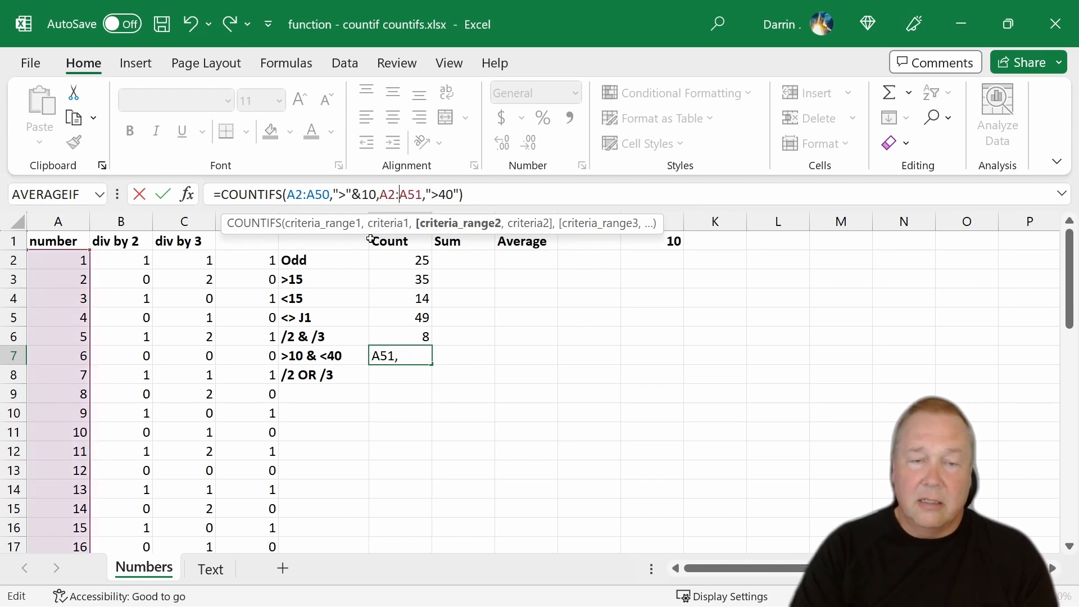
key(Right)
key(Right)
key(Right)
key(Right)
key(Right)
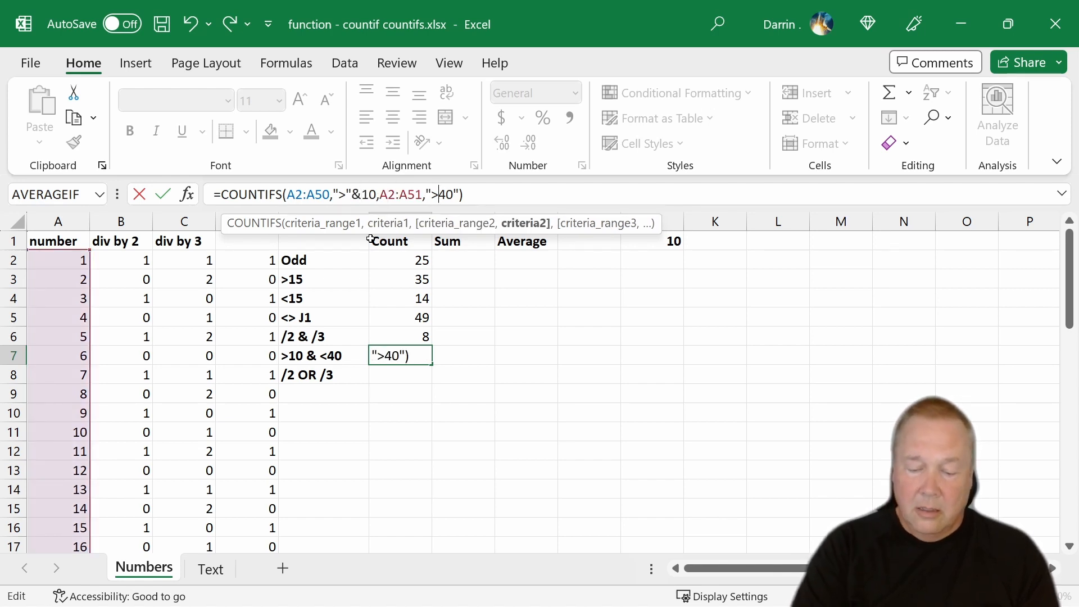
text("&)
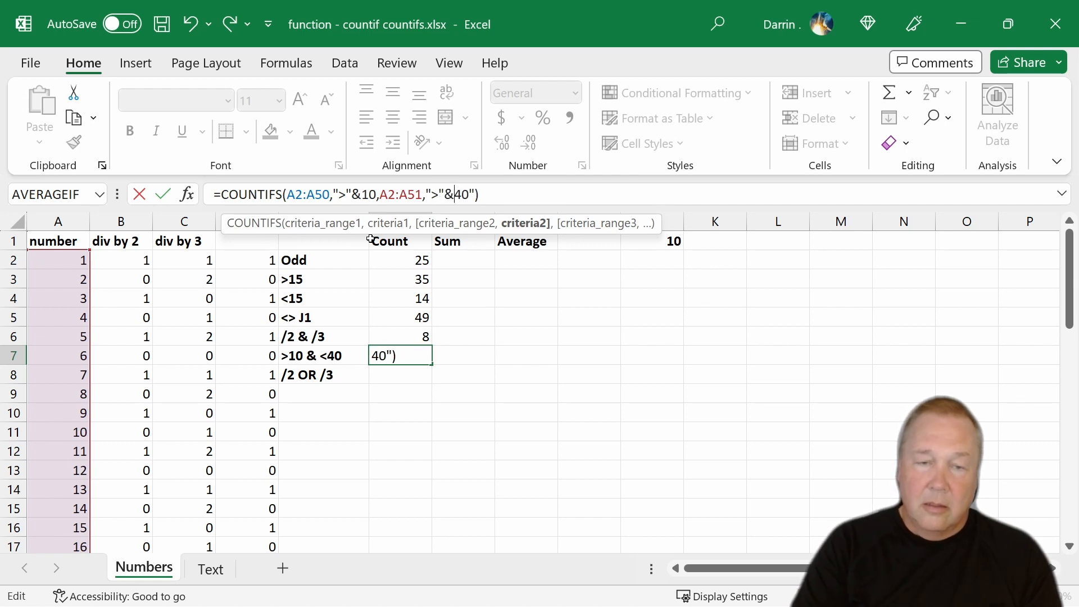
key(Return)
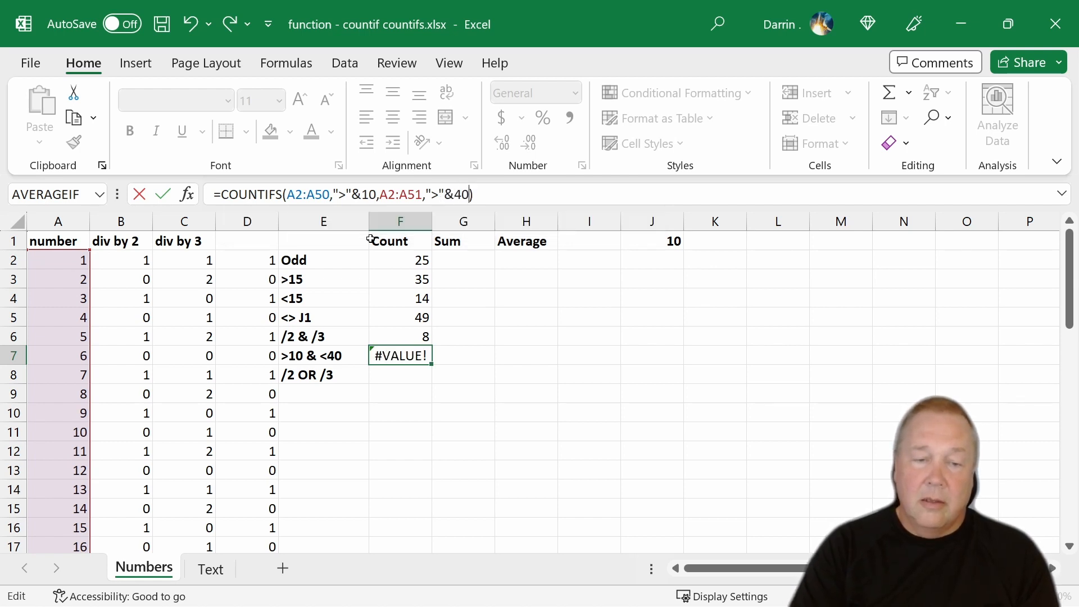
- Compare the two criteria ranges in F7's formula and change the first one to A2:A51
key(Up)
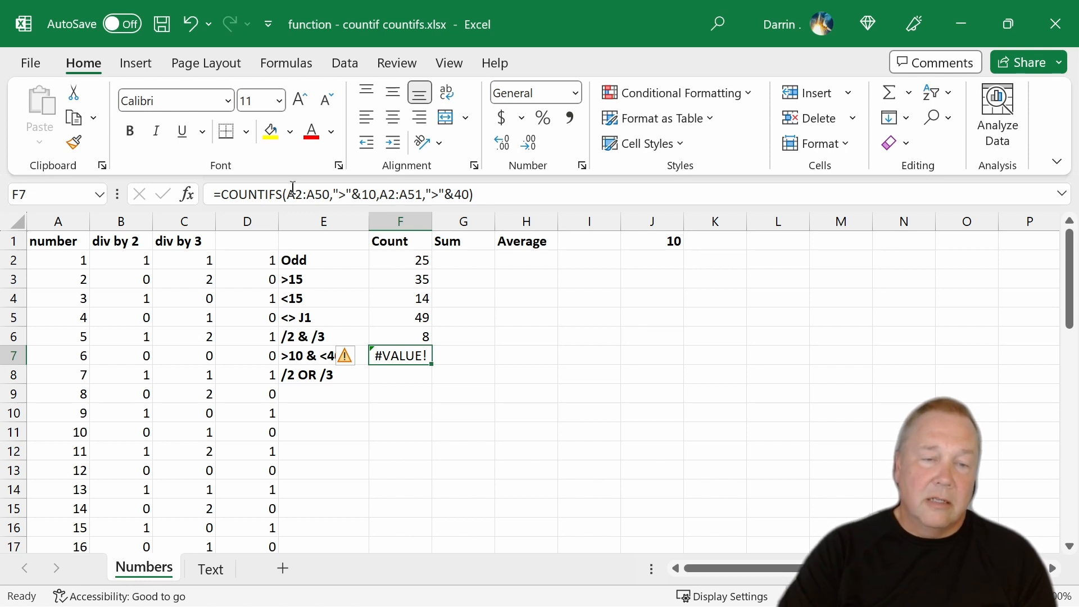
click(323, 192)
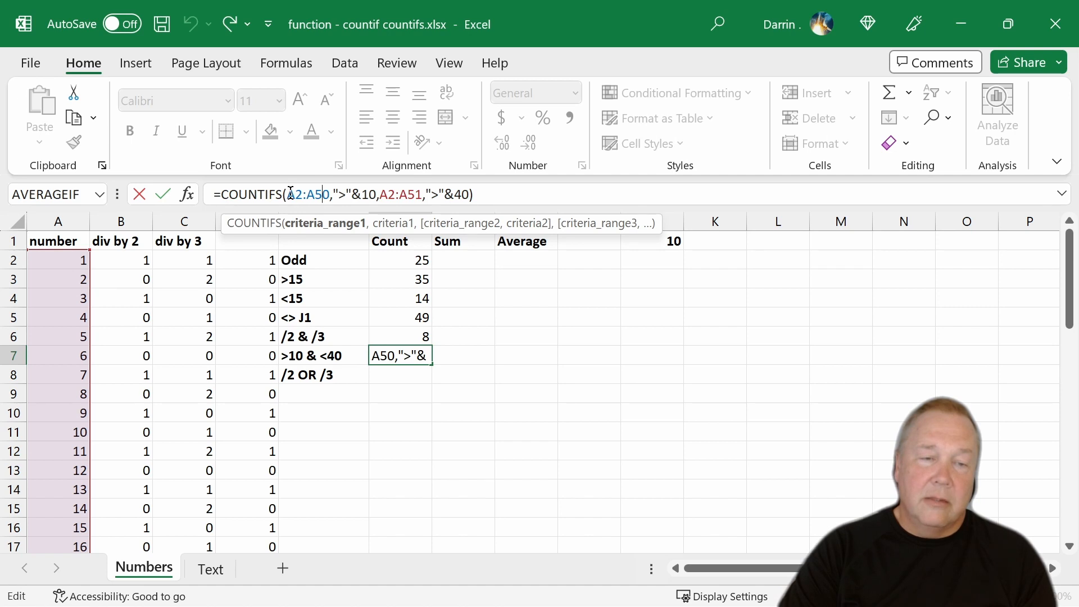
drag(286, 195, 327, 203)
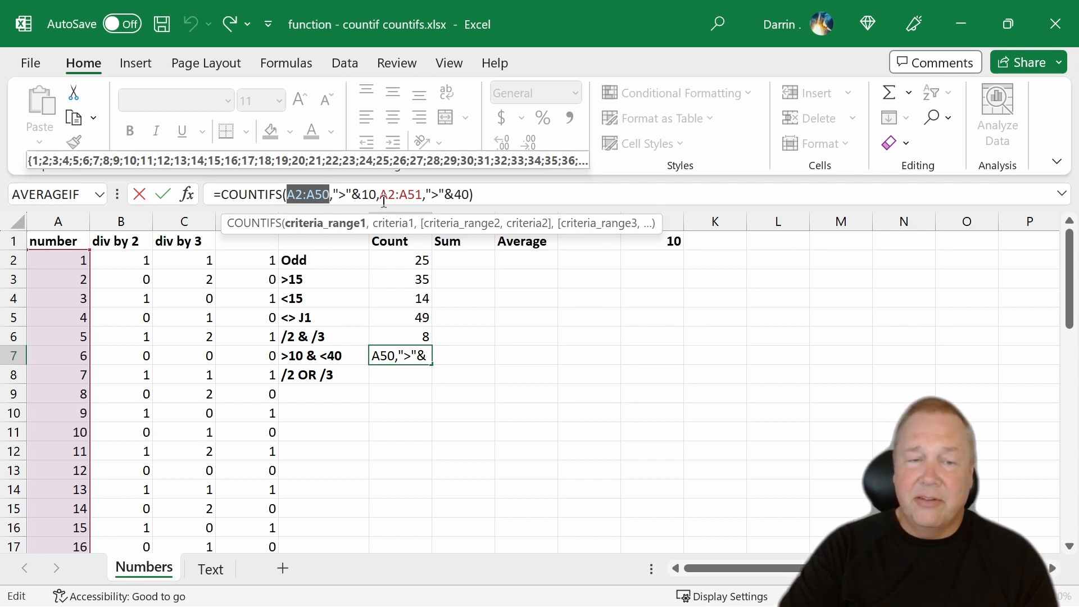
drag(380, 196, 420, 197)
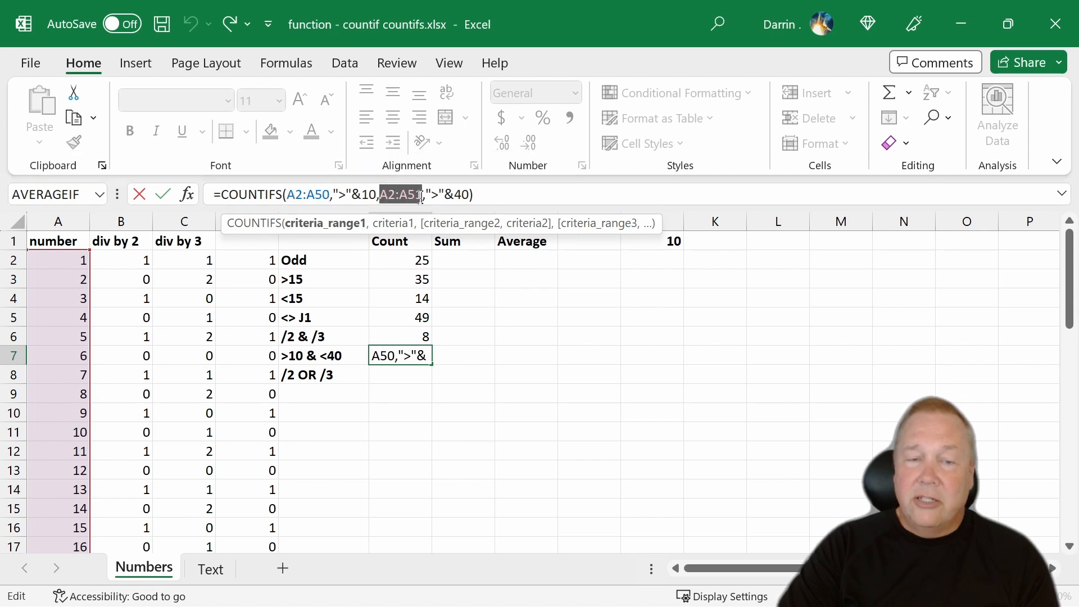
click(322, 206)
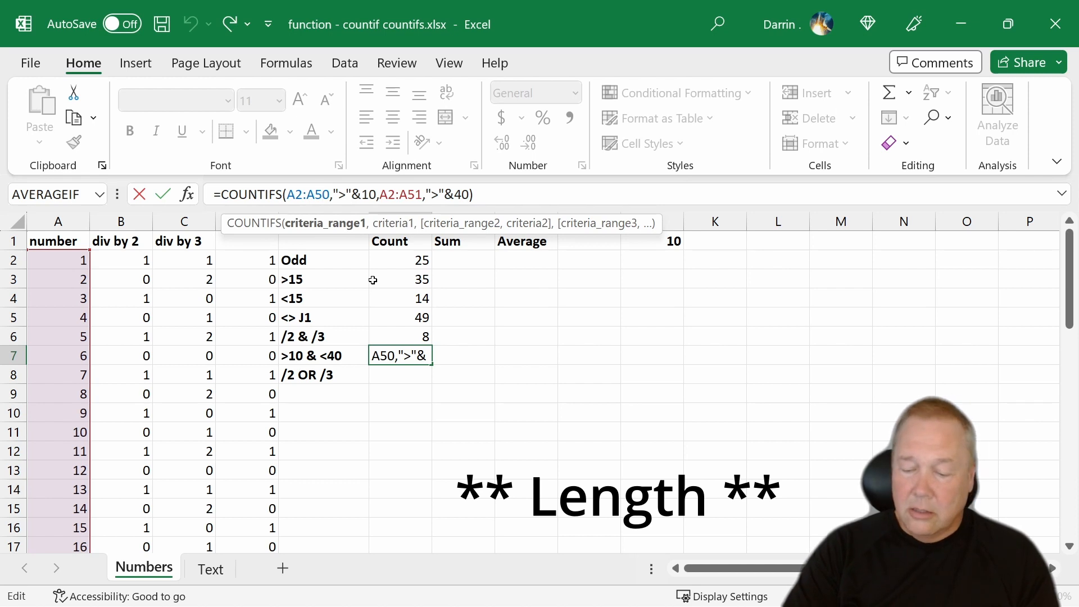
key(Delete)
text(1)
key(Return)
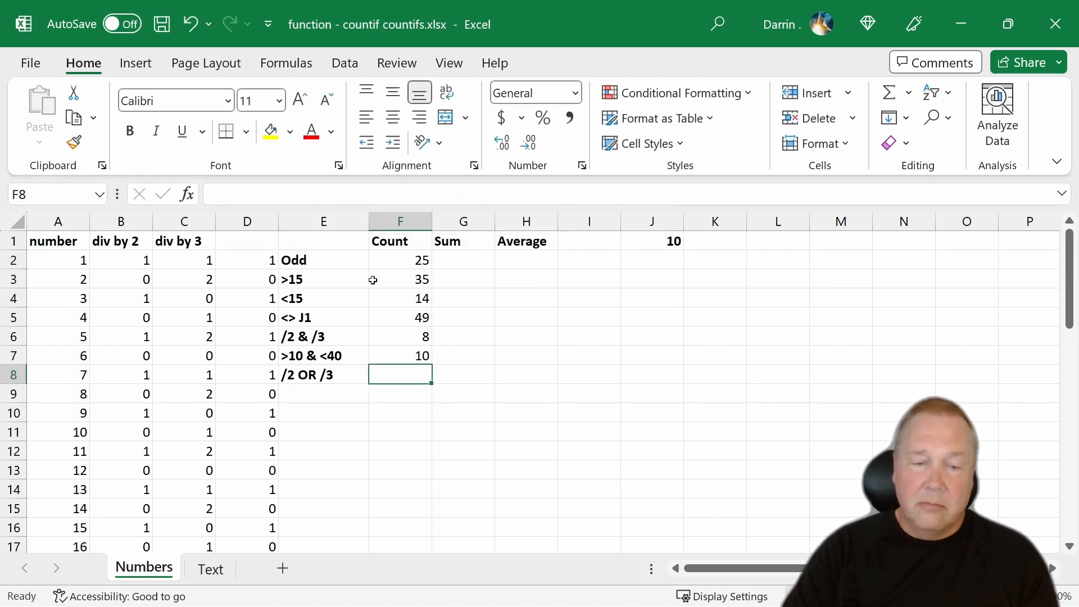
- Change the second criterion in F7 to "<"&40, so the formula reads =COUNTIFS(A2:A51,">"&10,A2:A51,"<"&40)
click(405, 354)
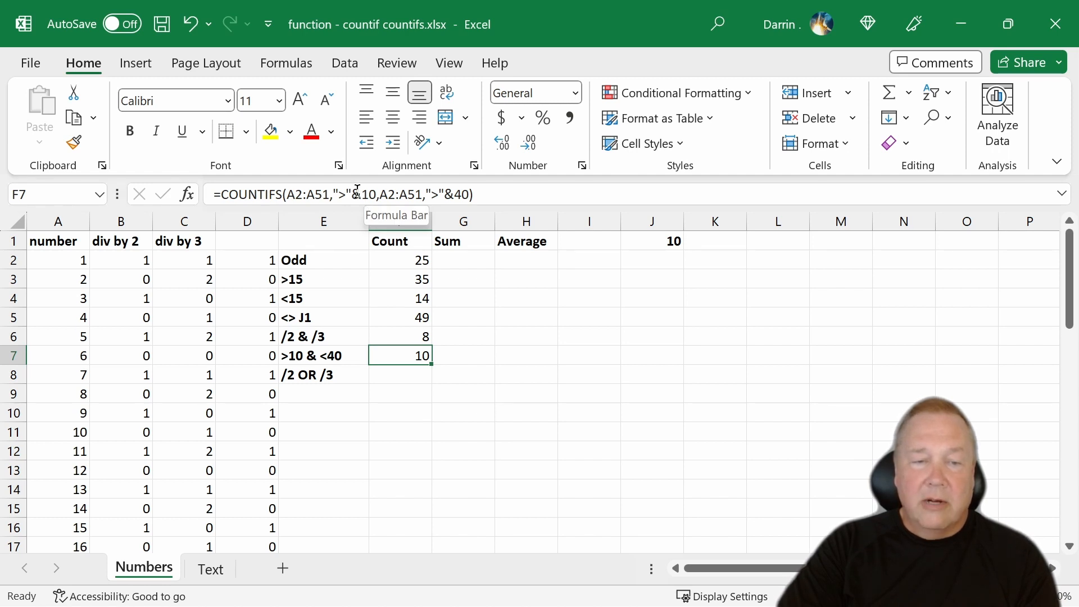
click(439, 193)
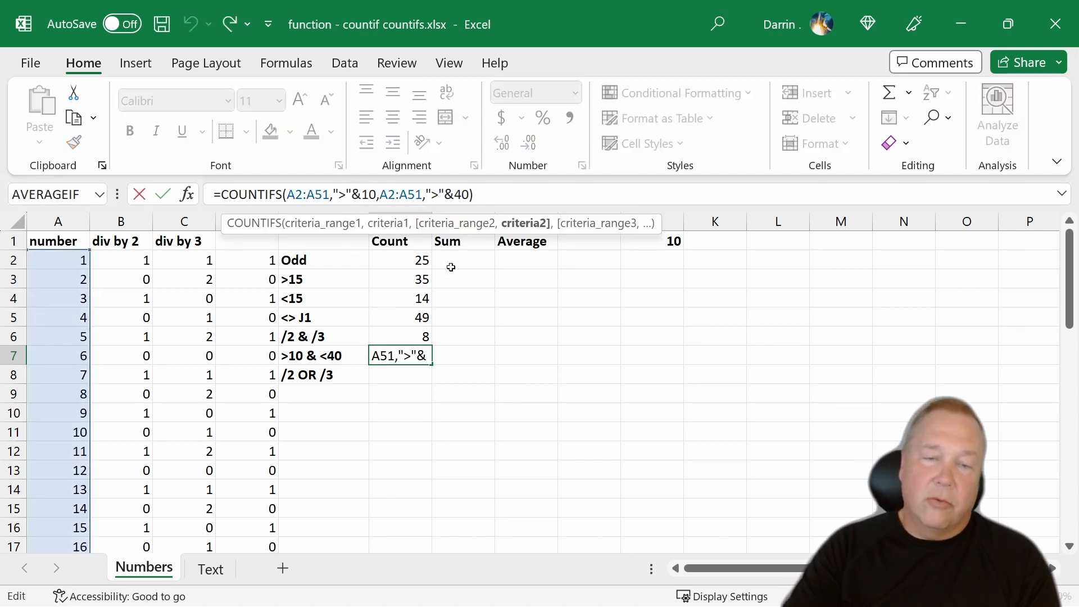
key(BackSpace)
text(<)
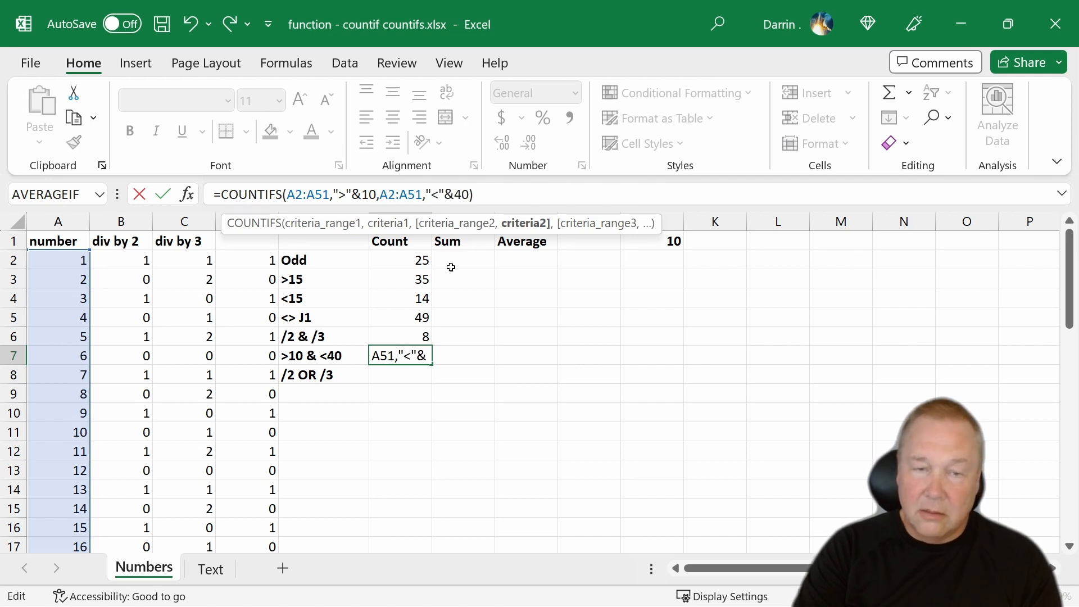
key(Return)
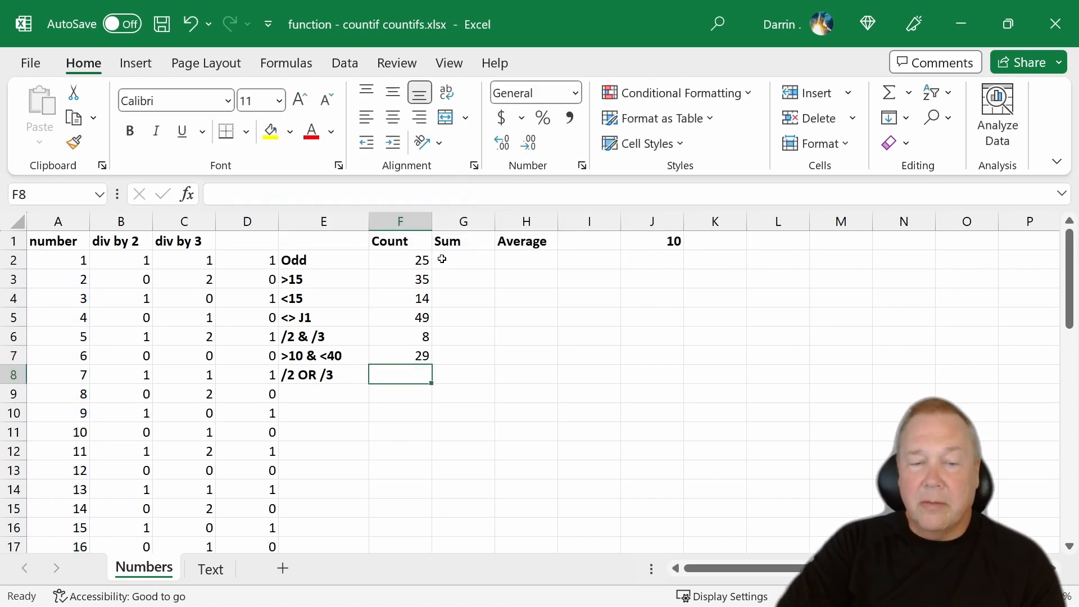
- In F8, for the /2 OR /3 row, write =COUNTIF(B2:B51,0) as the first part of the formula
click(417, 353)
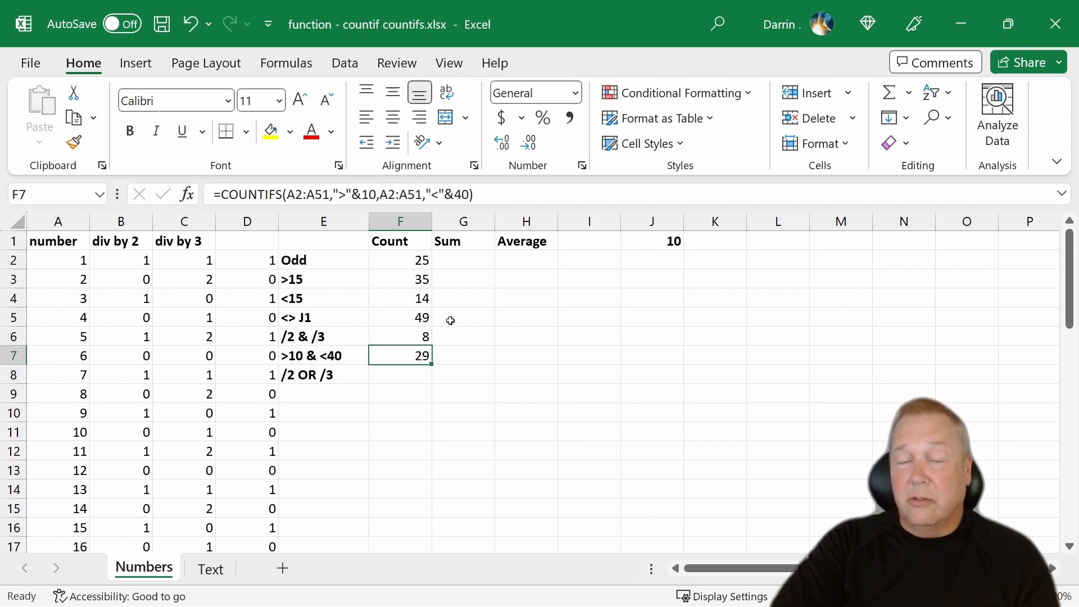
click(385, 376)
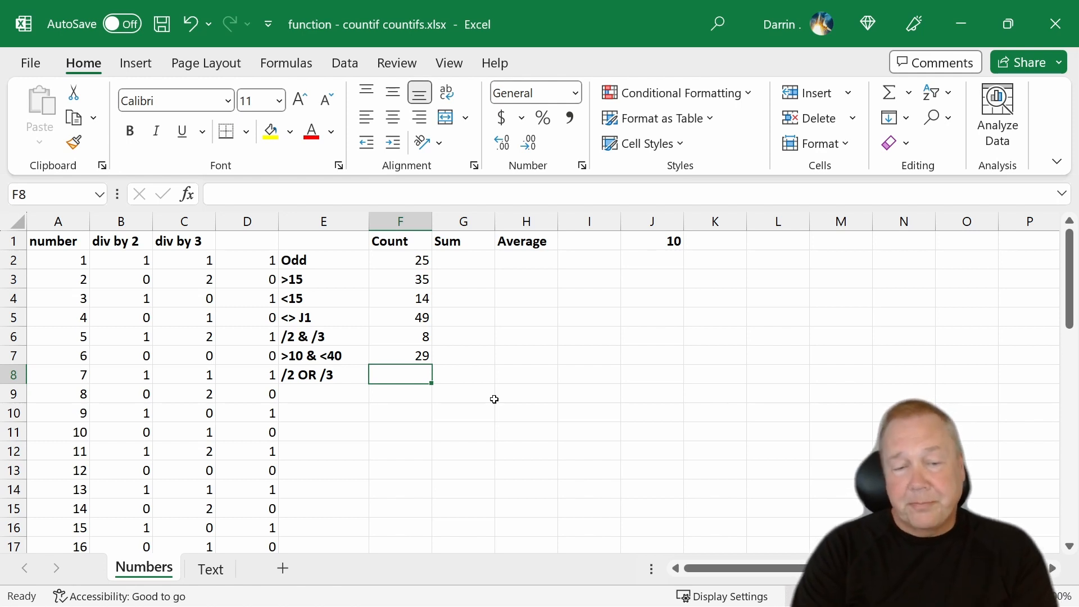
text(=)
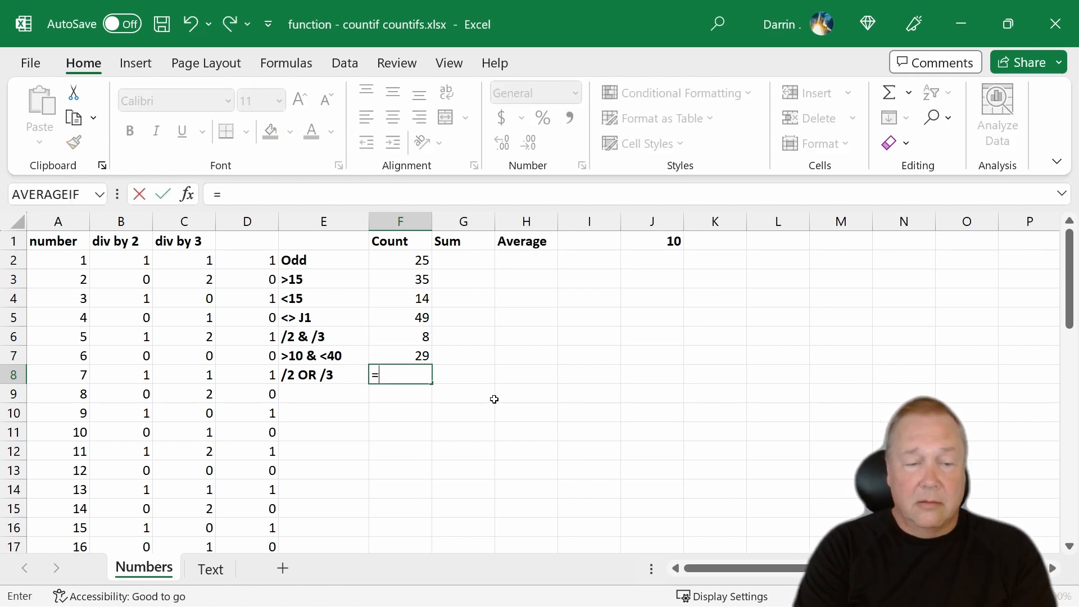
text(i)
key(BackSpace)
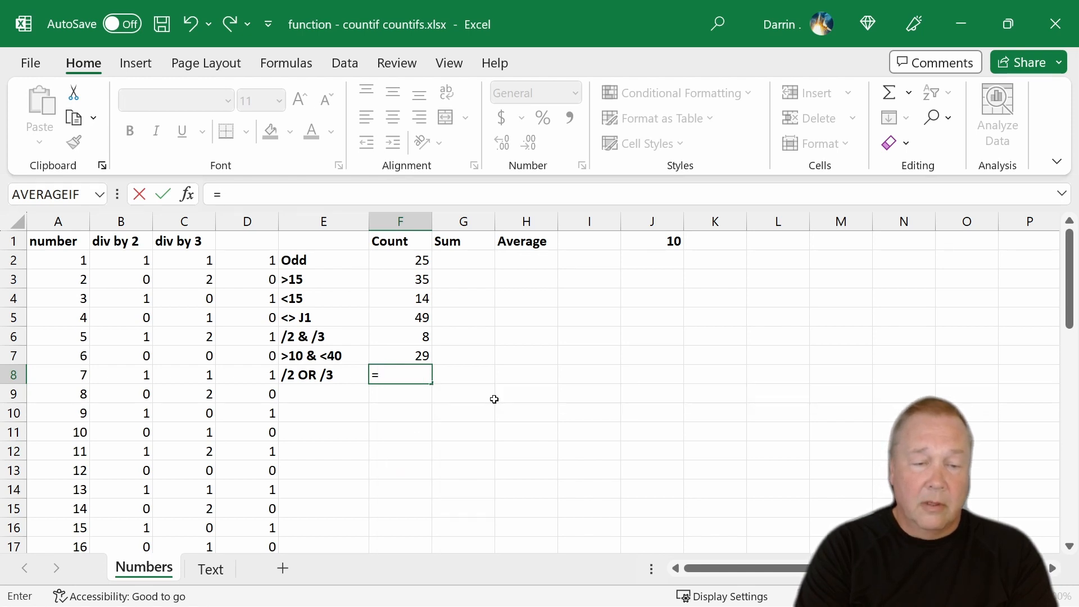
text(countif)
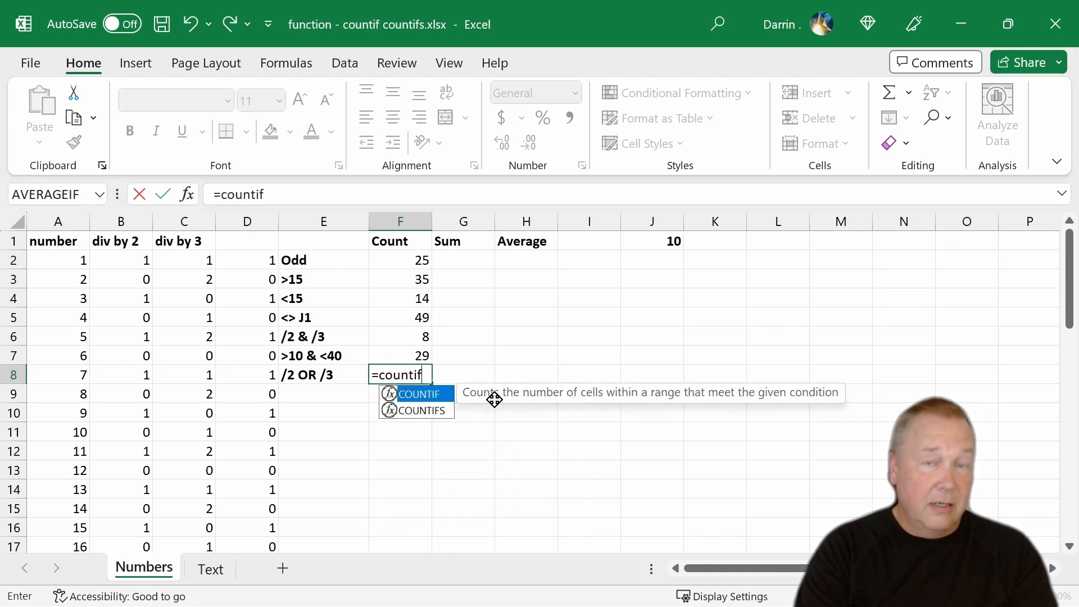
text(()
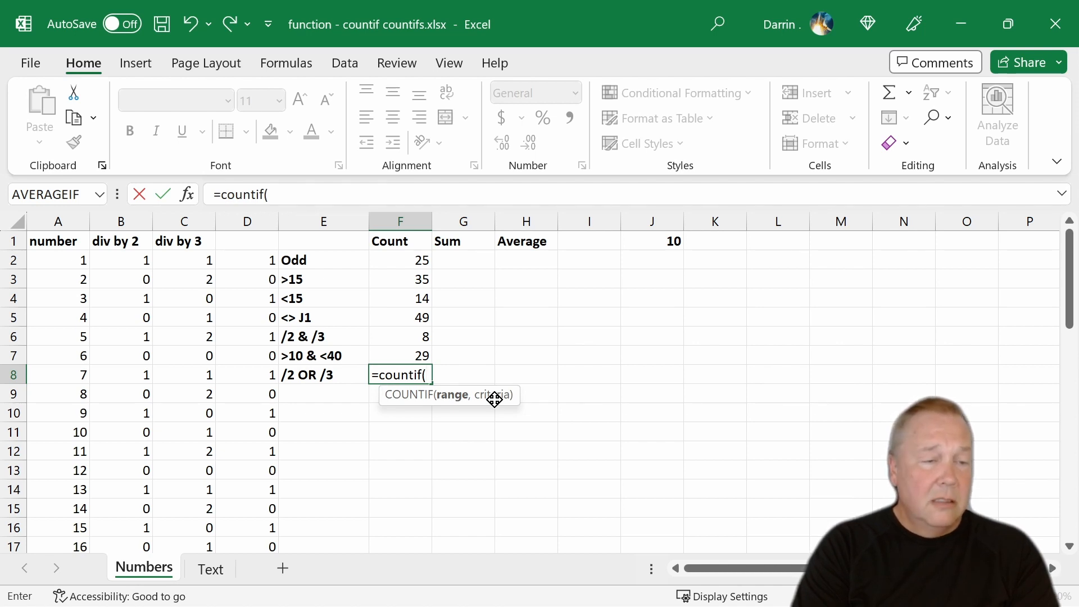
text(b2:)
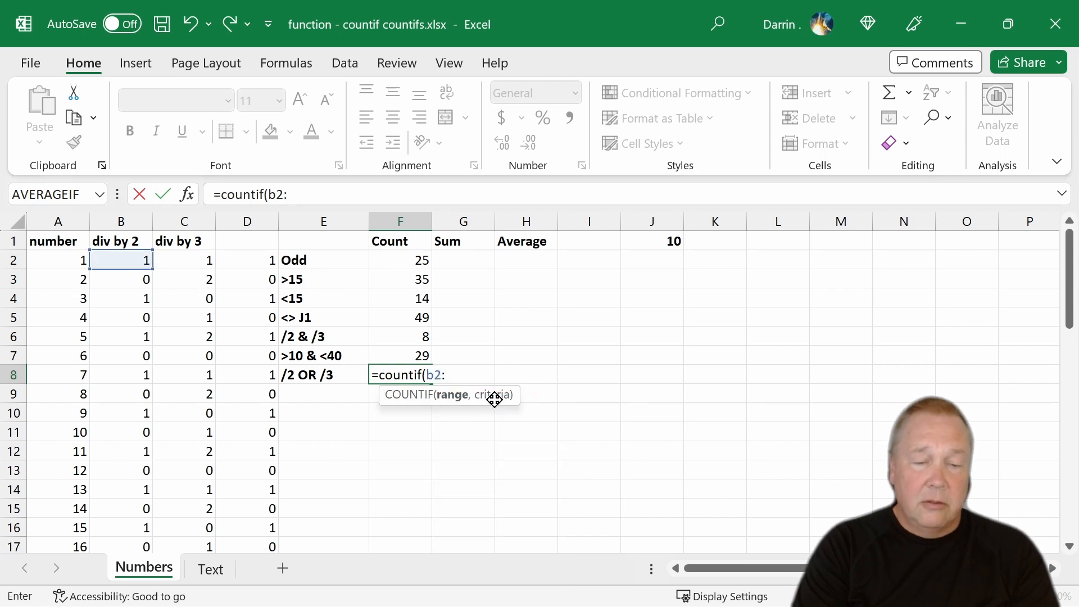
text(b51)
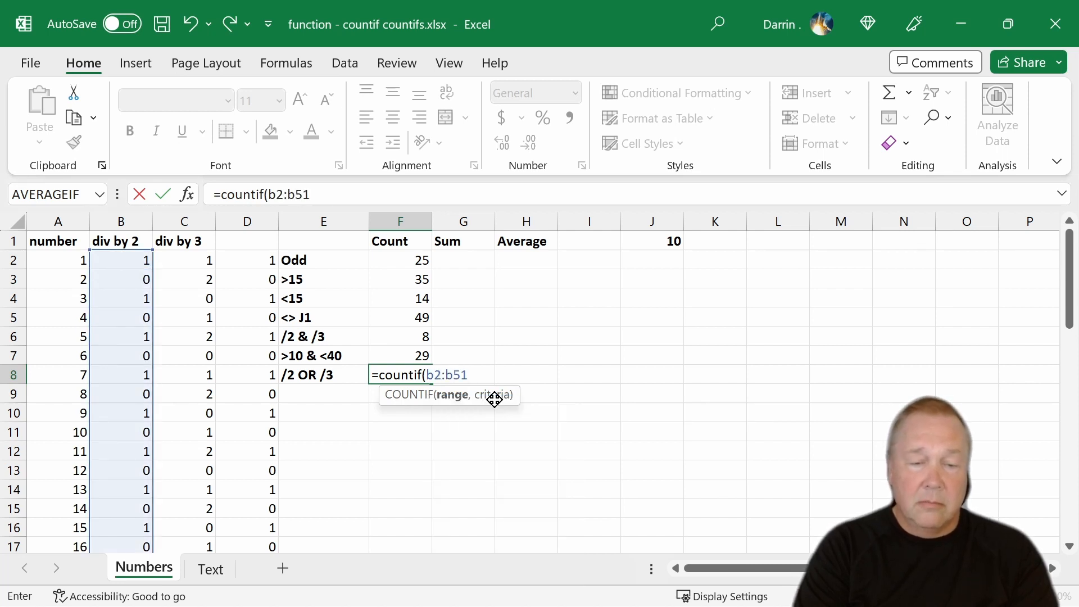
text(,)
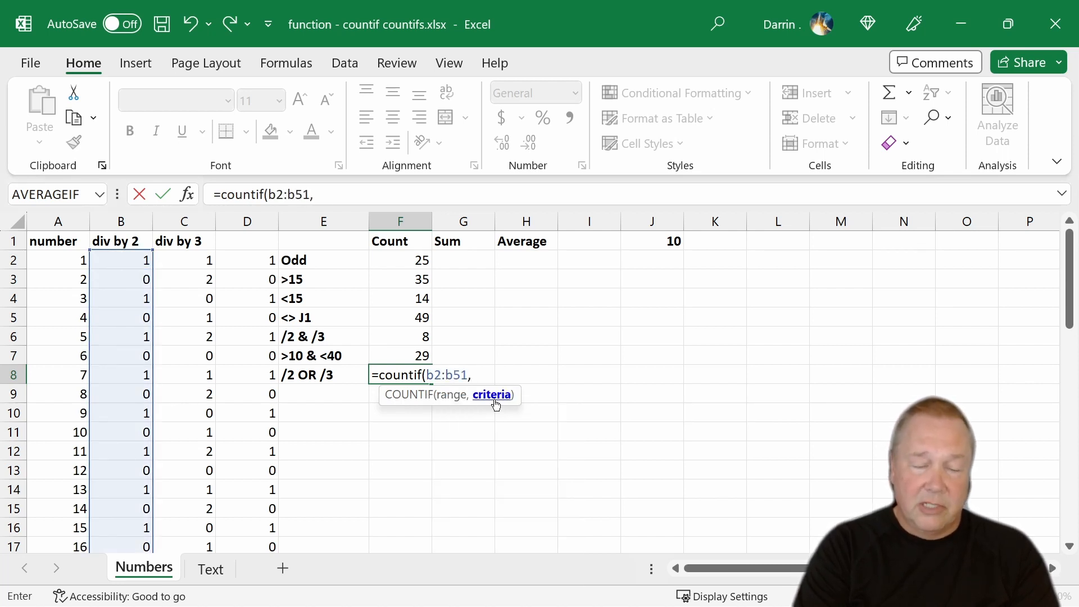
text(0)
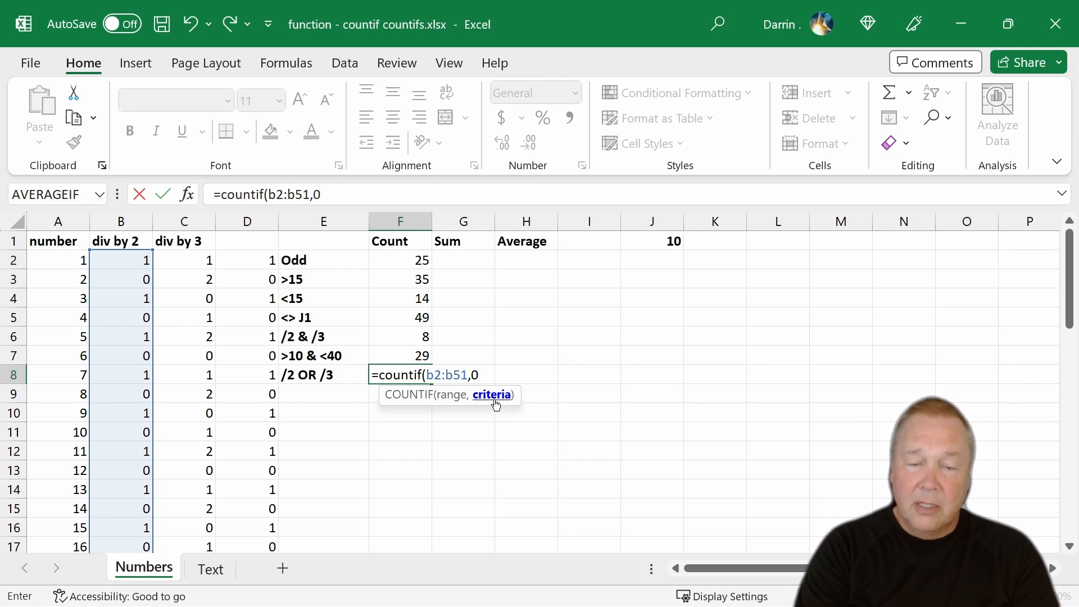
text(,)
key(BackSpace)
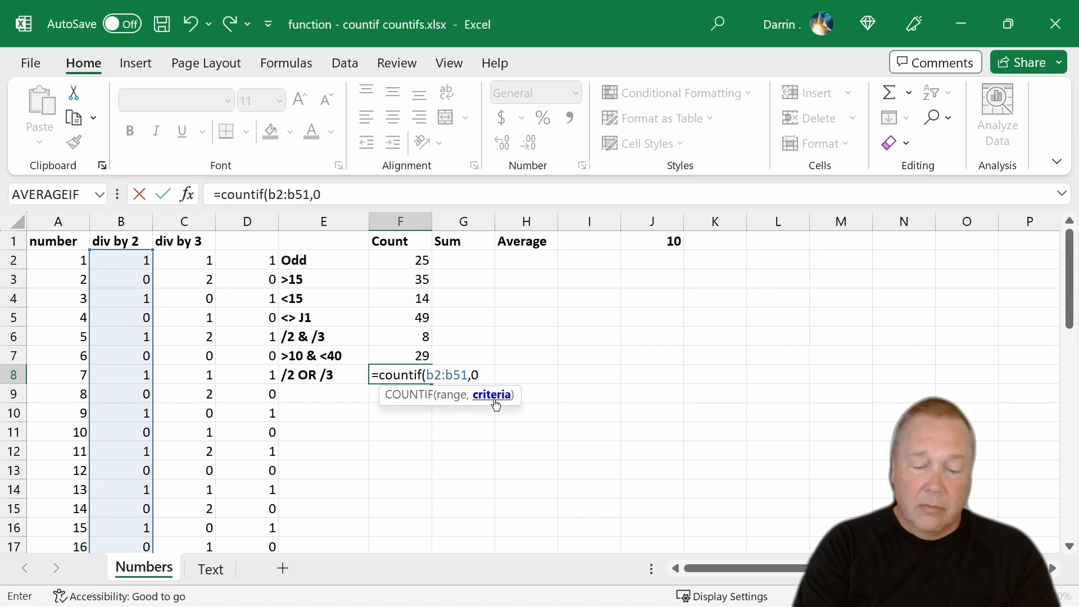
text())
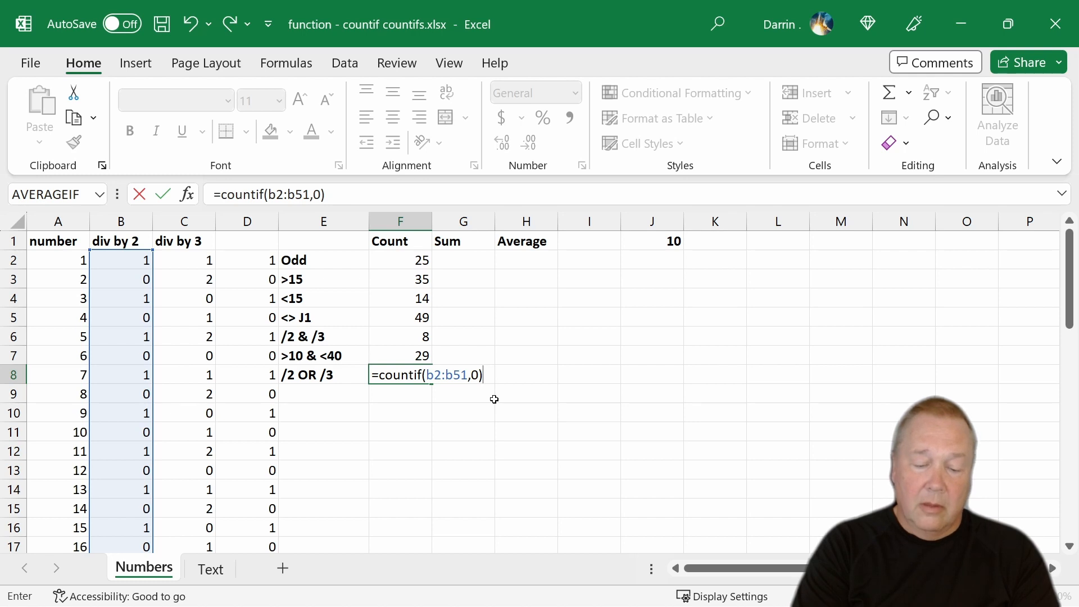
text(+)
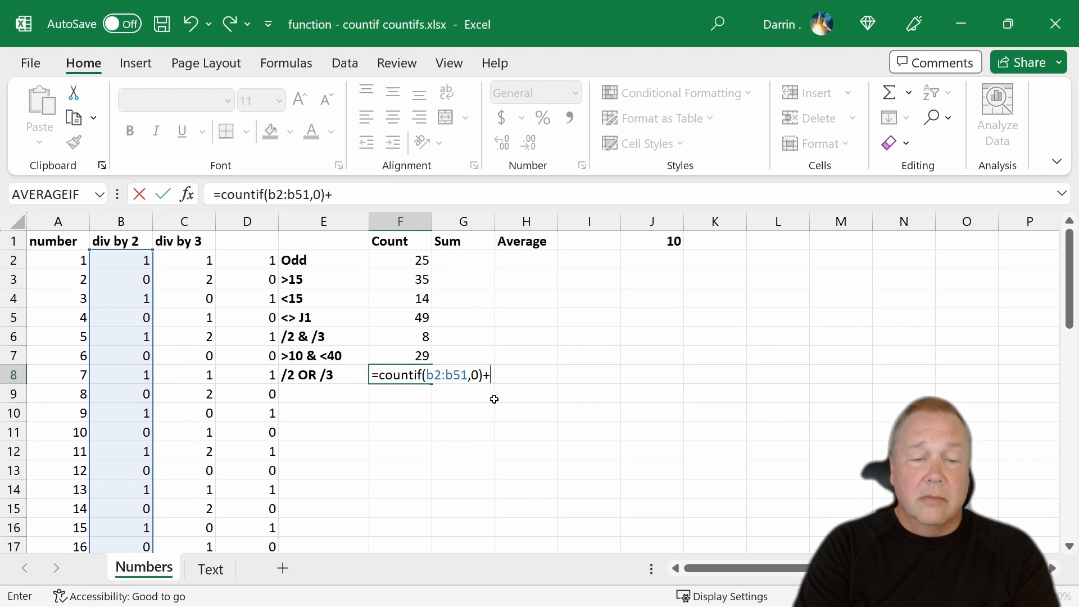
text(countif()
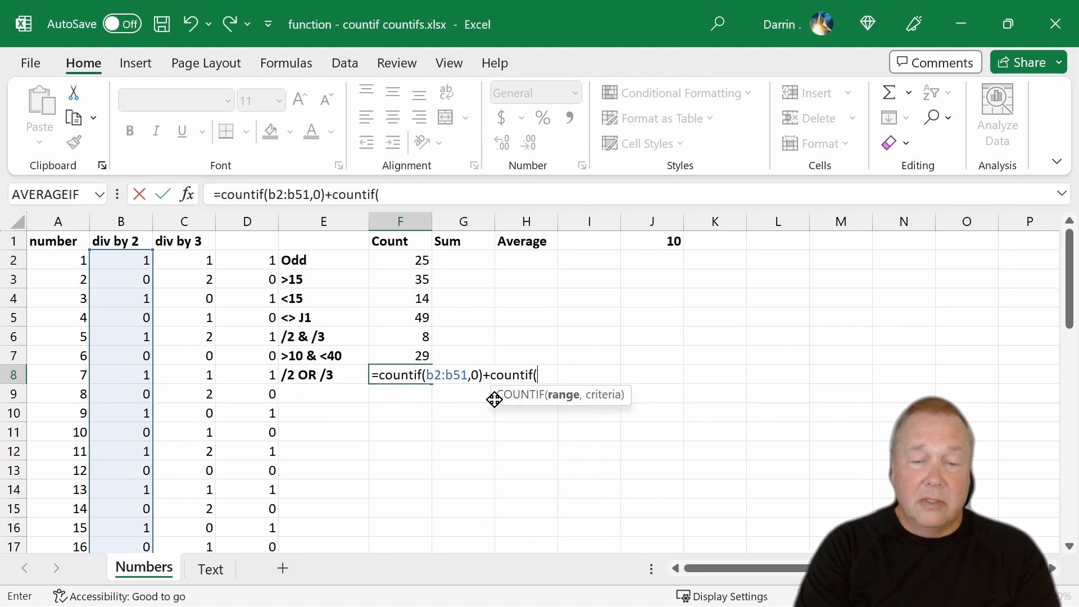
text(b)
- Add +COUNTIF(C2:C51,0) to the formula in F8 and enter it
key(BackSpace)
text(c2:)
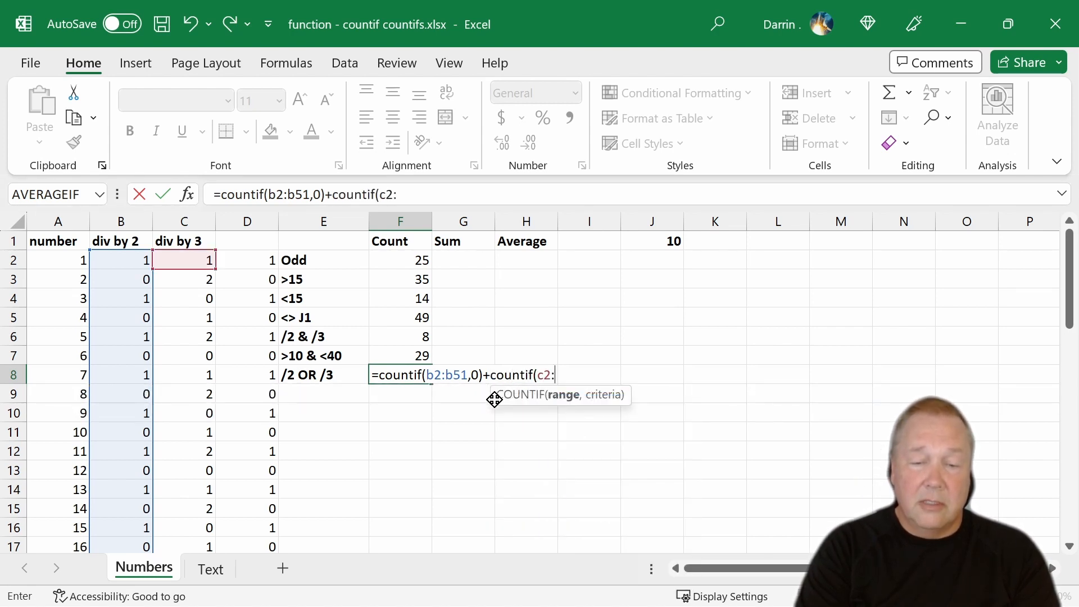
text(c)
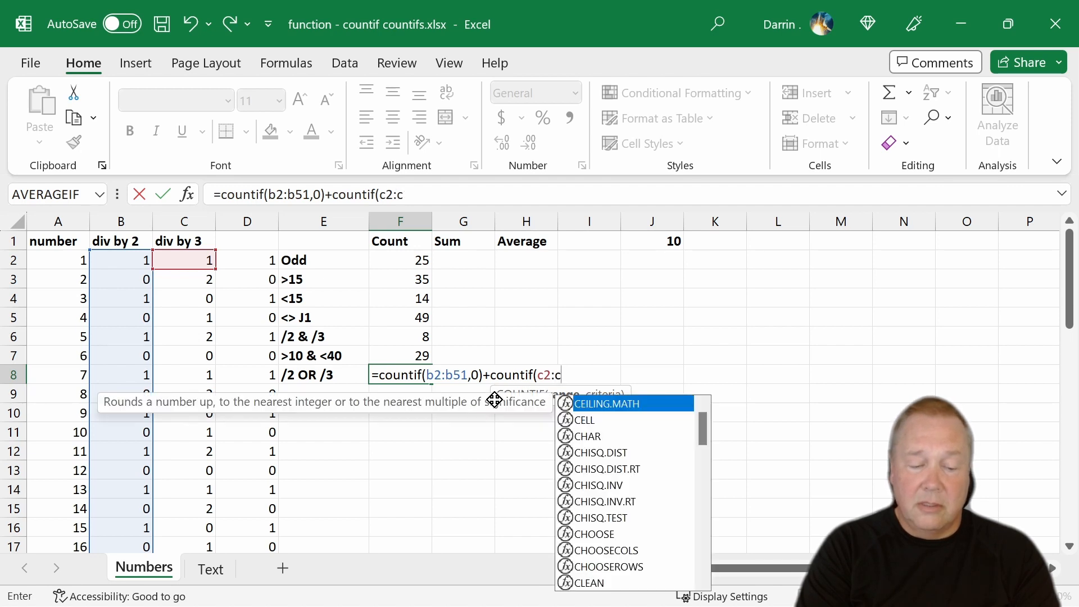
text(51,0))
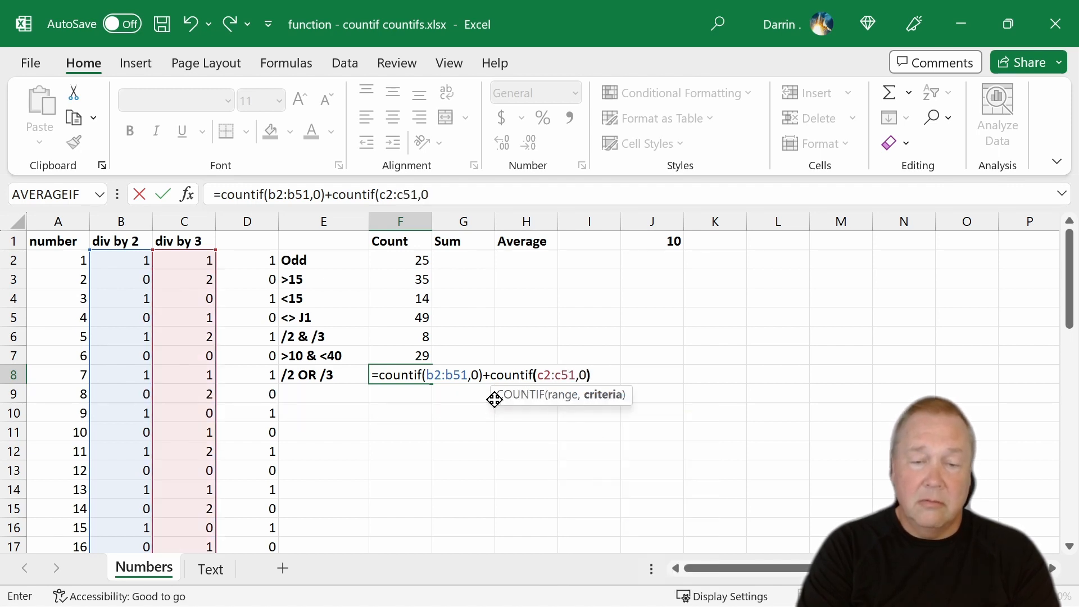
key(Return)
key(Up)
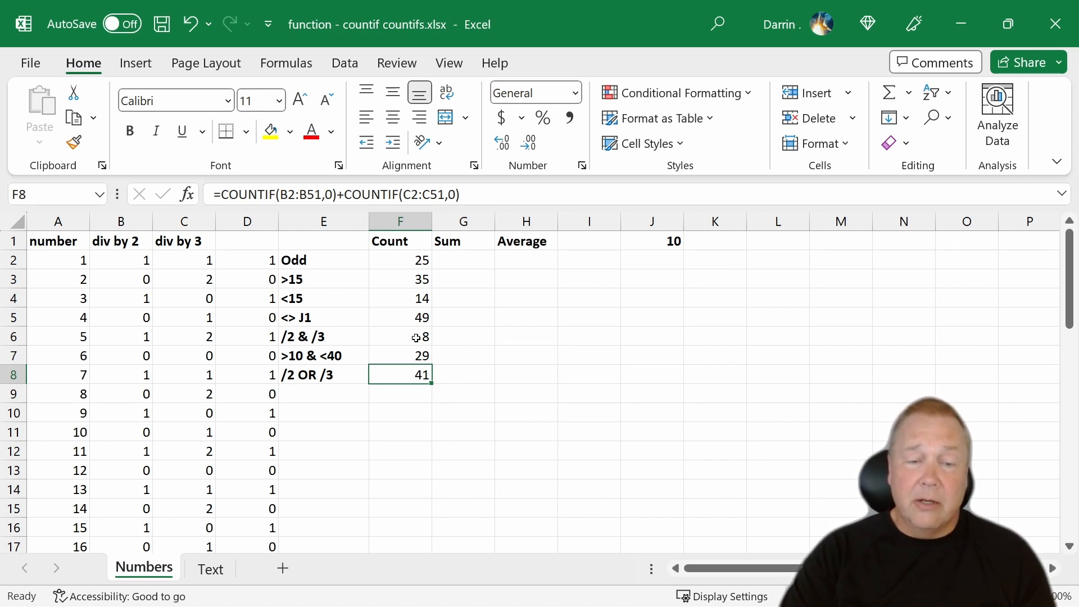
- Append -F6 to F8's formula to subtract the numbers divisible by both 2 and 3
click(482, 197)
text(-f6)
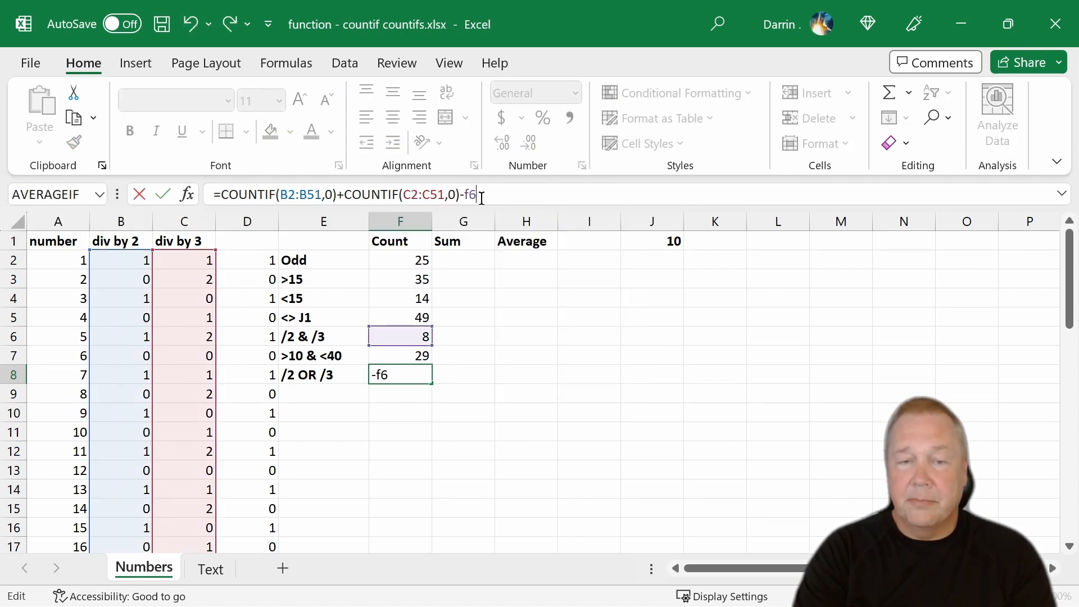
key(Return)
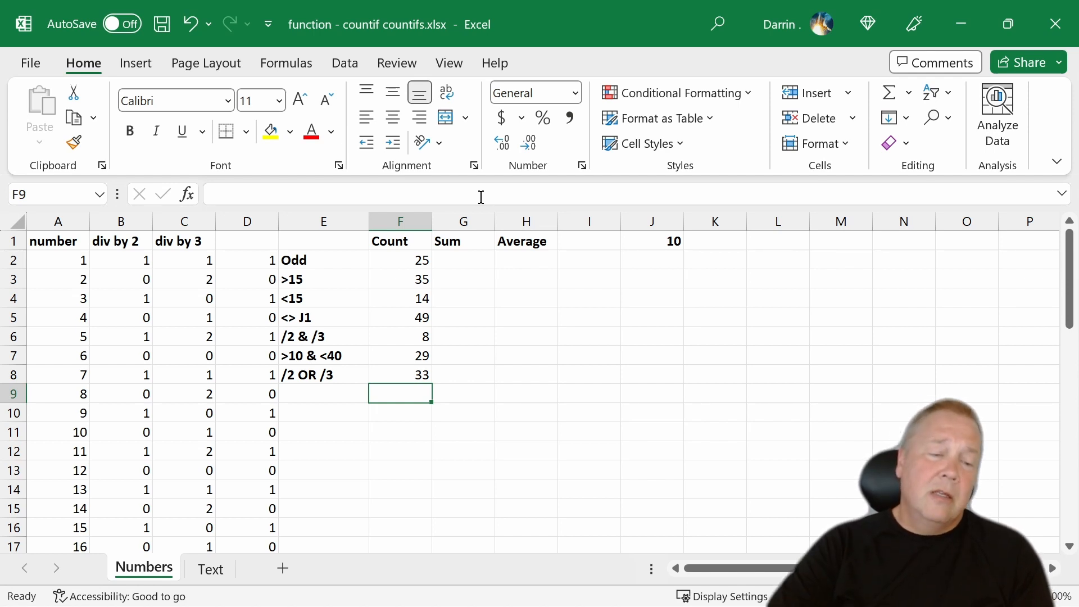
- Switch to the Text sheet, select the count cell D2 and look through the rows of the criteria column
click(206, 571)
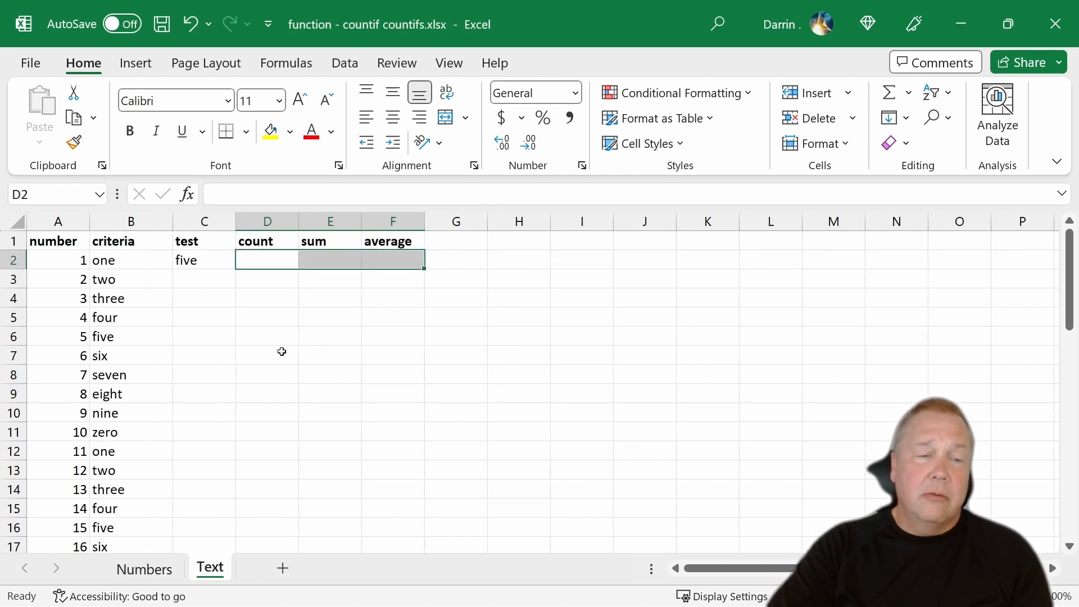
click(266, 263)
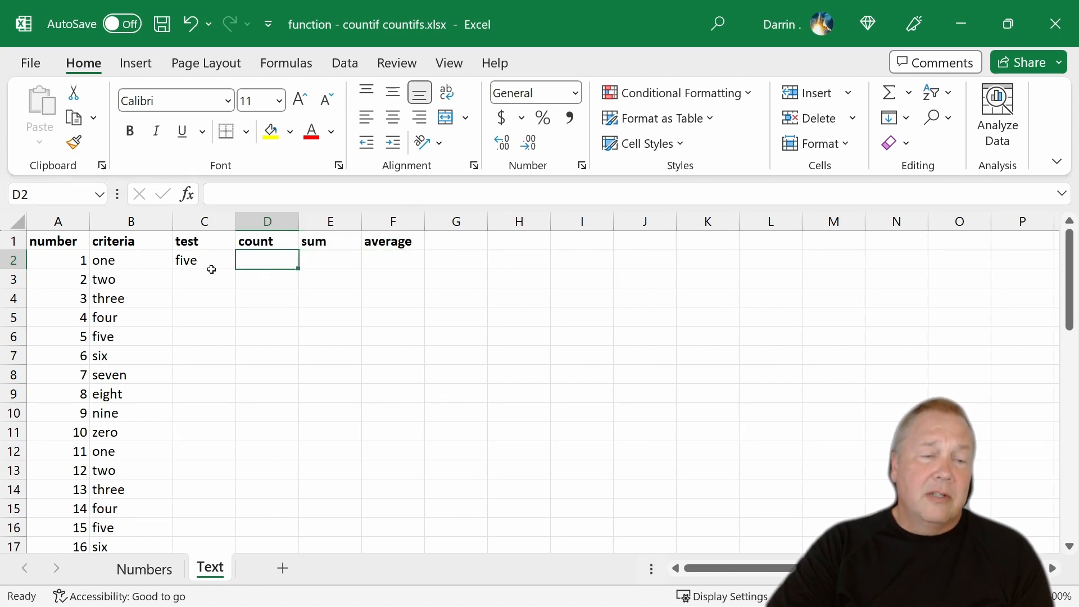
click(190, 259)
click(270, 261)
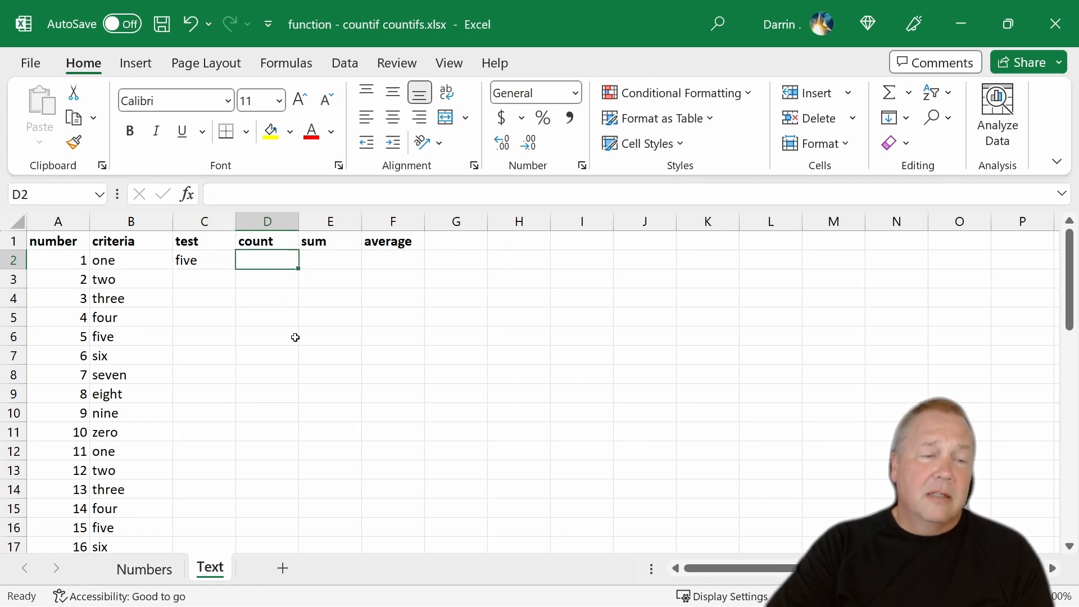
scroll(101, 329, down, 10)
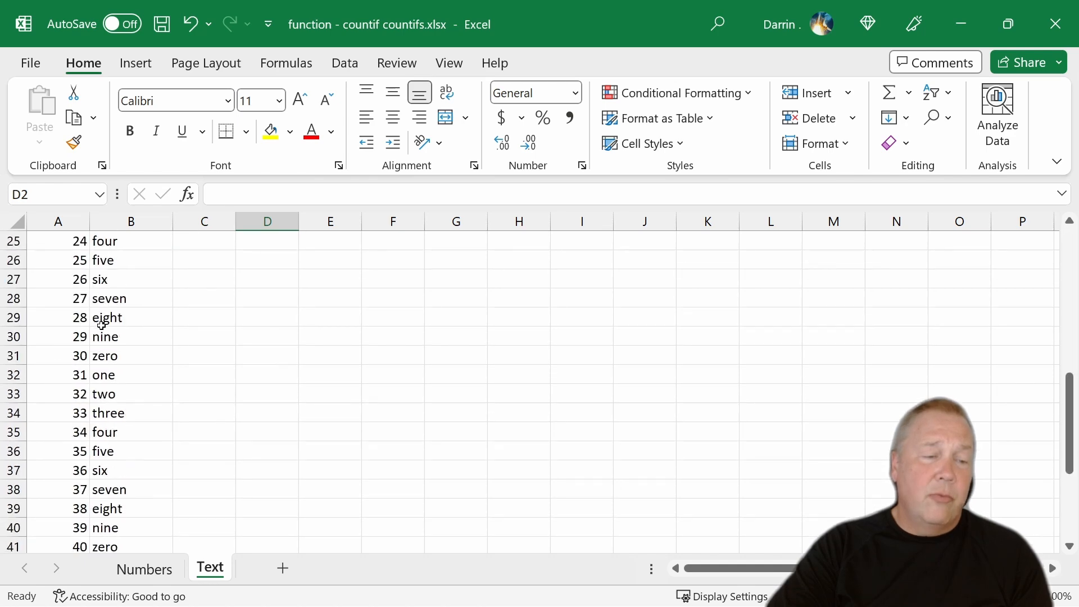
scroll(150, 429, down, 3)
scroll(151, 429, up, 8)
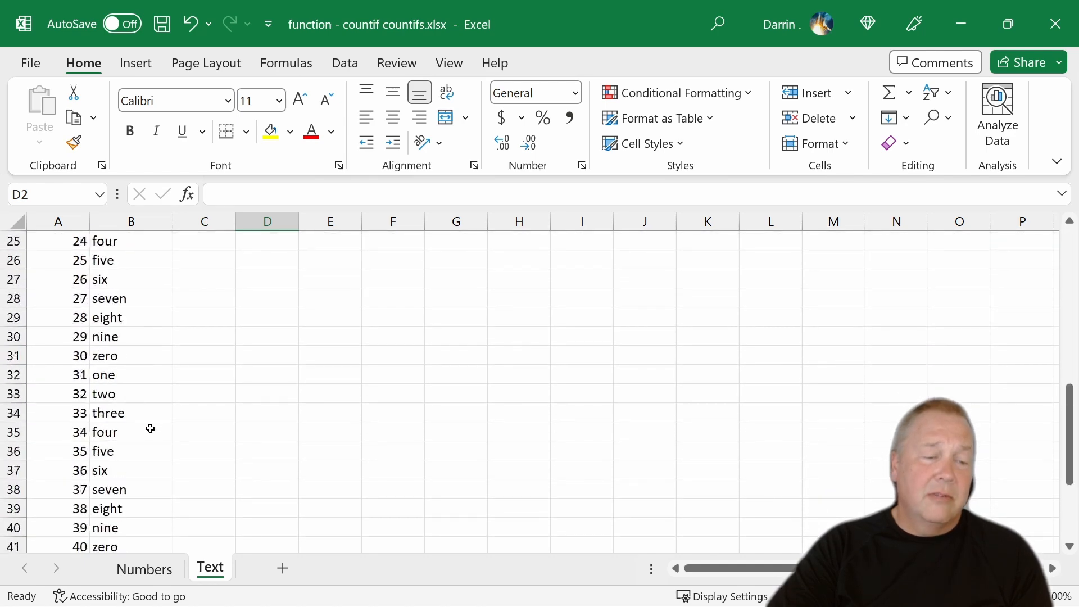
scroll(150, 429, up, 5)
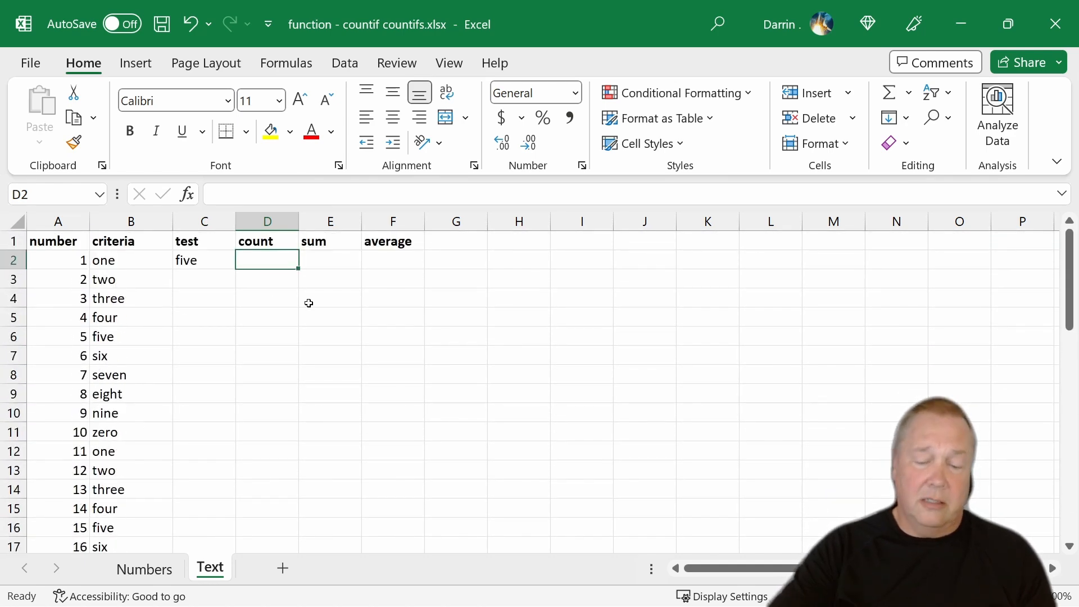
- Start a COUNTIF formula in the count cell D2 of the Text sheet
text(=fo)
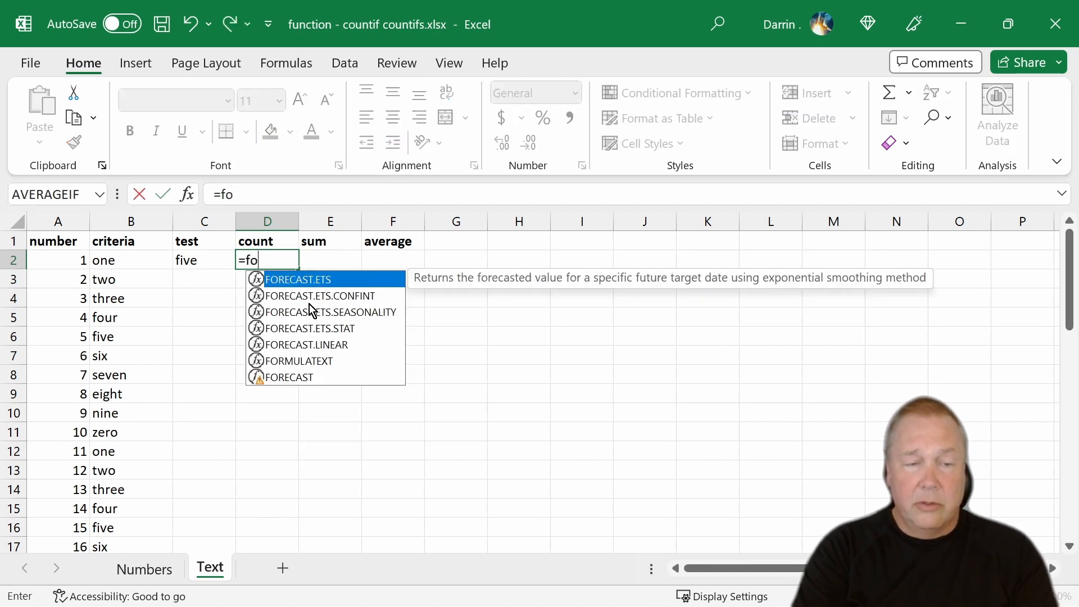
key(BackSpace)
key(BackSpace)
text(contif)
key(BackSpace)
key(BackSpace)
key(BackSpace)
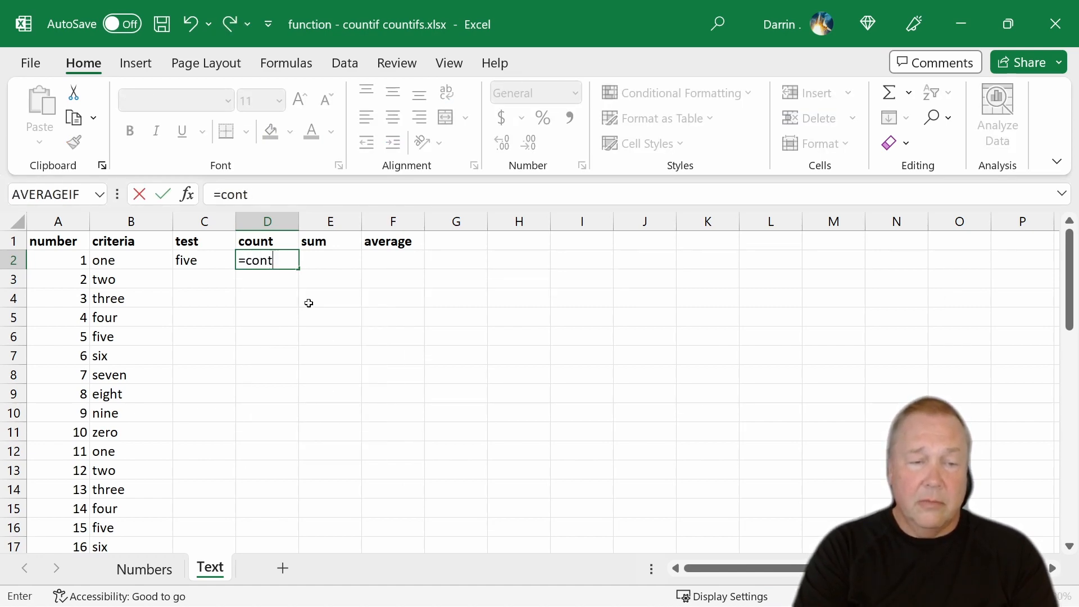
key(BackSpace)
text(untif)
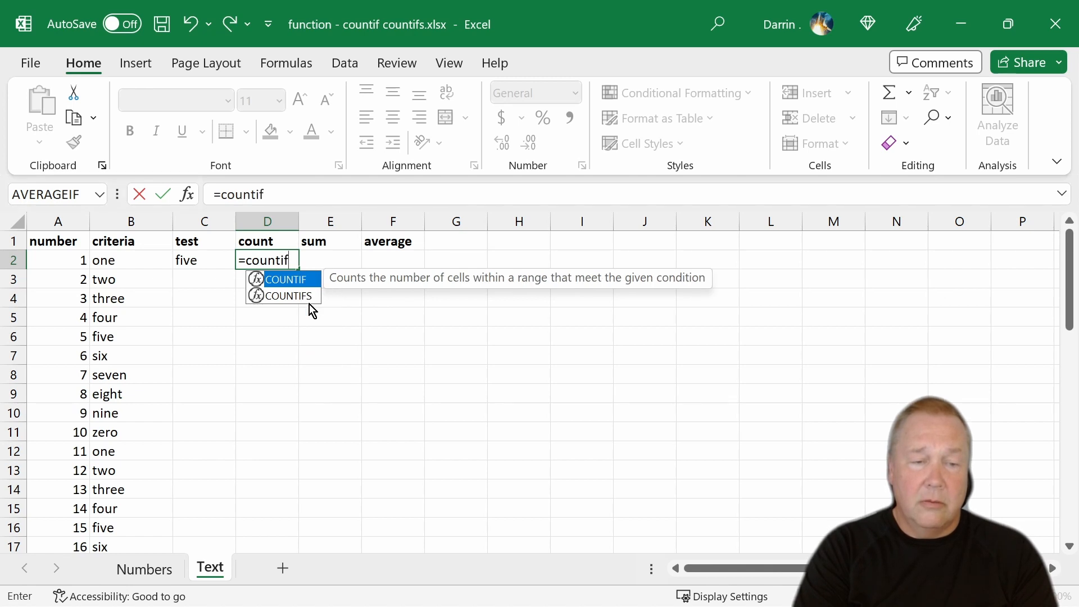
text(()
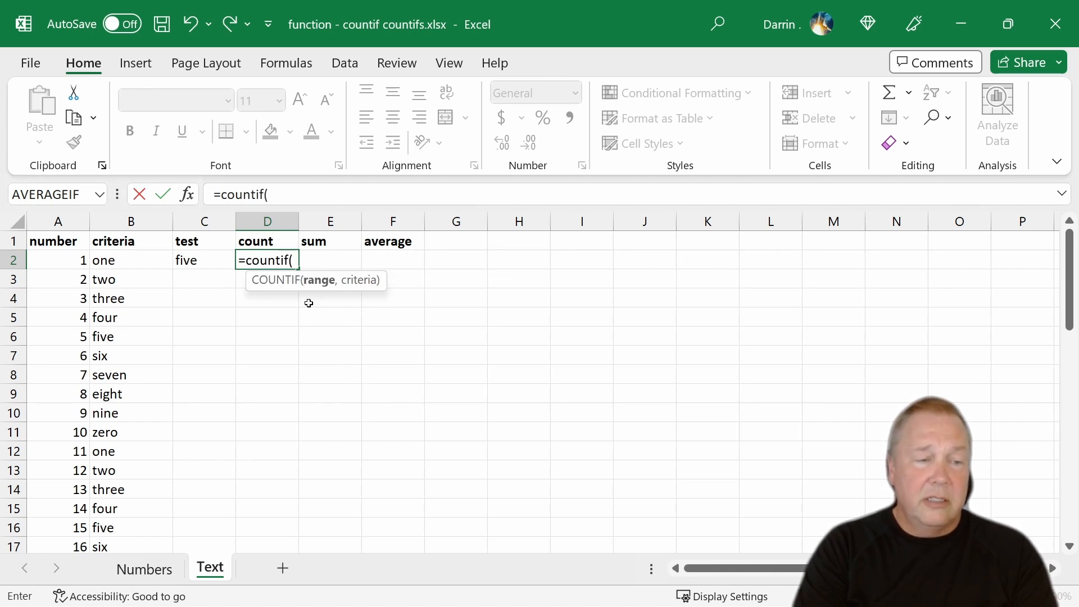
text(b2)
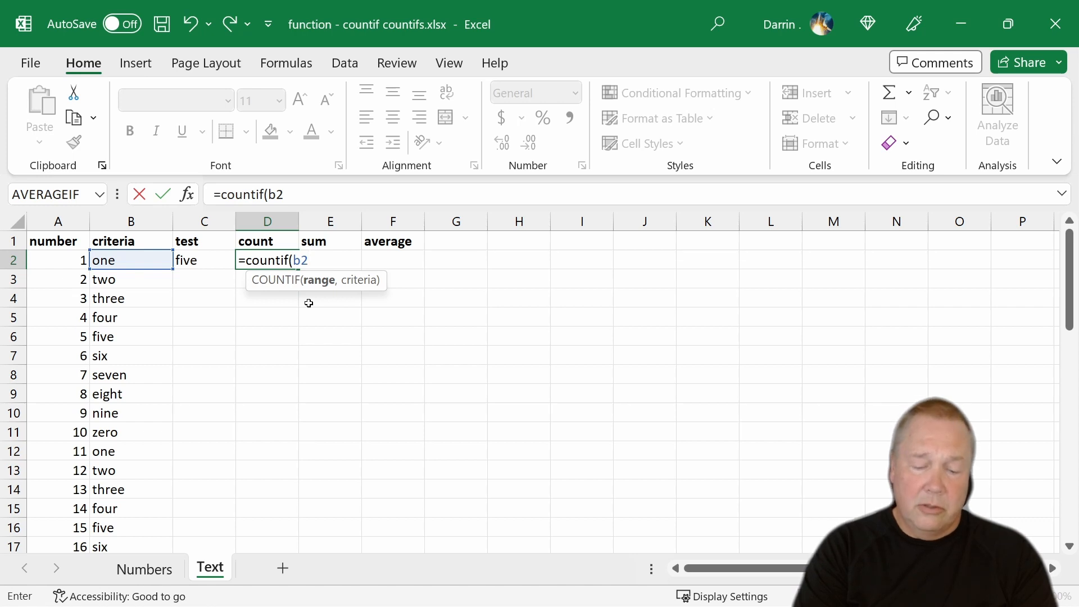
text(:b51)
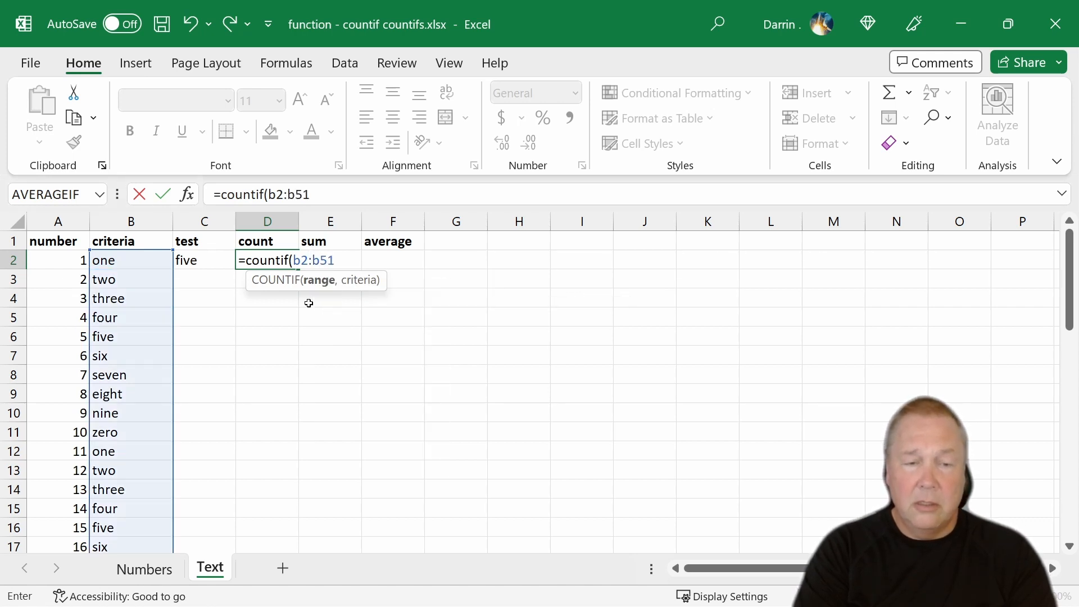
text(,"five)
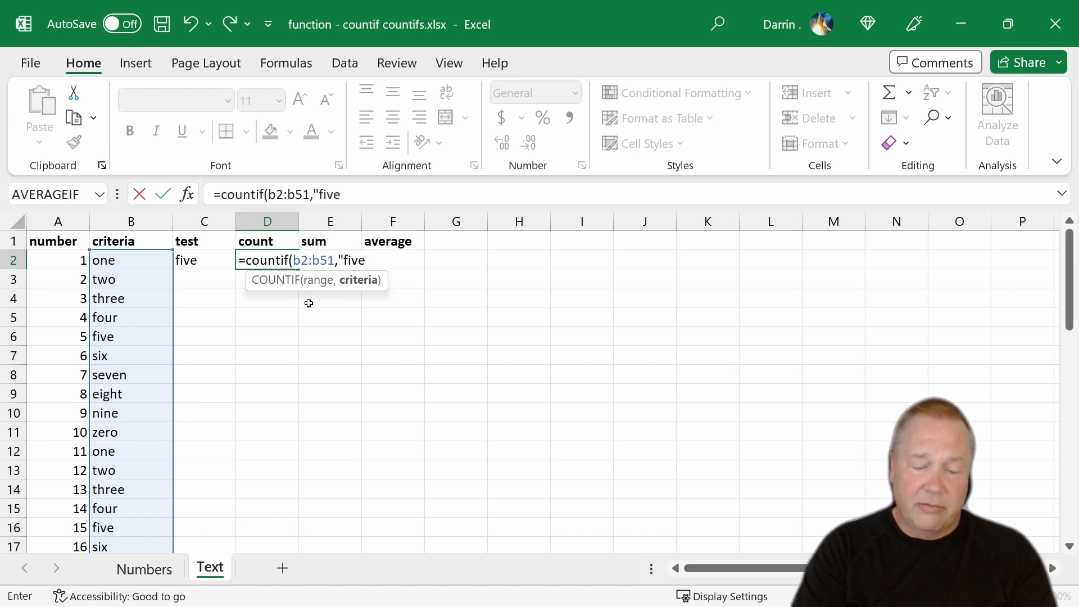
text("))
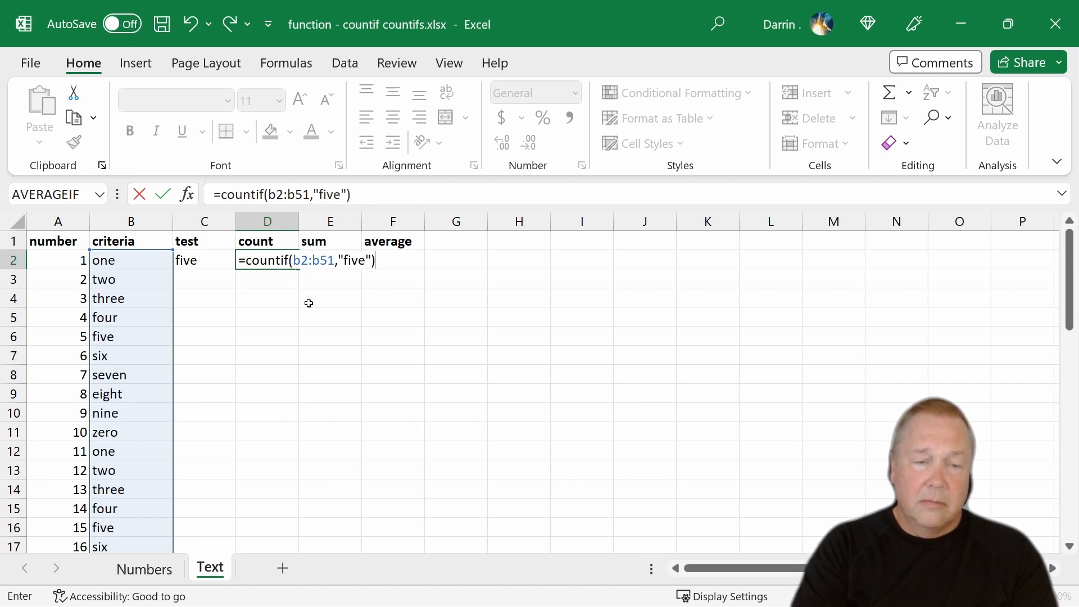
- Complete D2's COUNTIF with the range B2:B51 and the criterion "five", and enter the formula
key(Return)
key(Up)
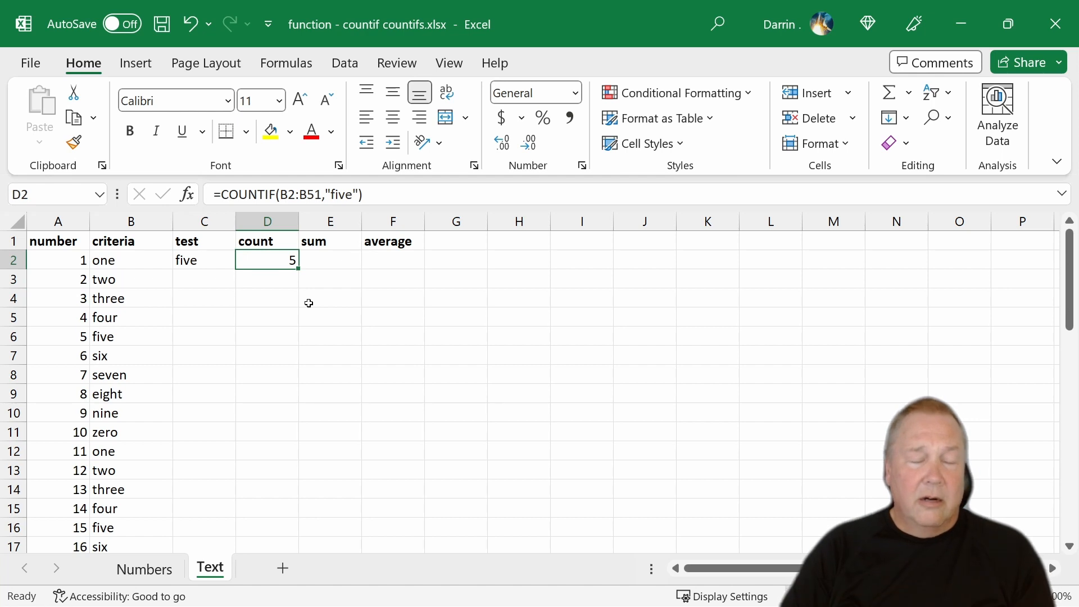